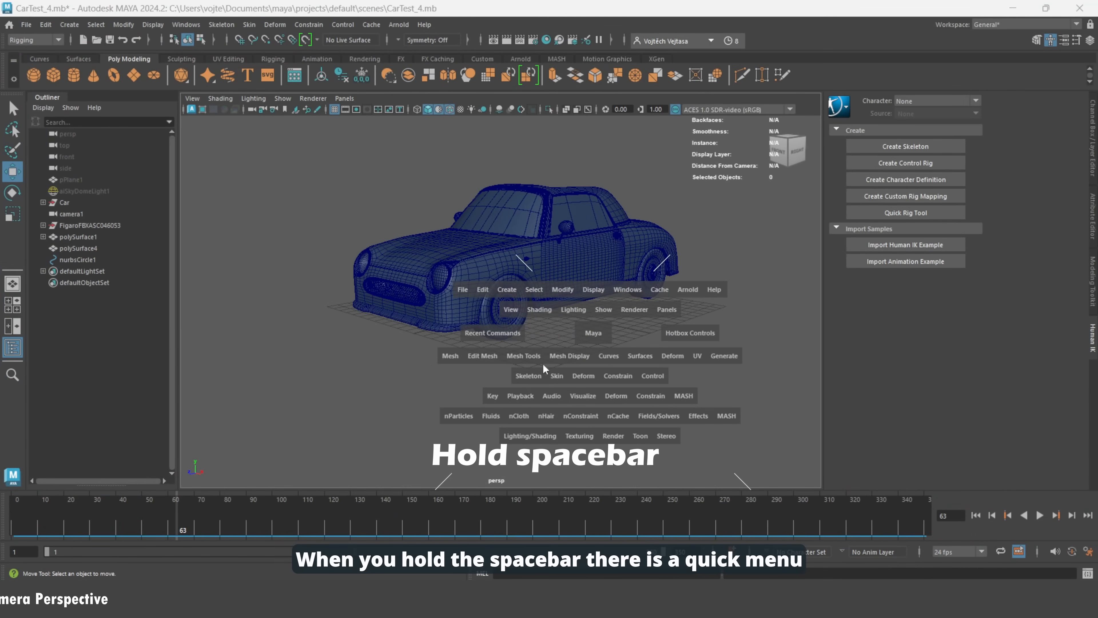
pyautogui.moveTo(593, 333); pyautogui.dragTo(554, 327)
pyautogui.press('space')
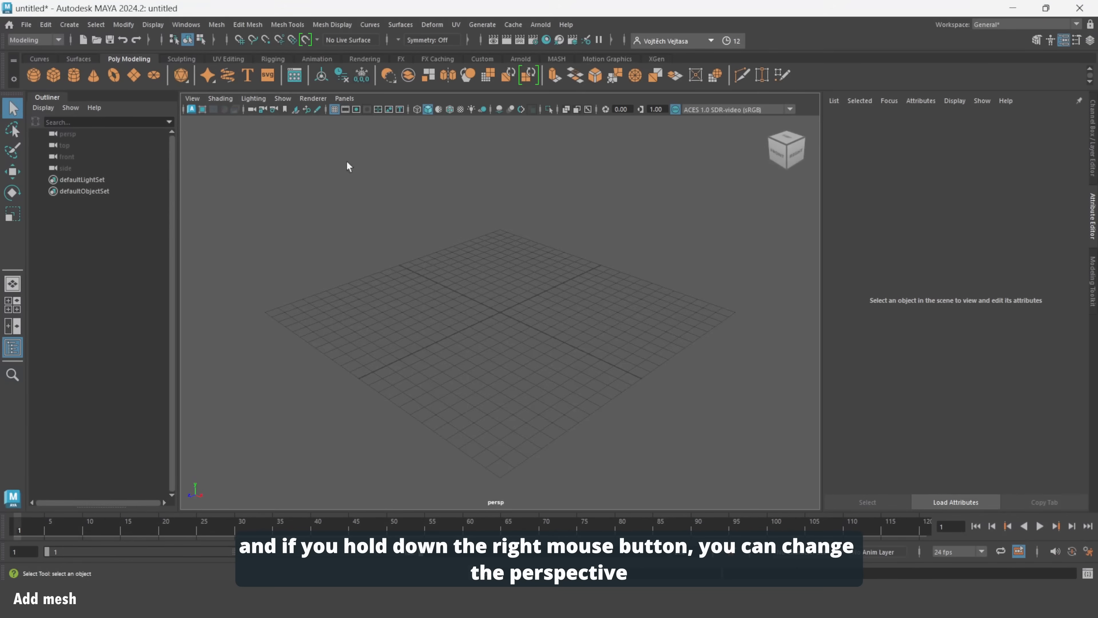
# Add a polygon cube primitive to the empty scene.
pyautogui.click(76, 25)
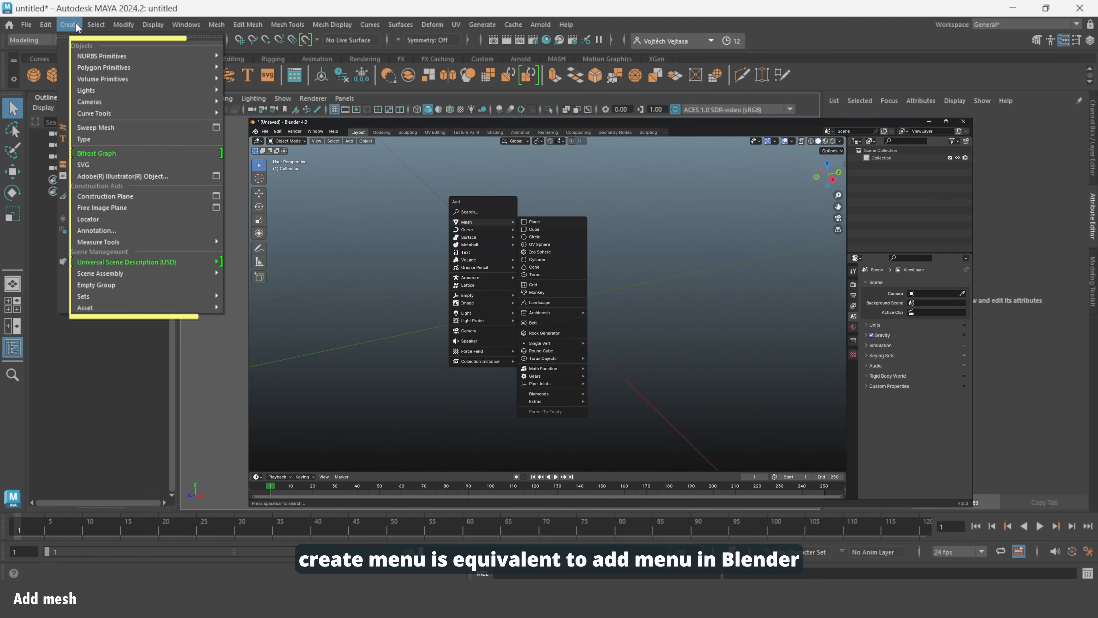
pyautogui.moveTo(80, 58)
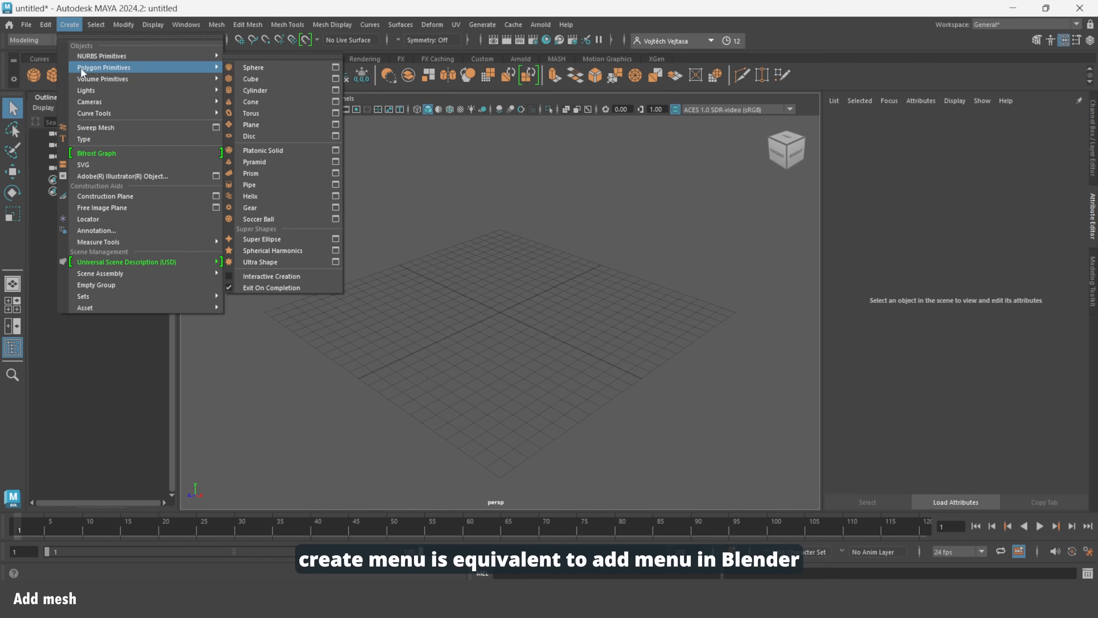
pyautogui.moveTo(83, 79)
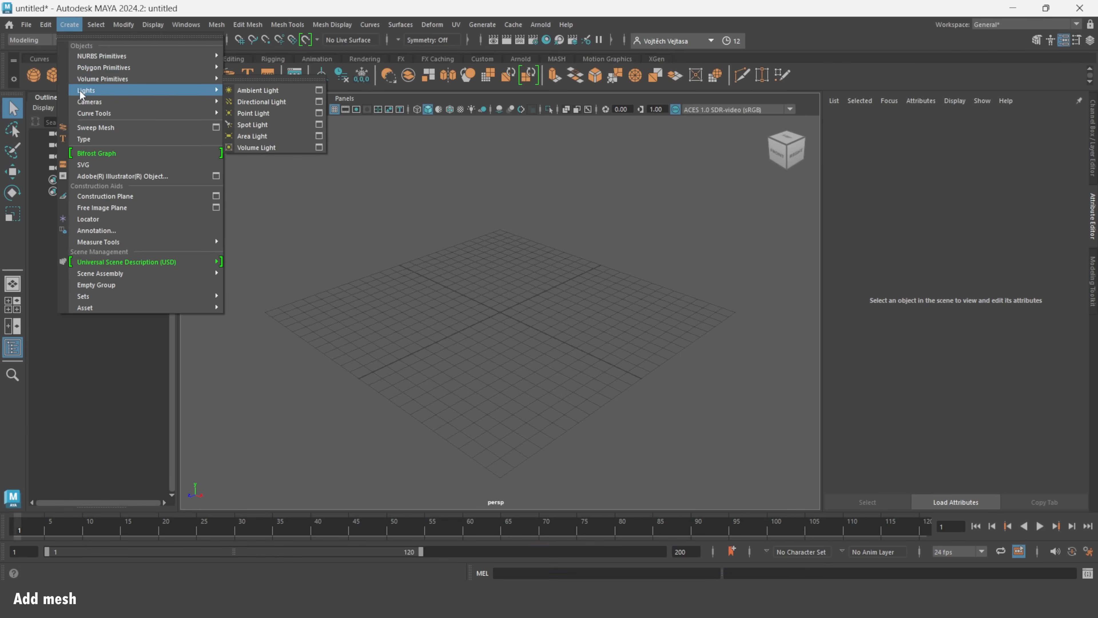
pyautogui.moveTo(125, 68)
pyautogui.click(256, 78)
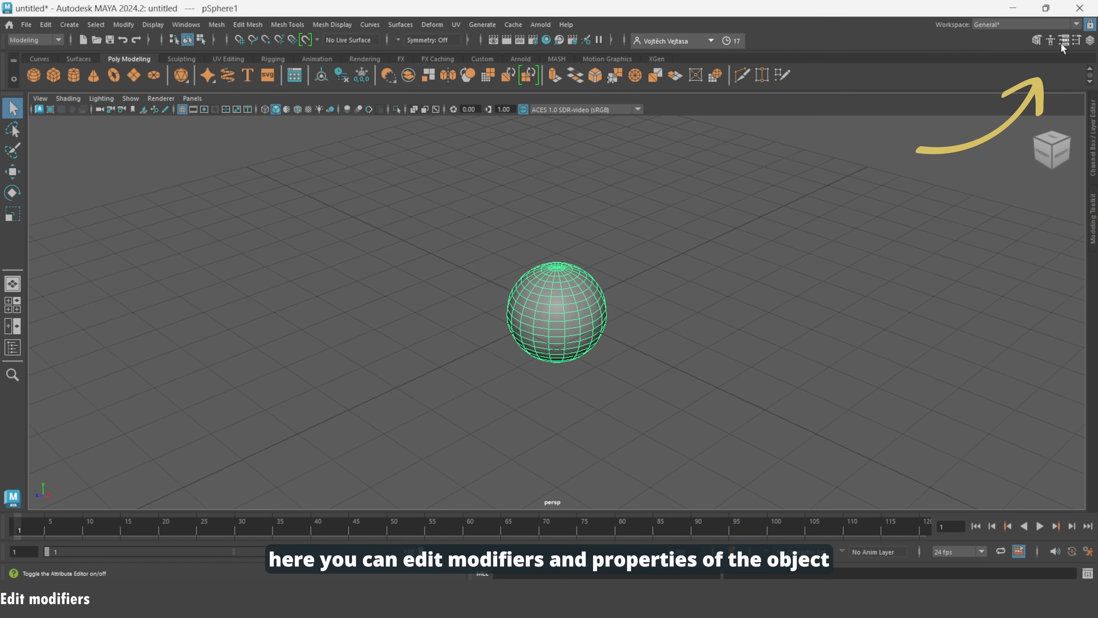
# Show the sphere's attributes and go through its transform, shape and polySphere1 settings.
pyautogui.click(1062, 44)
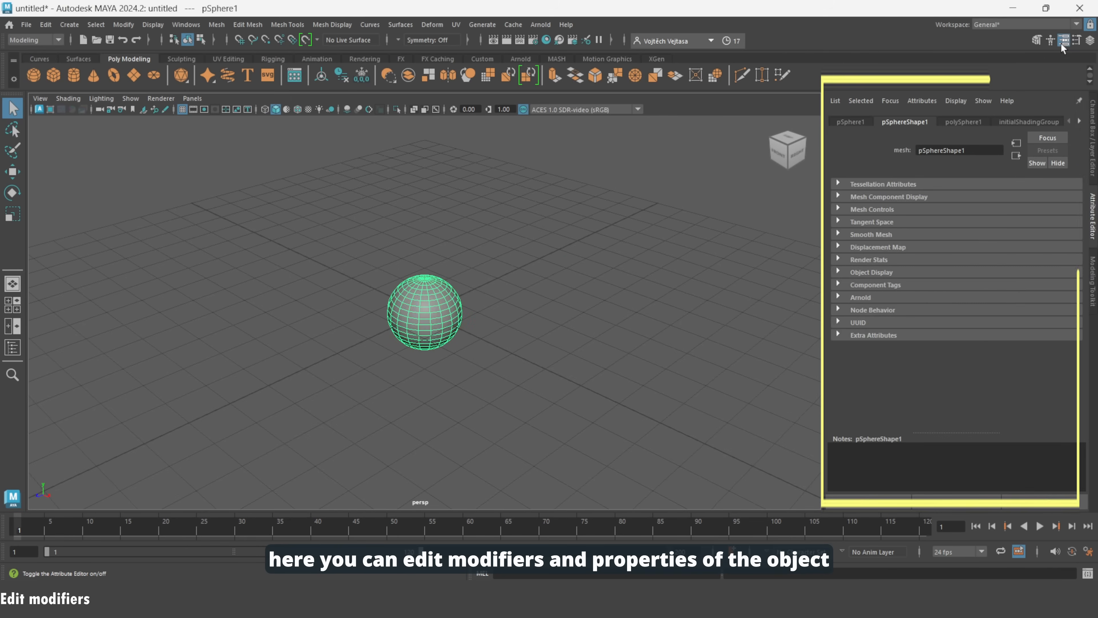
pyautogui.click(852, 122)
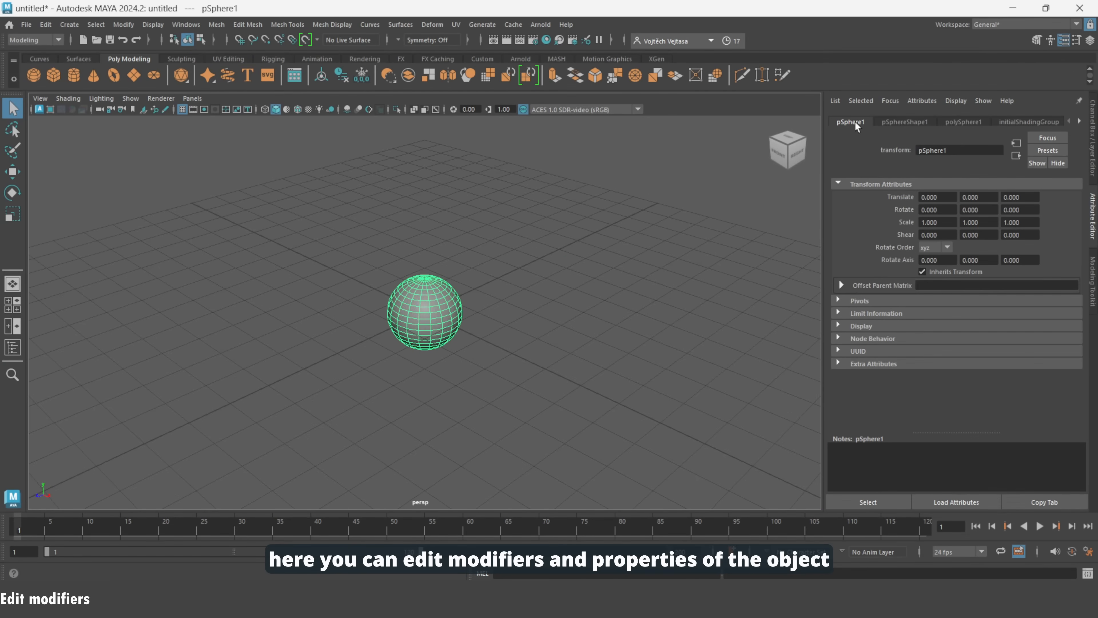
pyautogui.click(899, 122)
pyautogui.click(963, 122)
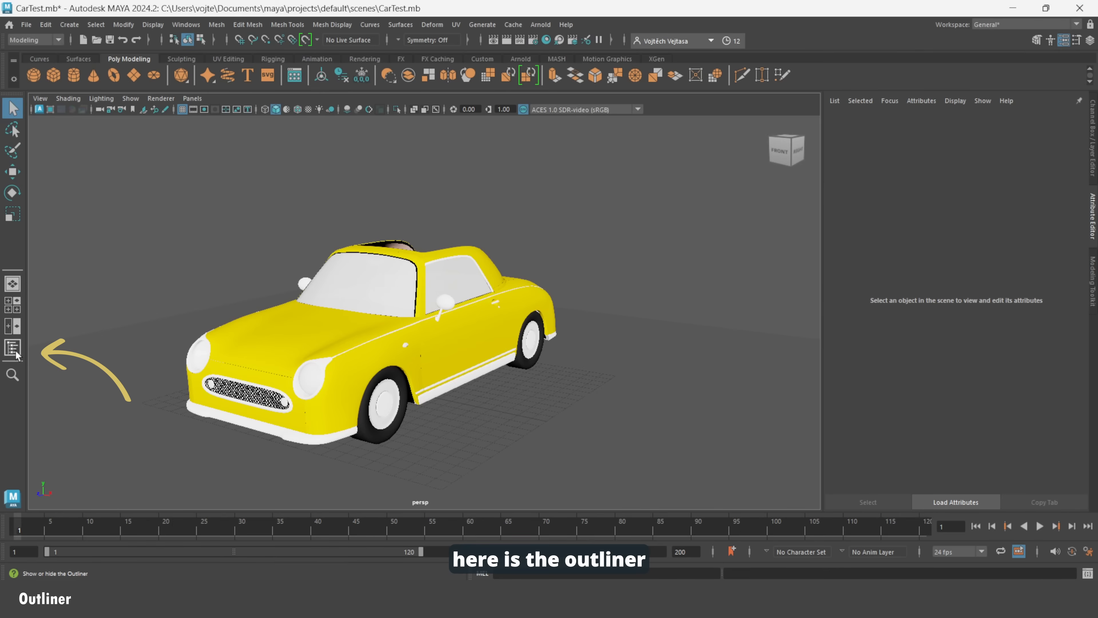
# Show the Outliner and group all the car meshes from FigaroFBXASC046028 through FigaroFBXASC046063.
pyautogui.click(16, 353)
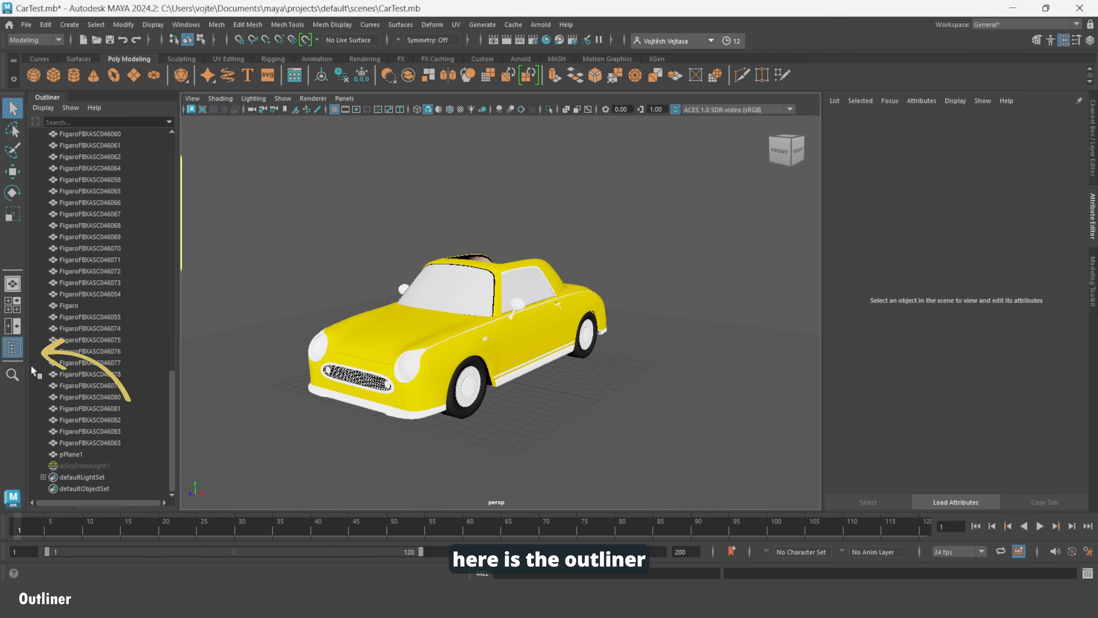
pyautogui.click(96, 440)
pyautogui.click(95, 451)
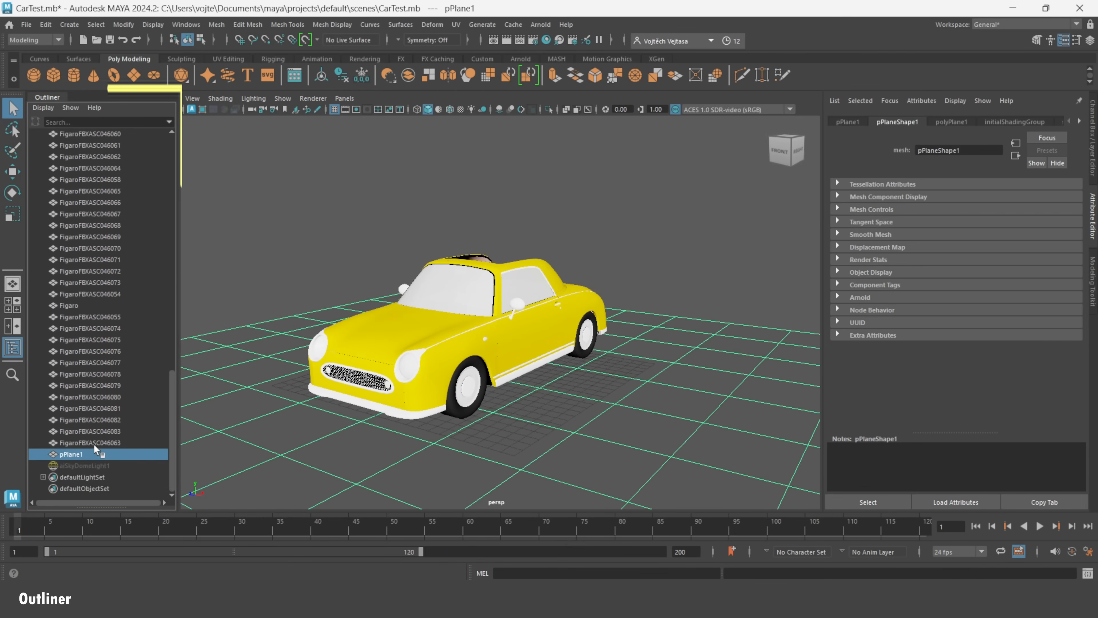
pyautogui.click(85, 439)
pyautogui.scroll(20, 88, 337)
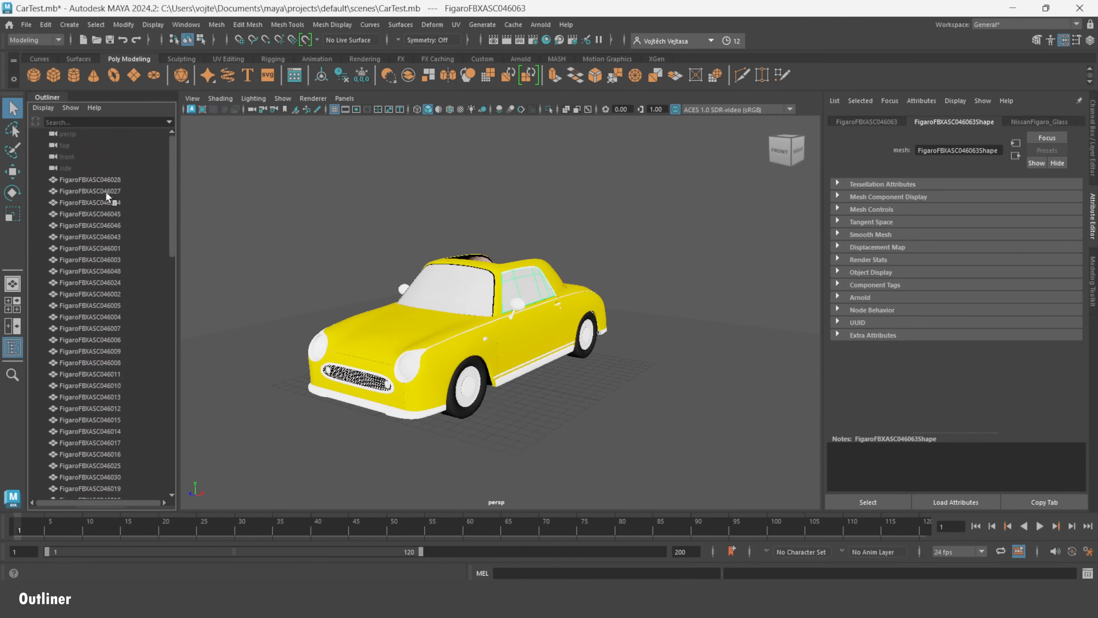
pyautogui.keyDown('shift'); pyautogui.click(105, 180); pyautogui.keyUp('shift')
pyautogui.click(48, 25)
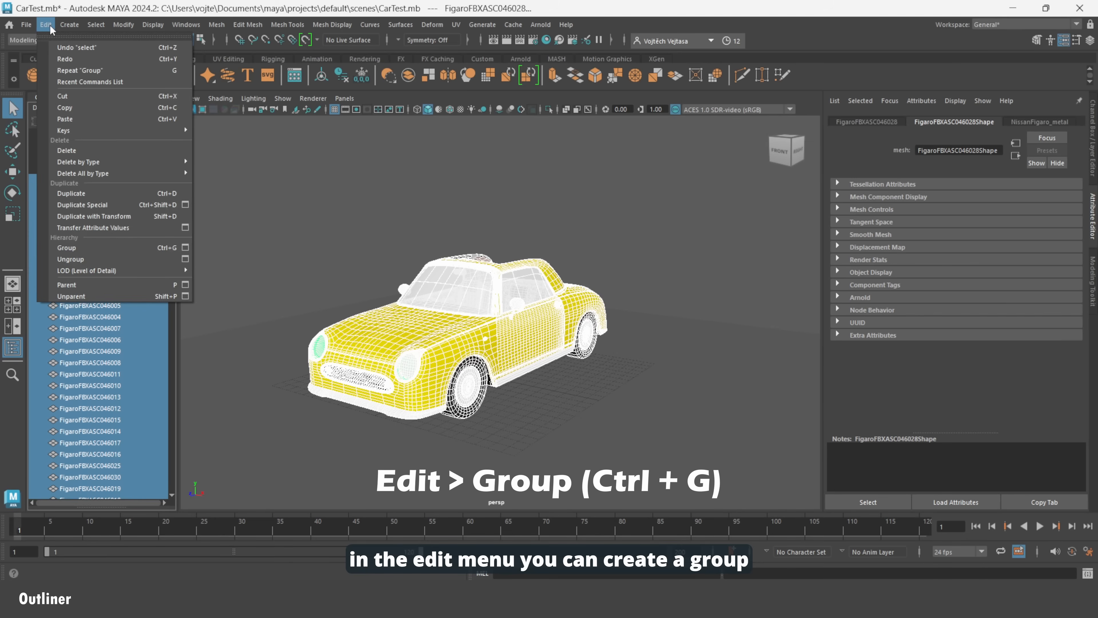
pyautogui.click(71, 247)
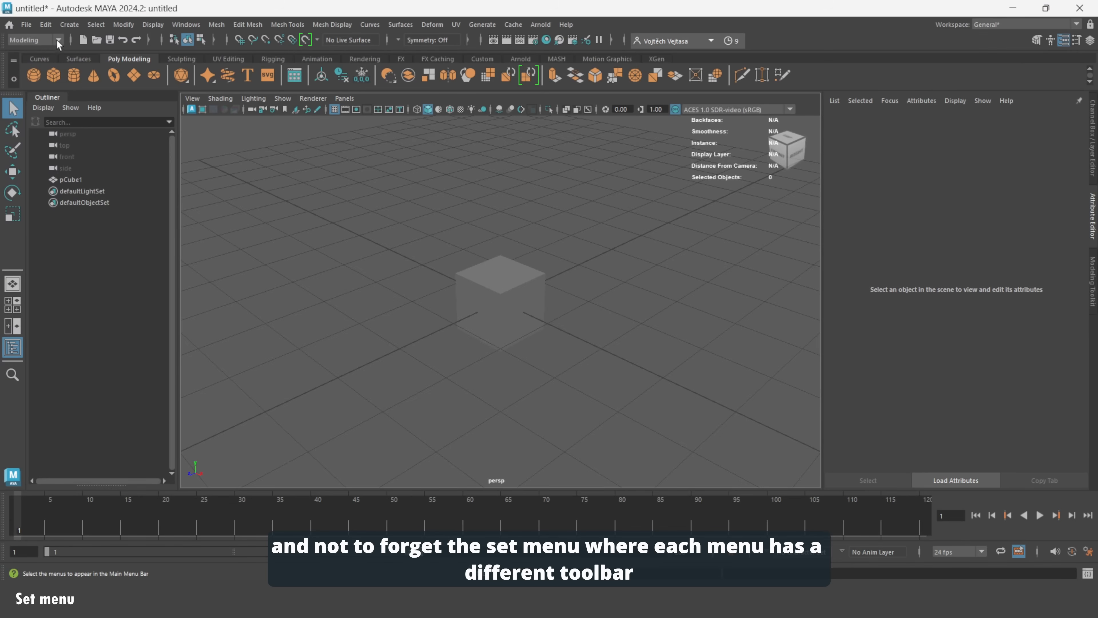
# Switch the menu set from Modeling to Rigging.
pyautogui.click(58, 41)
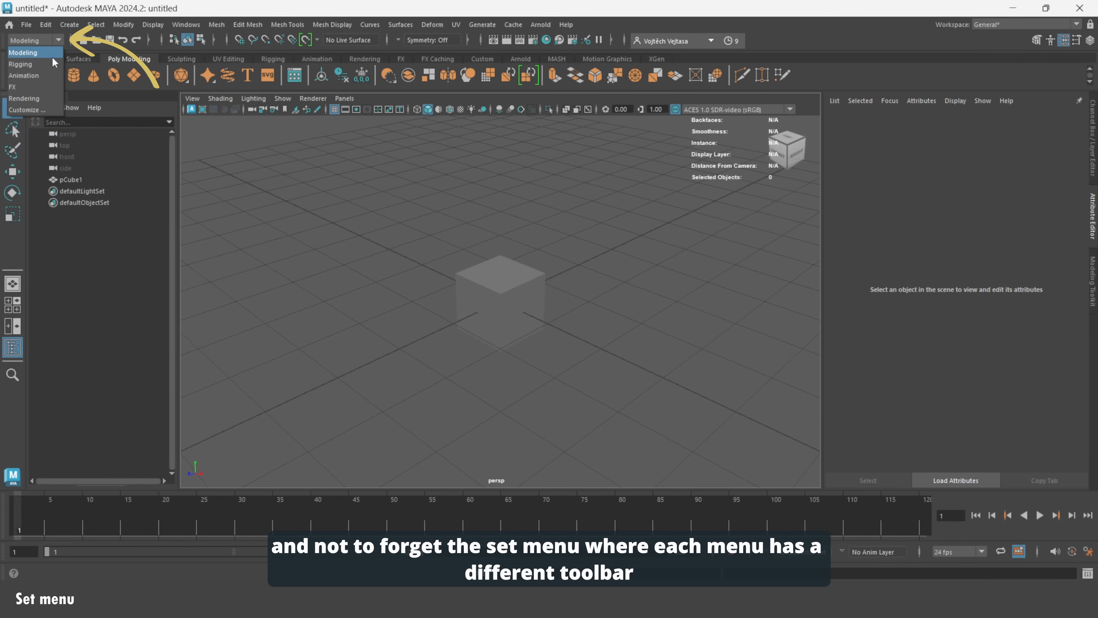
pyautogui.click(45, 66)
pyautogui.click(57, 41)
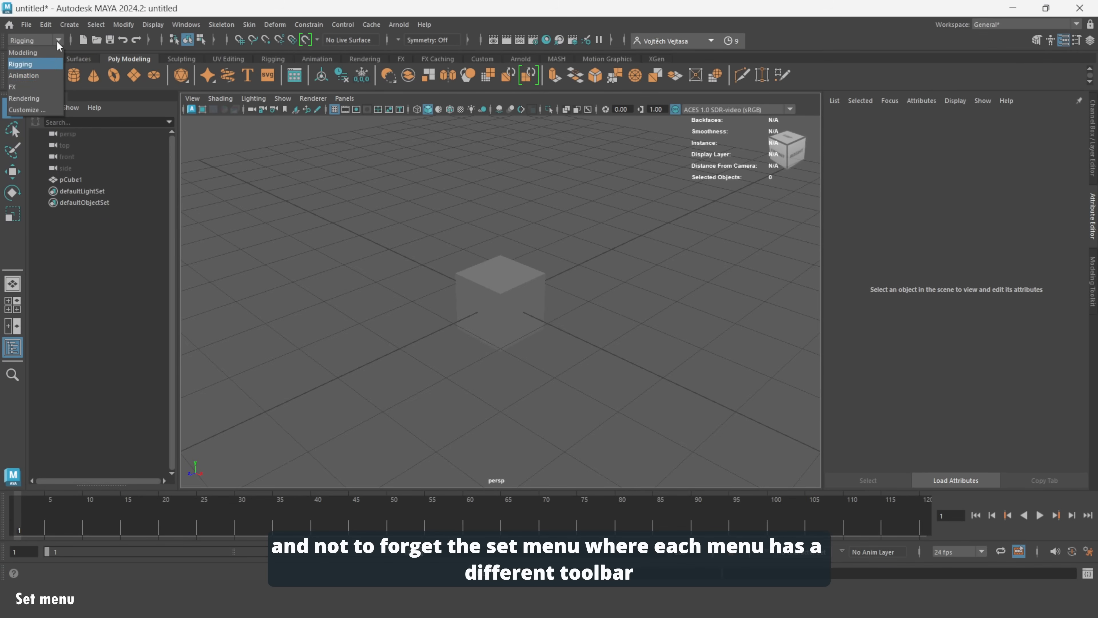
pyautogui.click(50, 68)
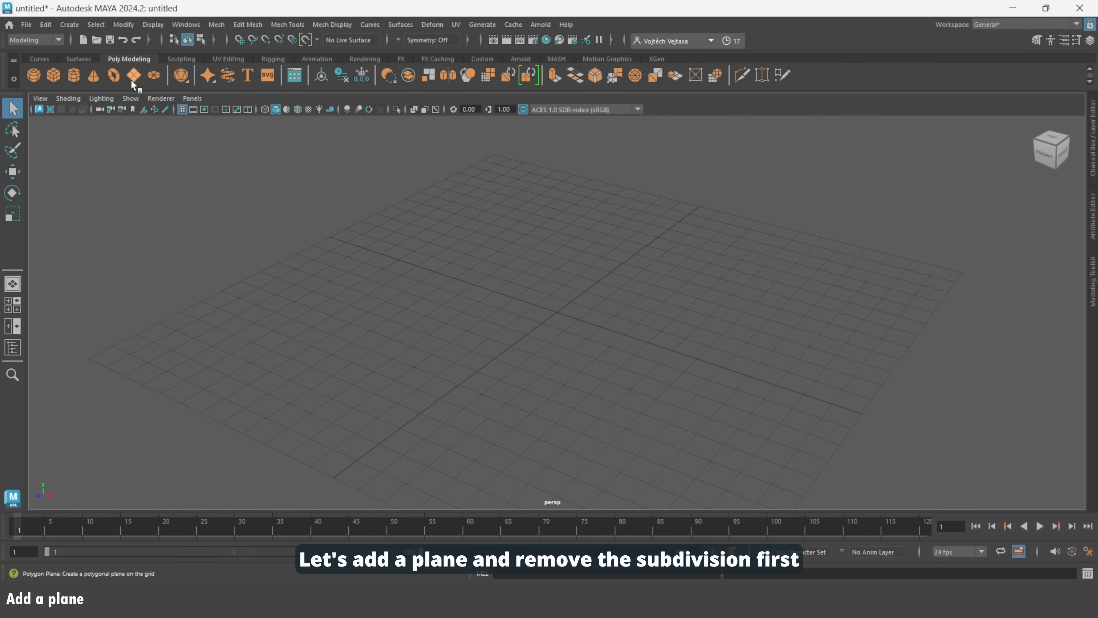
# Add a polygon plane and reduce its subdivisions until it is a single face.
pyautogui.click(131, 79)
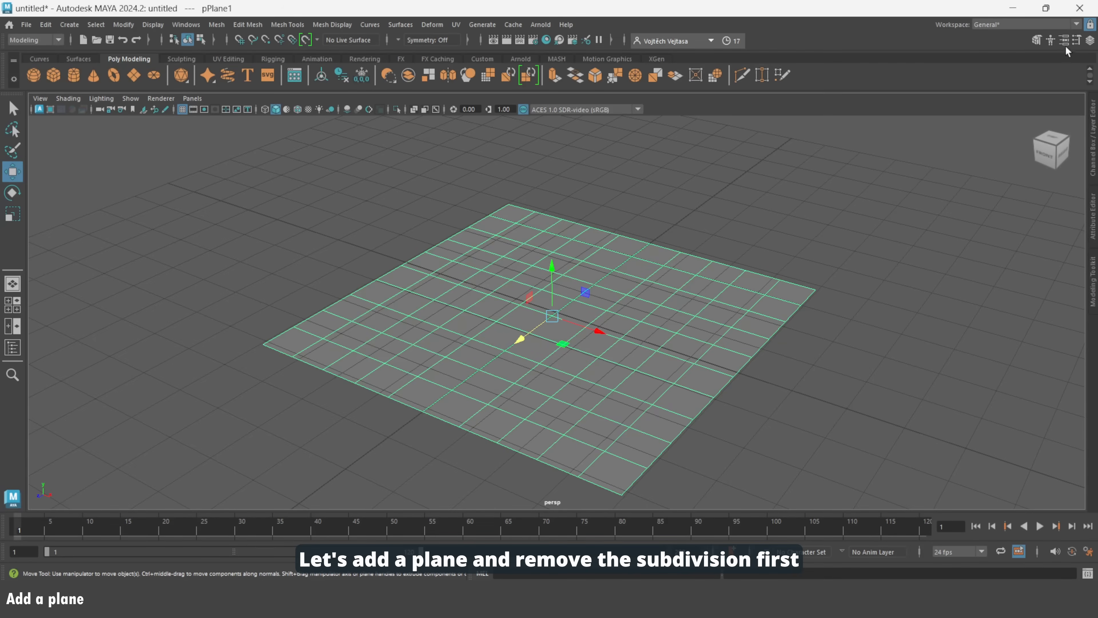
pyautogui.click(1065, 41)
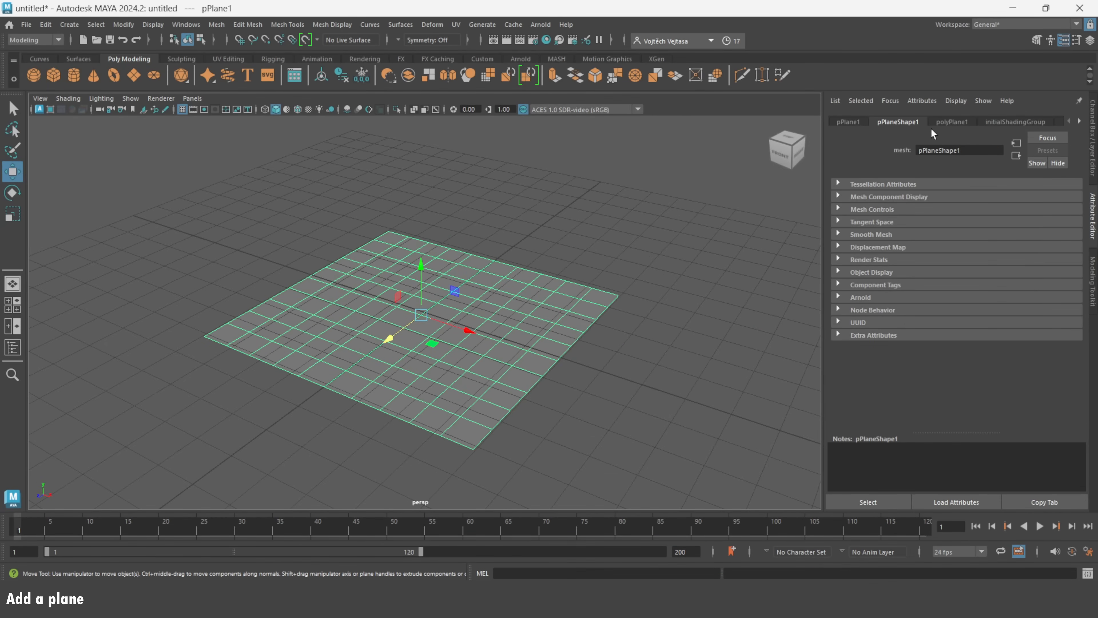
pyautogui.click(945, 123)
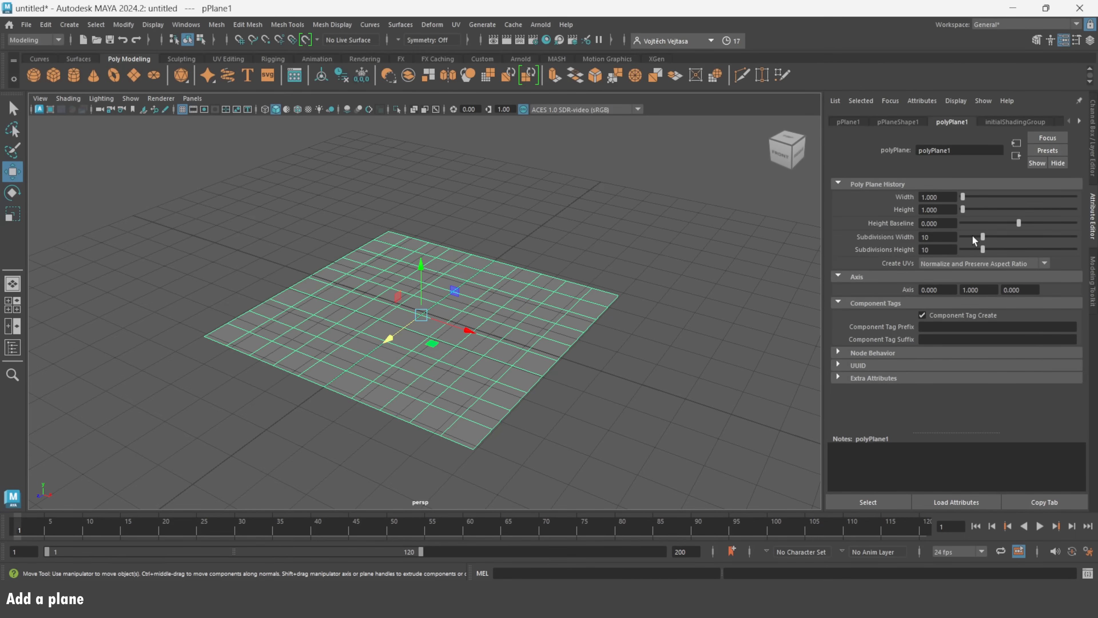
pyautogui.moveTo(974, 240); pyautogui.dragTo(966, 242)
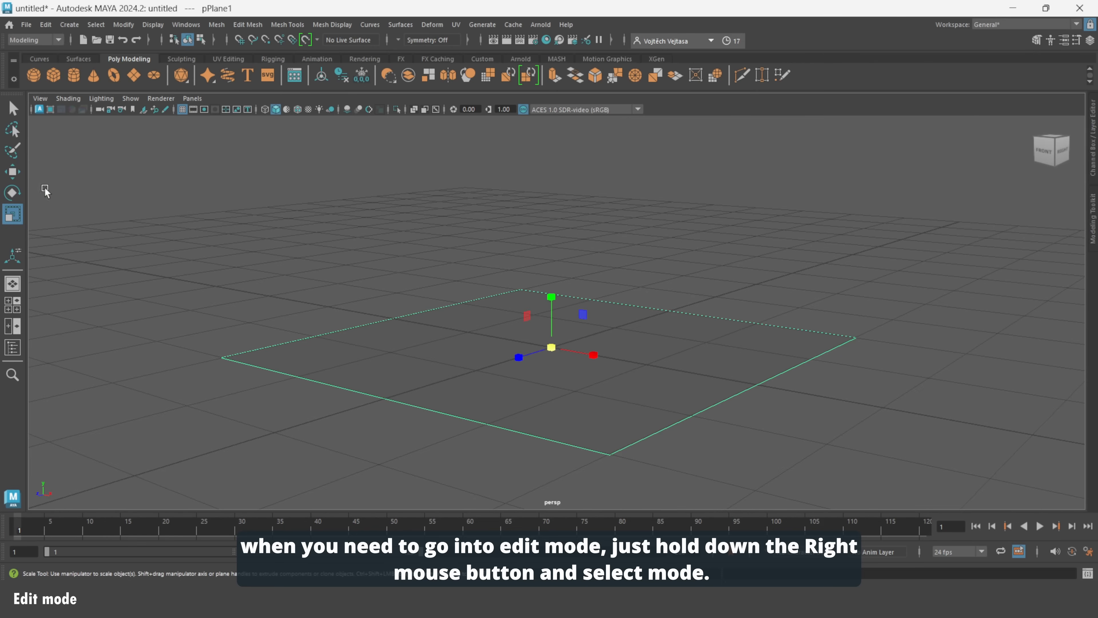
# Switch the plane to edge editing and extrude its back-left edge upward twice to form a wall.
pyautogui.click(12, 172)
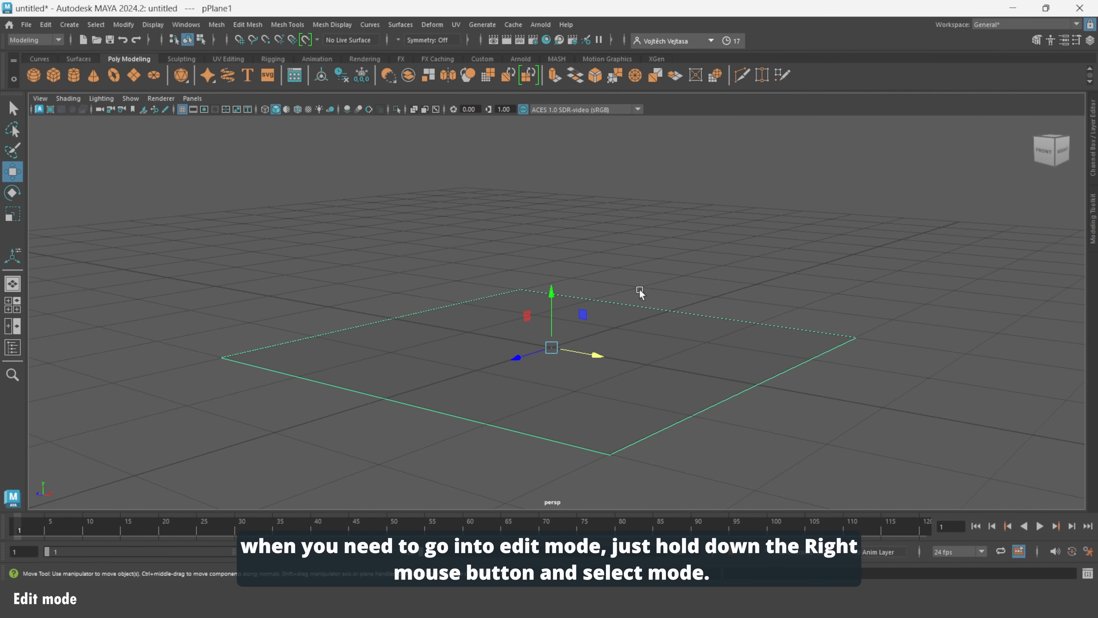
pyautogui.moveTo(631, 257)
pyautogui.mouseDown(button='right')
pyautogui.moveTo(631, 287)
pyautogui.moveTo(627, 236)
pyautogui.mouseUp(button='right')
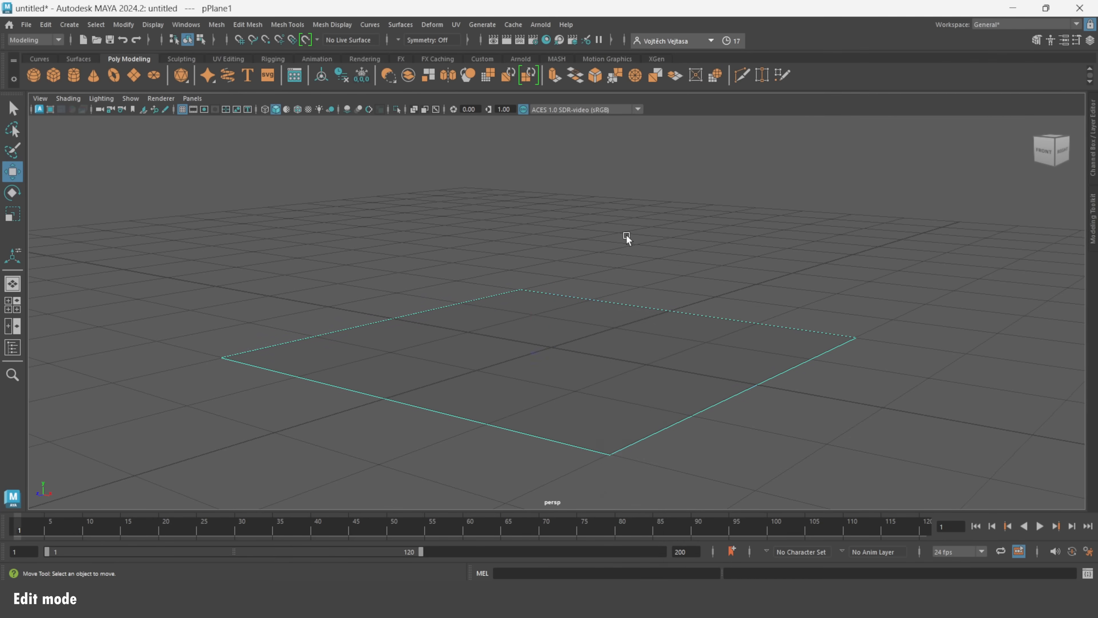
pyautogui.click(441, 300)
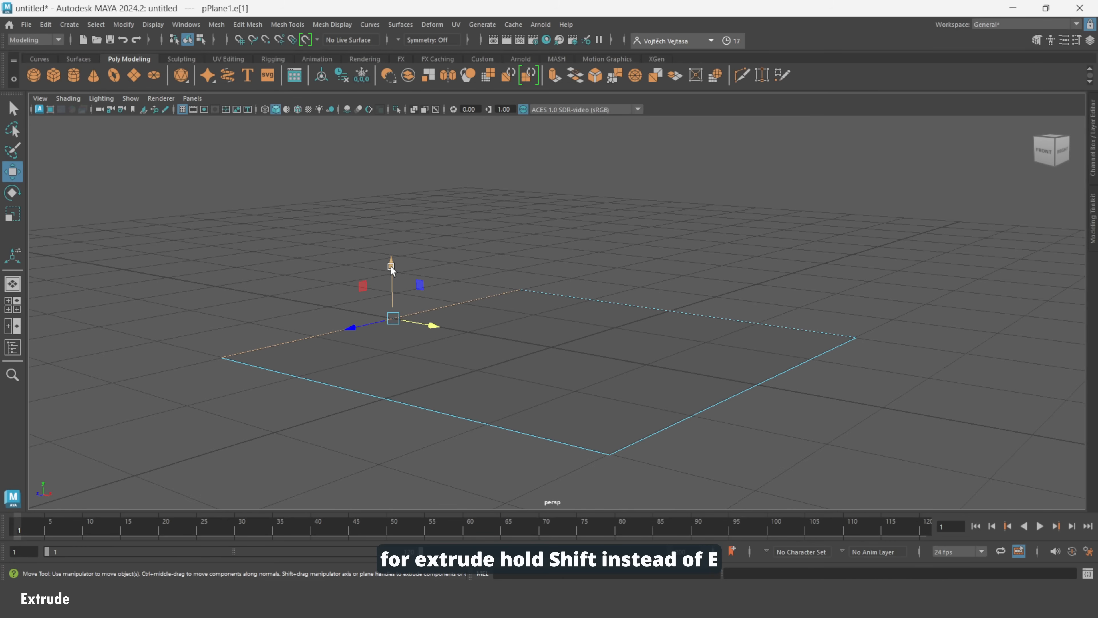
pyautogui.keyDown('shift'); pyautogui.moveTo(391, 269); pyautogui.dragTo(390, 133); pyautogui.keyUp('shift')
pyautogui.keyDown('alt'); pyautogui.moveTo(462, 258); pyautogui.dragTo(472, 373, button='middle'); pyautogui.keyUp('alt')
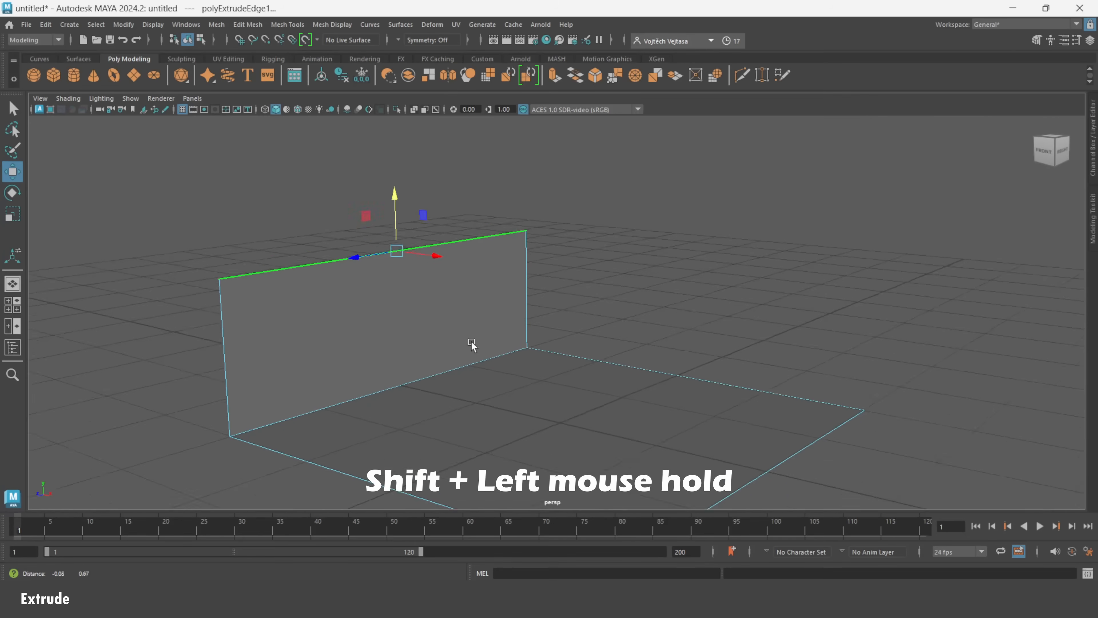
pyautogui.keyDown('shift'); pyautogui.moveTo(401, 233); pyautogui.dragTo(400, 176); pyautogui.keyUp('shift')
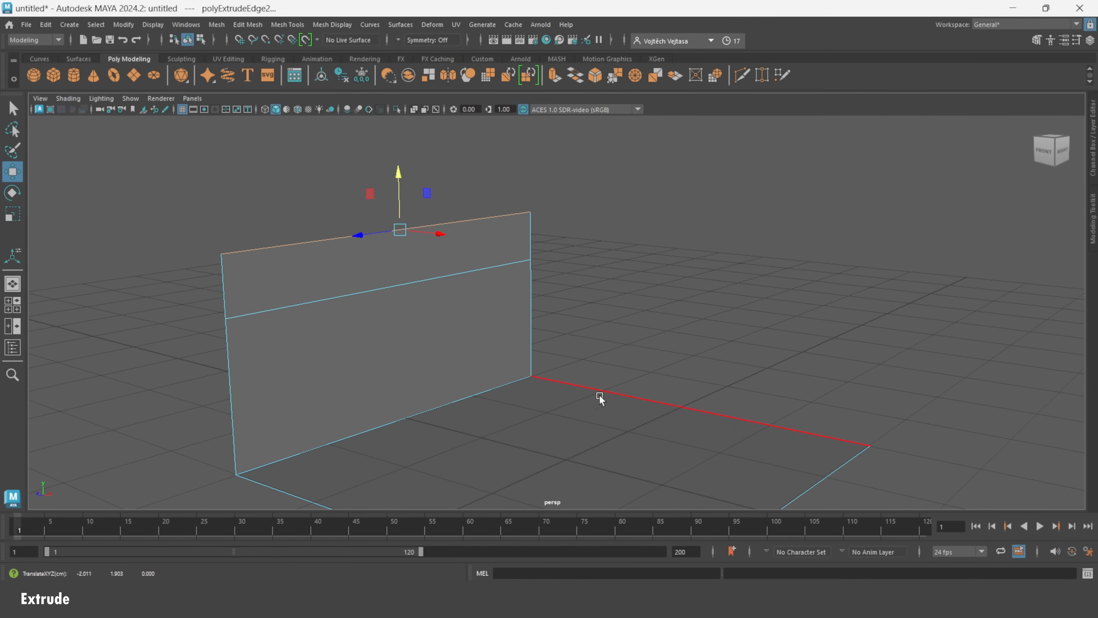
# Bevel the edge where the wall meets the floor and adjust the bevel values to round the corner.
pyautogui.click(600, 394)
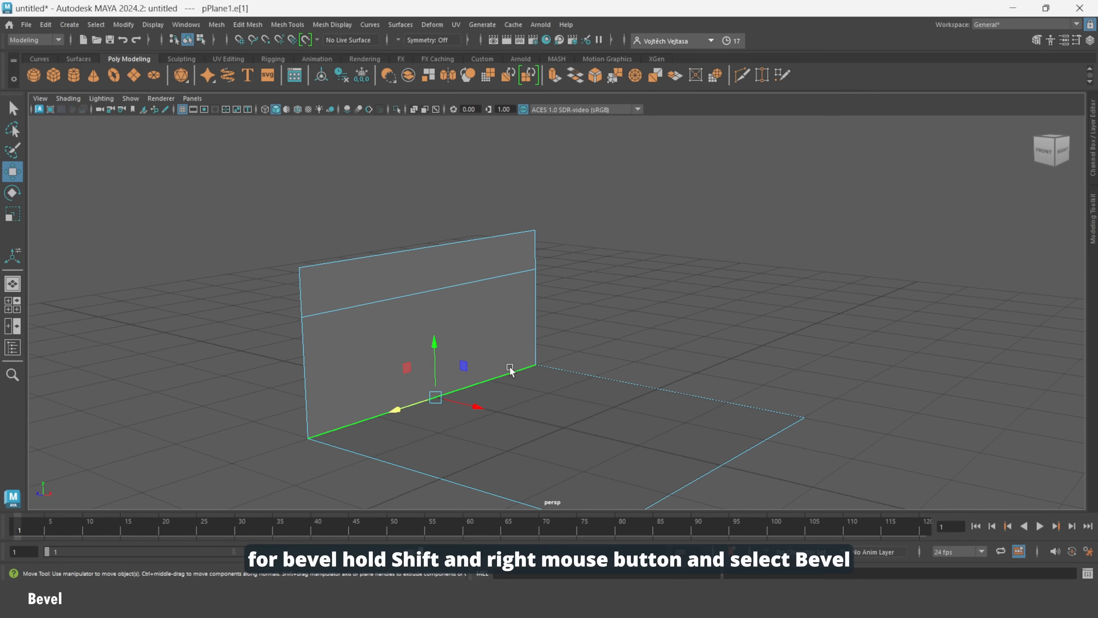
pyautogui.keyDown('shift'); pyautogui.rightClick(511, 372); pyautogui.keyUp('shift')
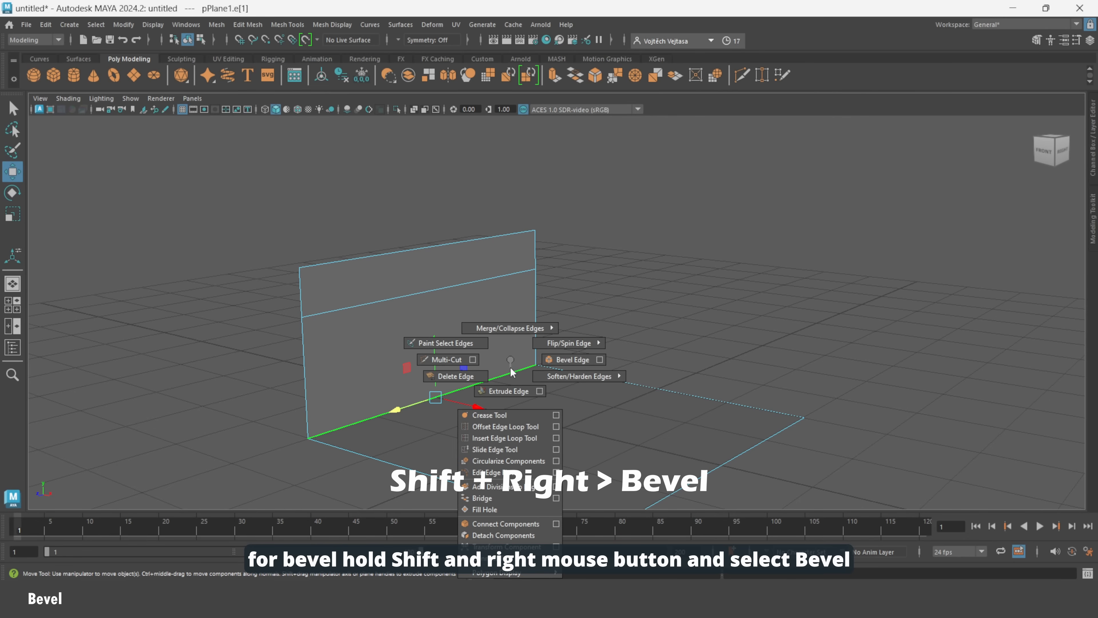
pyautogui.keyDown('shift'); pyautogui.moveTo(511, 368); pyautogui.dragTo(561, 363, button='right'); pyautogui.keyUp('shift')
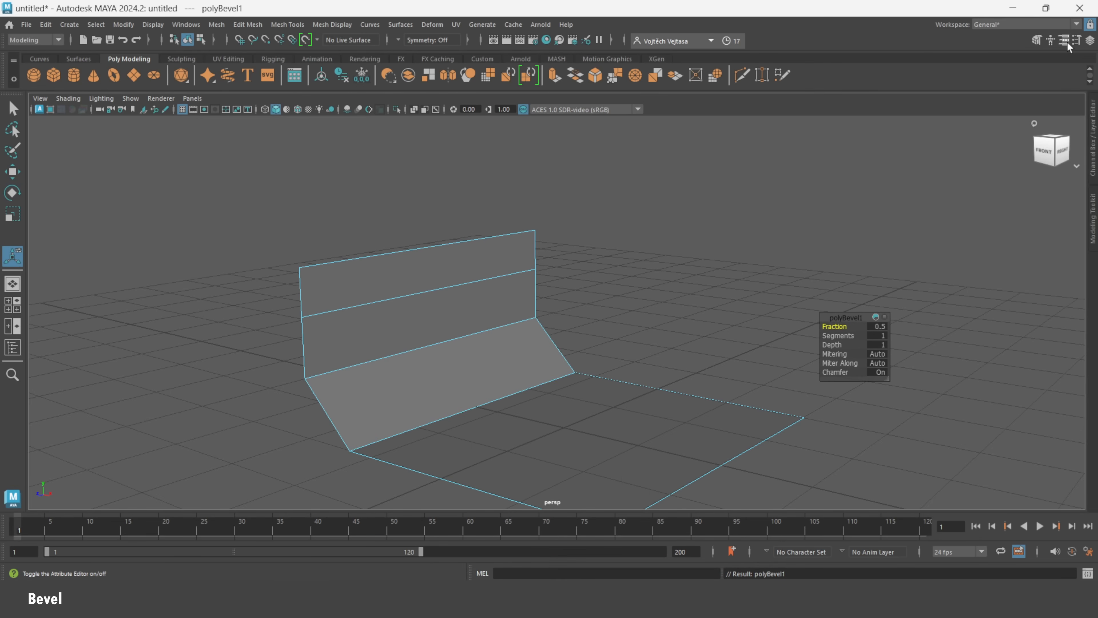
pyautogui.click(1068, 42)
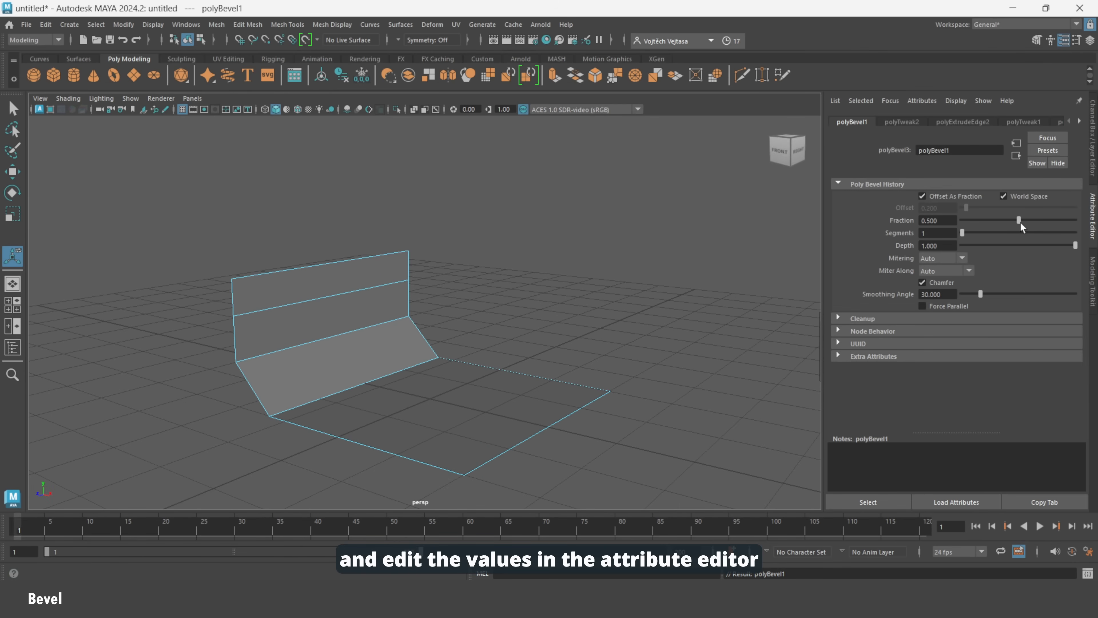
pyautogui.moveTo(1019, 223)
pyautogui.mouseDown()
pyautogui.moveTo(978, 222)
pyautogui.moveTo(997, 222)
pyautogui.moveTo(975, 233)
pyautogui.moveTo(1031, 221)
pyautogui.mouseUp()
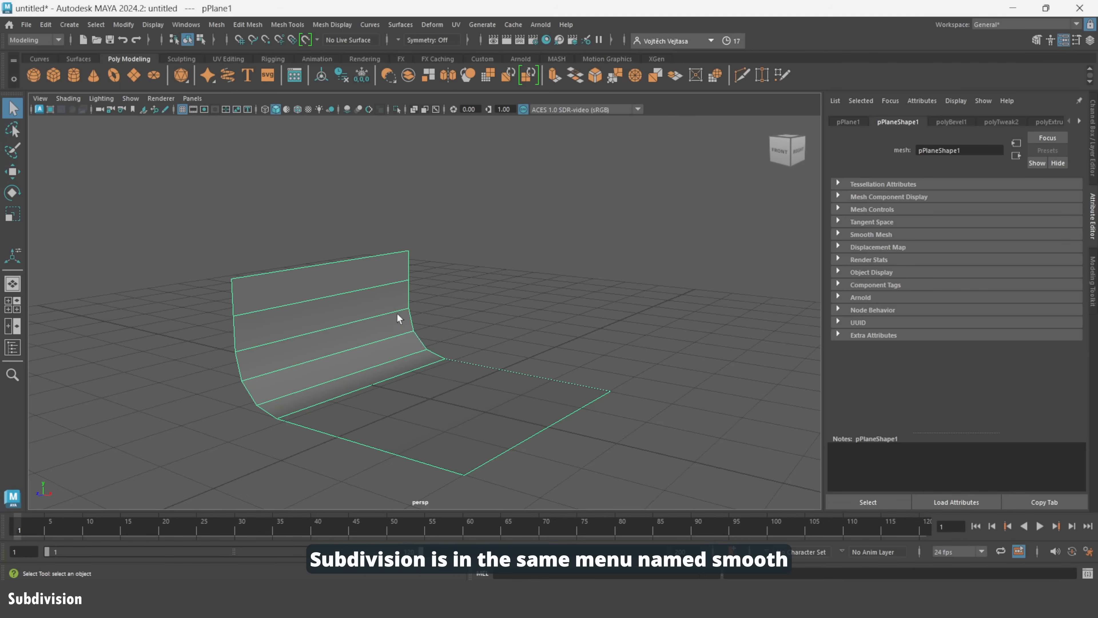
# Apply Smooth to the curved backdrop mesh and lower its division levels.
pyautogui.keyDown('shift'); pyautogui.rightClick(397, 315); pyautogui.keyUp('shift')
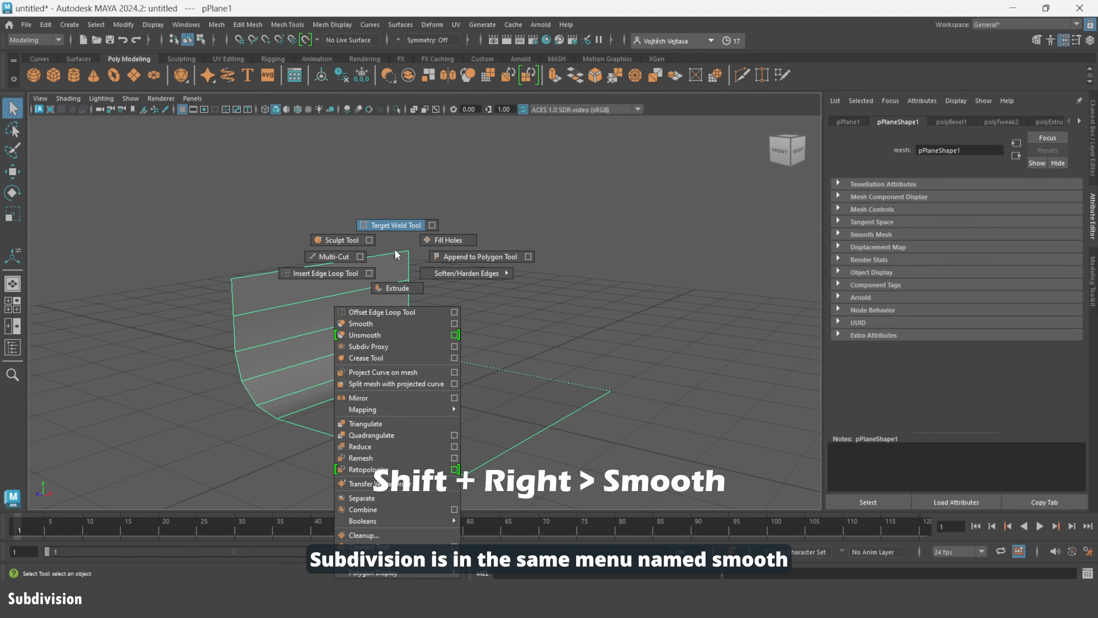
pyautogui.click(380, 323)
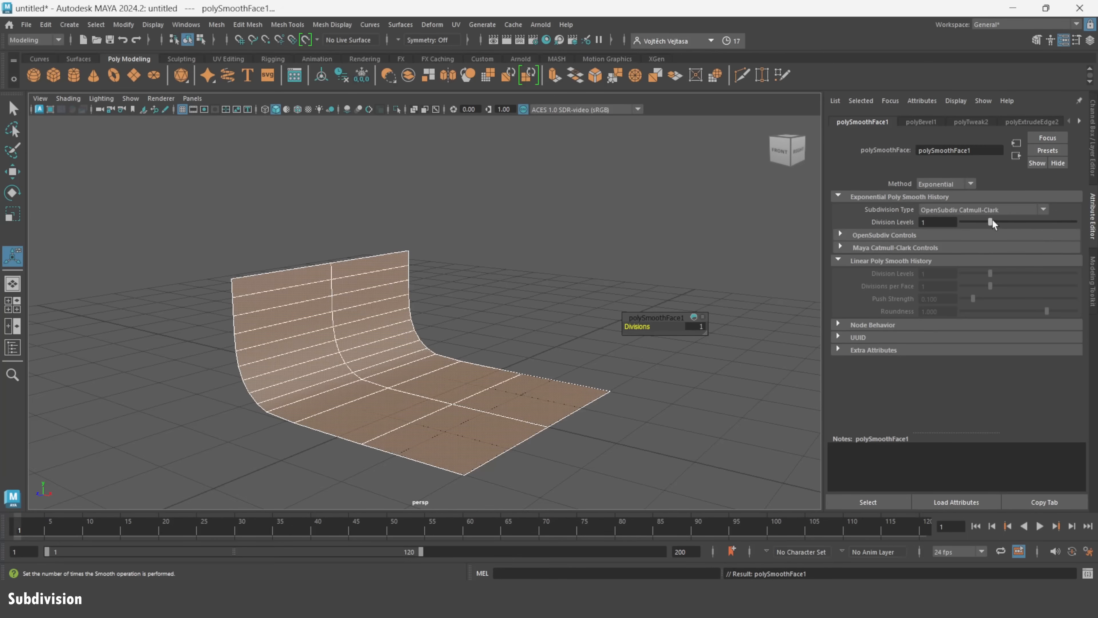
pyautogui.moveTo(993, 220)
pyautogui.mouseDown()
pyautogui.moveTo(1009, 219)
pyautogui.moveTo(971, 222)
pyautogui.mouseUp()
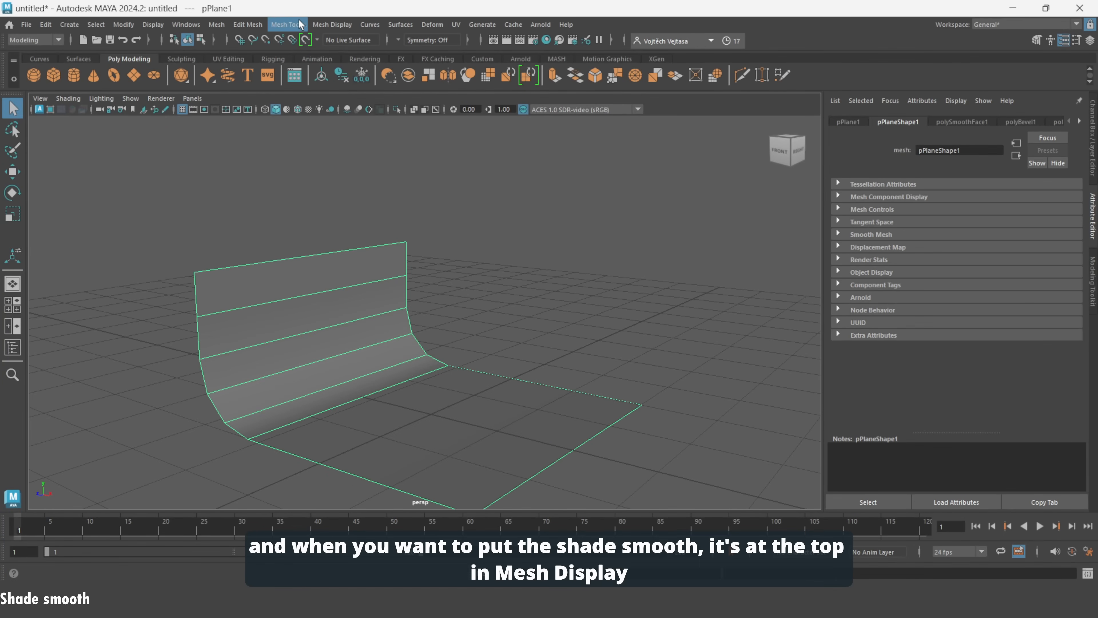
# Soften the edges of the backdrop mesh for smooth shading and deselect it.
pyautogui.click(322, 25)
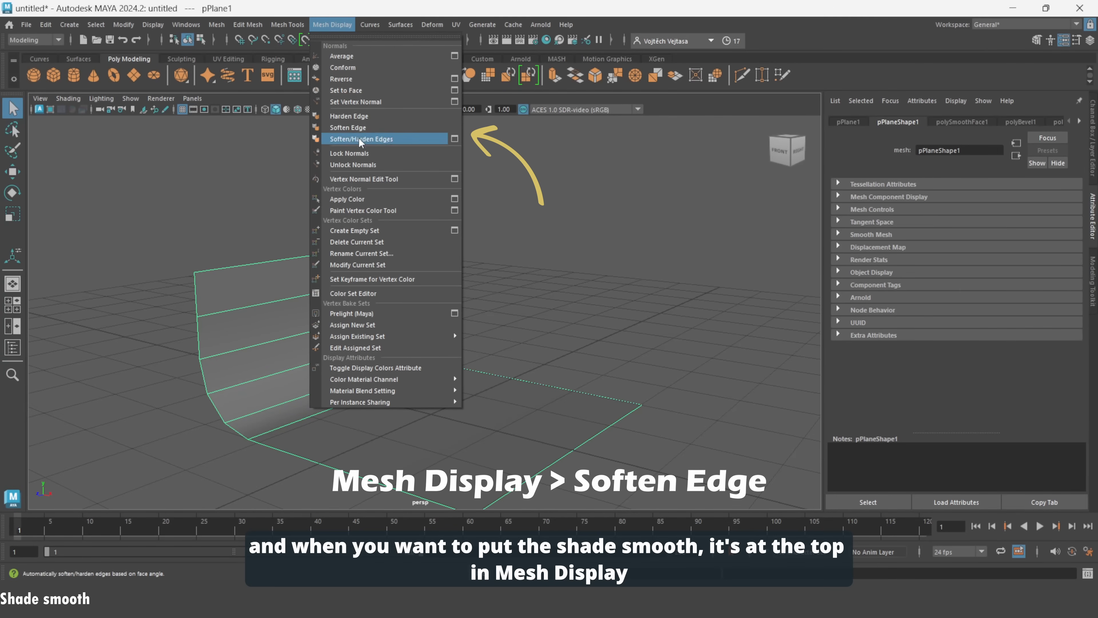
pyautogui.click(359, 128)
pyautogui.click(373, 181)
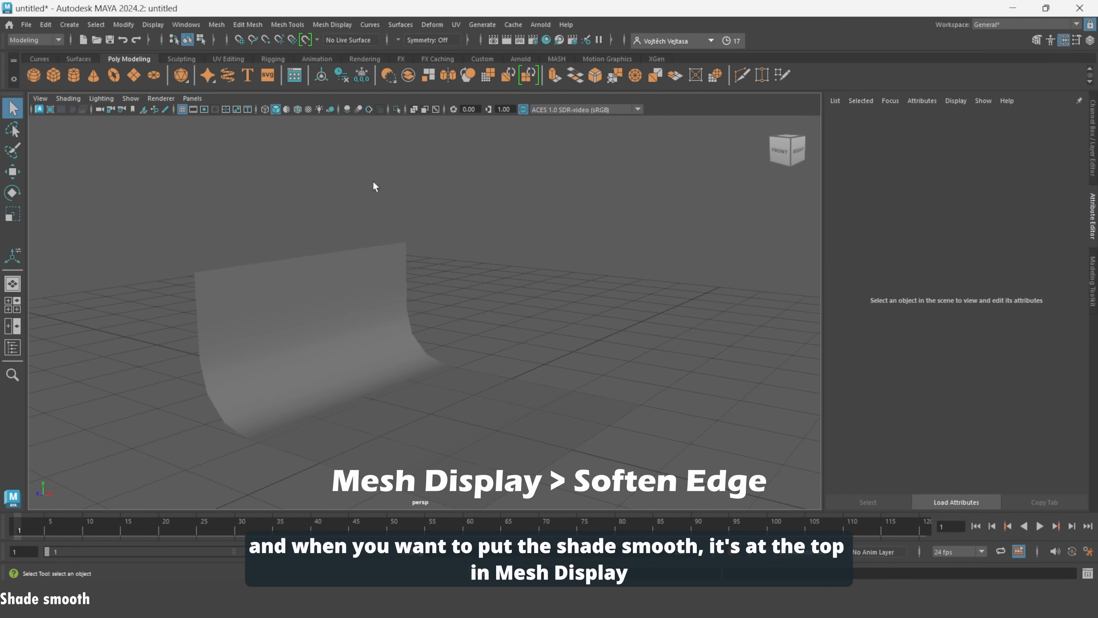
# Insert three edge loops into the backdrop: one lengthwise through wall and floor, and two across the floor.
pyautogui.click(335, 321)
pyautogui.keyDown('shift'); pyautogui.moveTo(335, 319); pyautogui.dragTo(277, 273, button='right'); pyautogui.keyUp('shift')
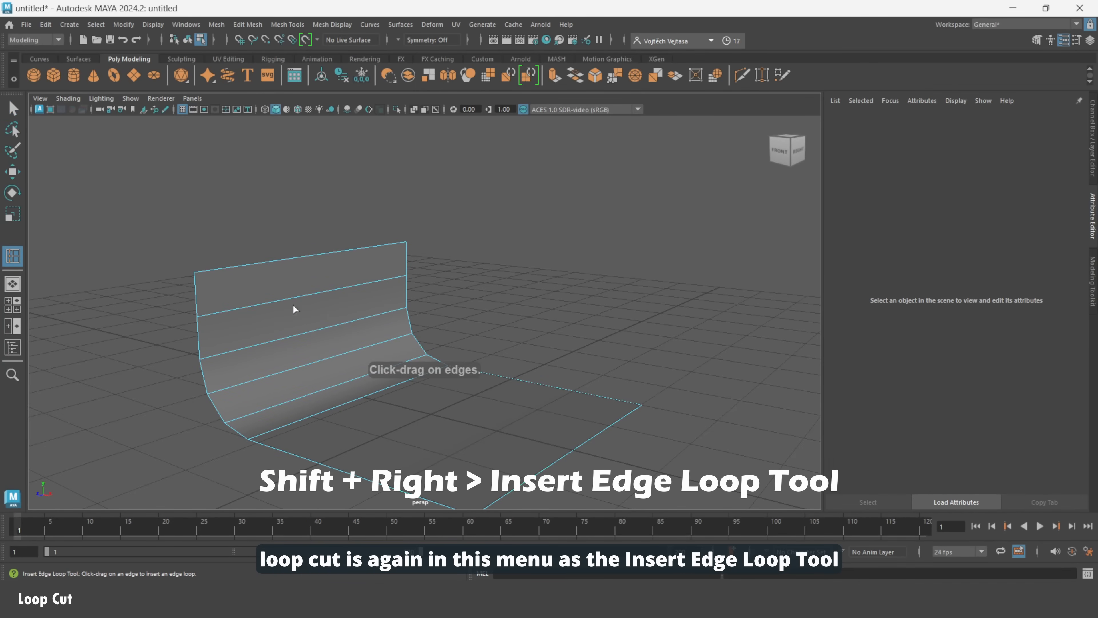
pyautogui.click(333, 355)
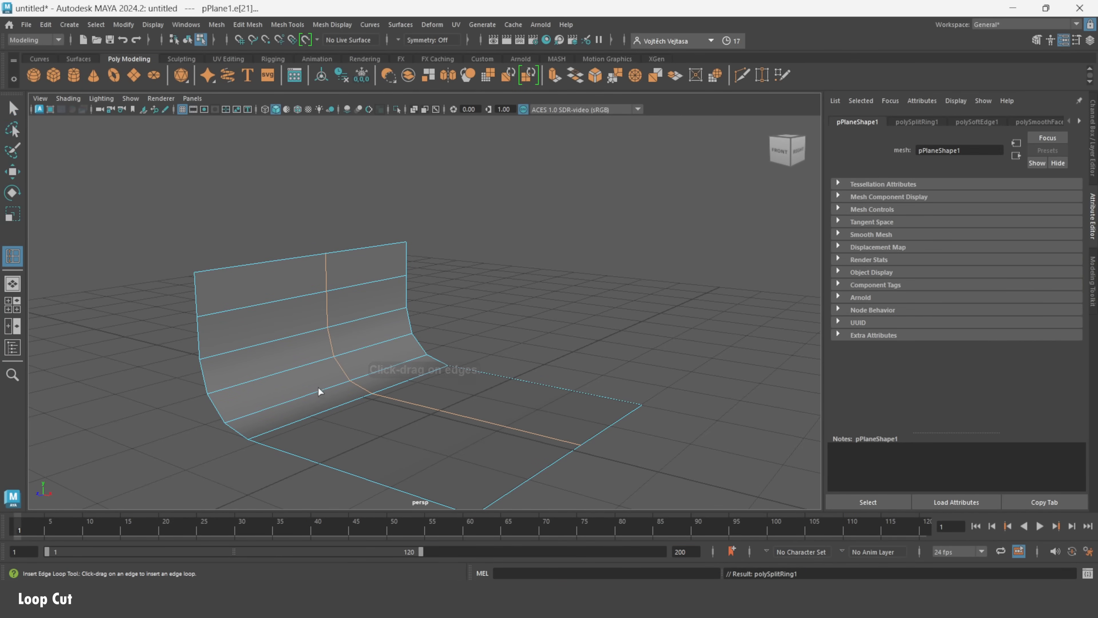
pyautogui.click(454, 414)
pyautogui.click(531, 433)
pyautogui.press('w')
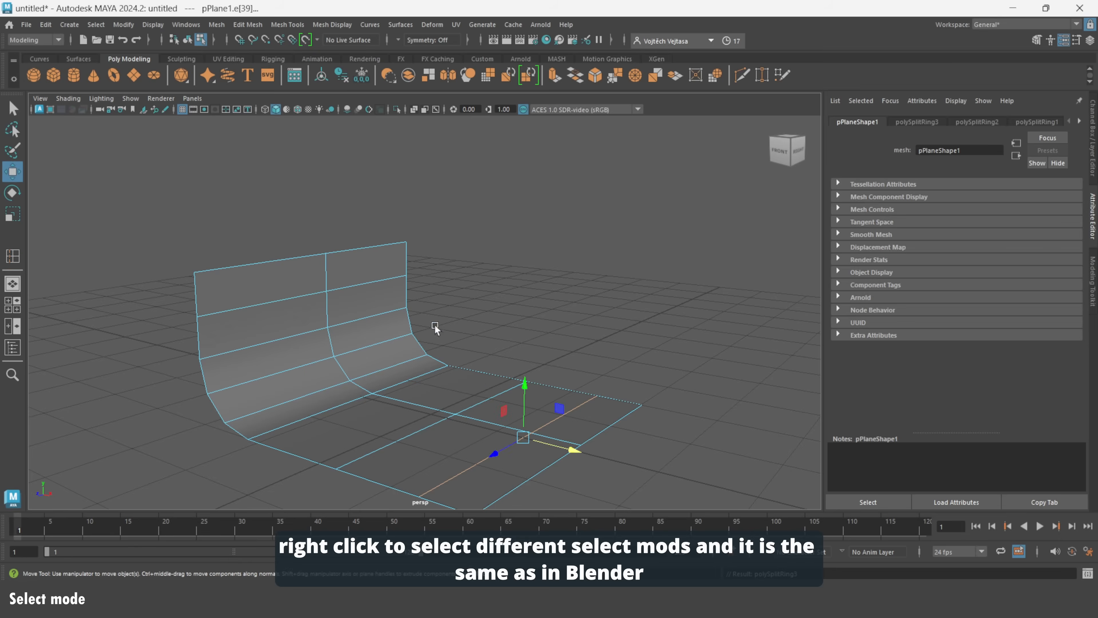
# Switch the backdrop to vertex editing and move the vertices along the wall's upper edge upward.
pyautogui.moveTo(485, 257); pyautogui.dragTo(485, 315, button='right')
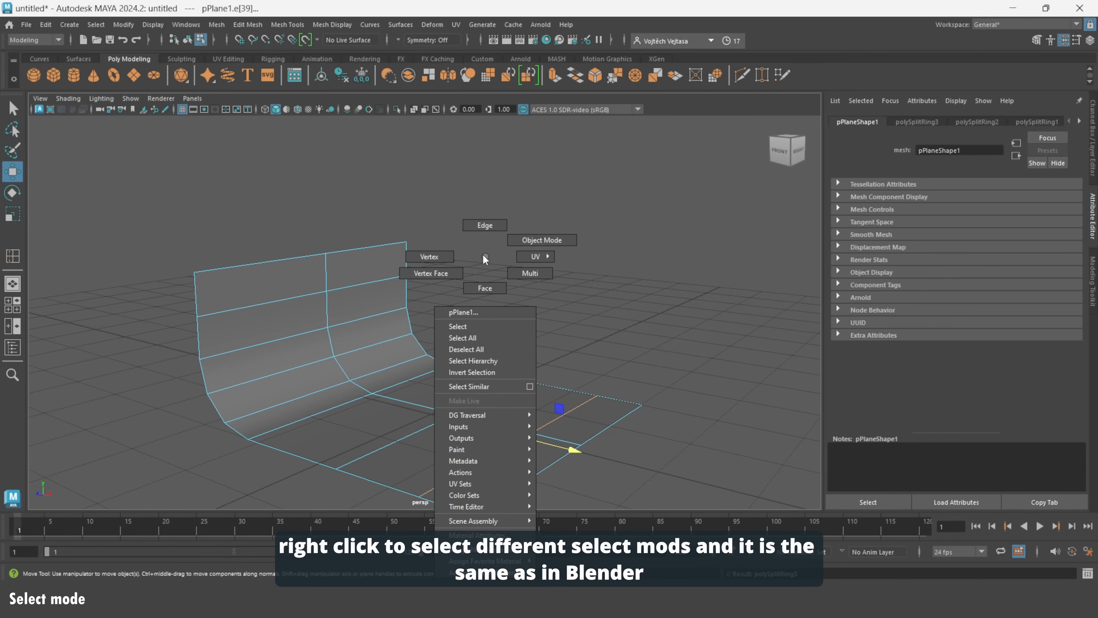
pyautogui.moveTo(484, 255); pyautogui.dragTo(454, 257, button='right')
pyautogui.click(455, 414)
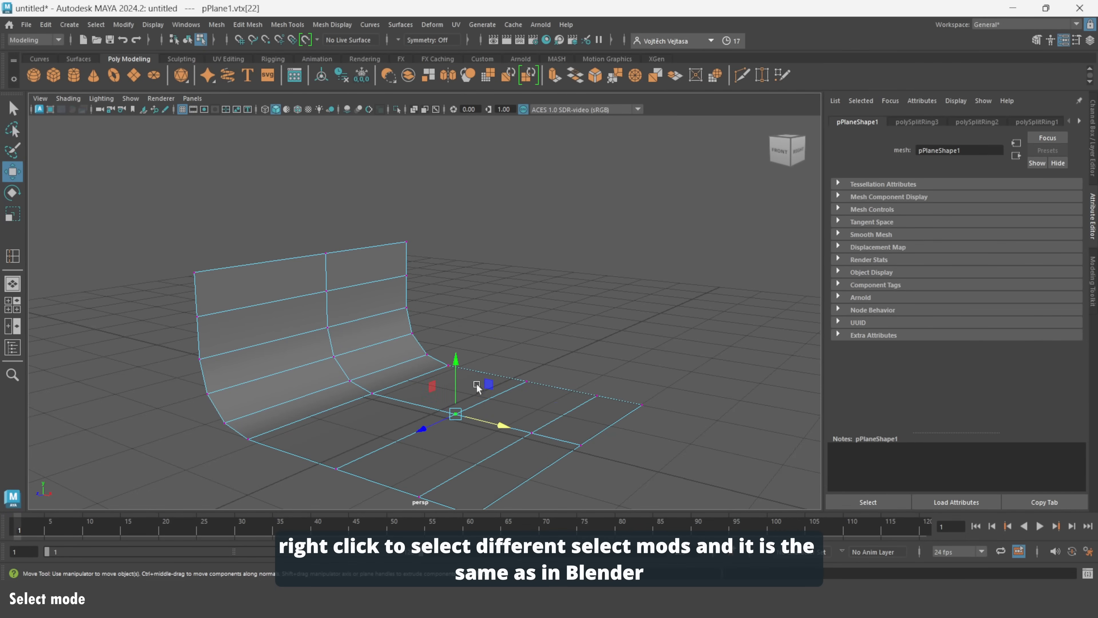
pyautogui.click(406, 242)
pyautogui.moveTo(408, 227); pyautogui.dragTo(390, 153)
pyautogui.click(326, 253)
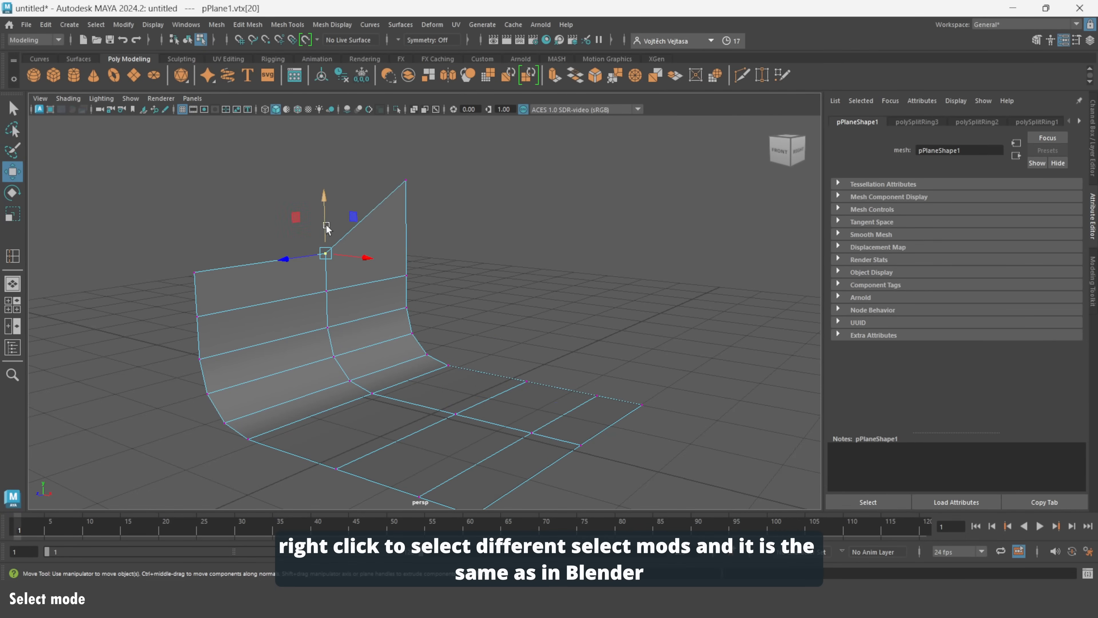
pyautogui.moveTo(326, 225); pyautogui.dragTo(315, 184)
pyautogui.moveTo(316, 184); pyautogui.dragTo(316, 182)
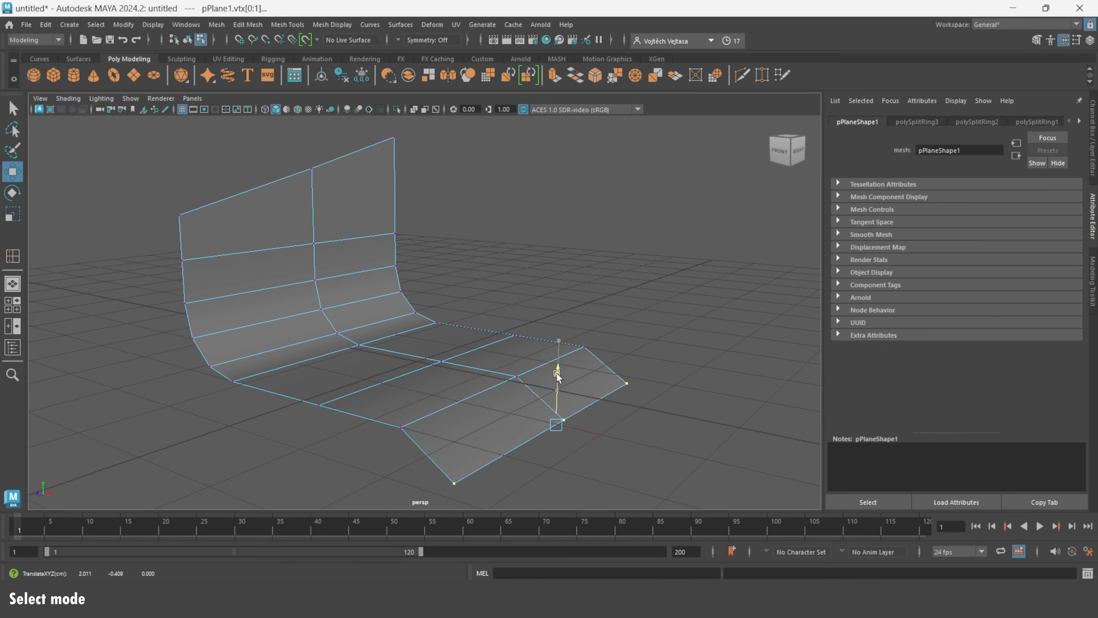
# Select a face on the backdrop's floor and move it upward.
pyautogui.moveTo(529, 309); pyautogui.dragTo(517, 289, button='right')
pyautogui.click(489, 355)
pyautogui.moveTo(517, 331); pyautogui.dragTo(515, 297)
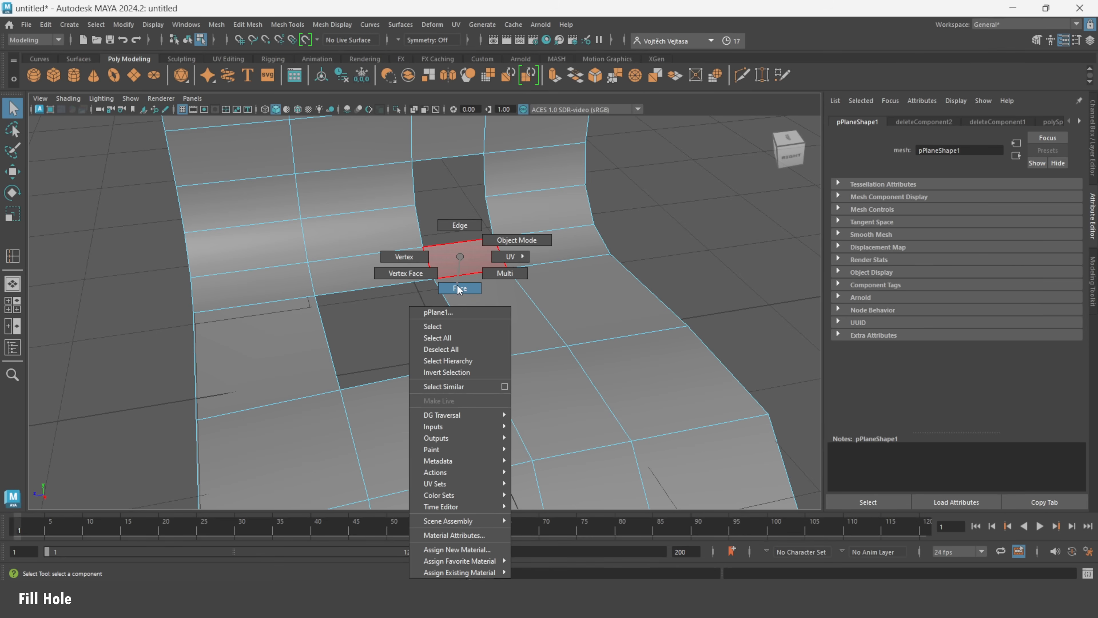
# Close the floor opening with Fill Hole from its border edges, and bridge two opposite edges of the wall opening.
pyautogui.moveTo(460, 289); pyautogui.dragTo(455, 241, button='right')
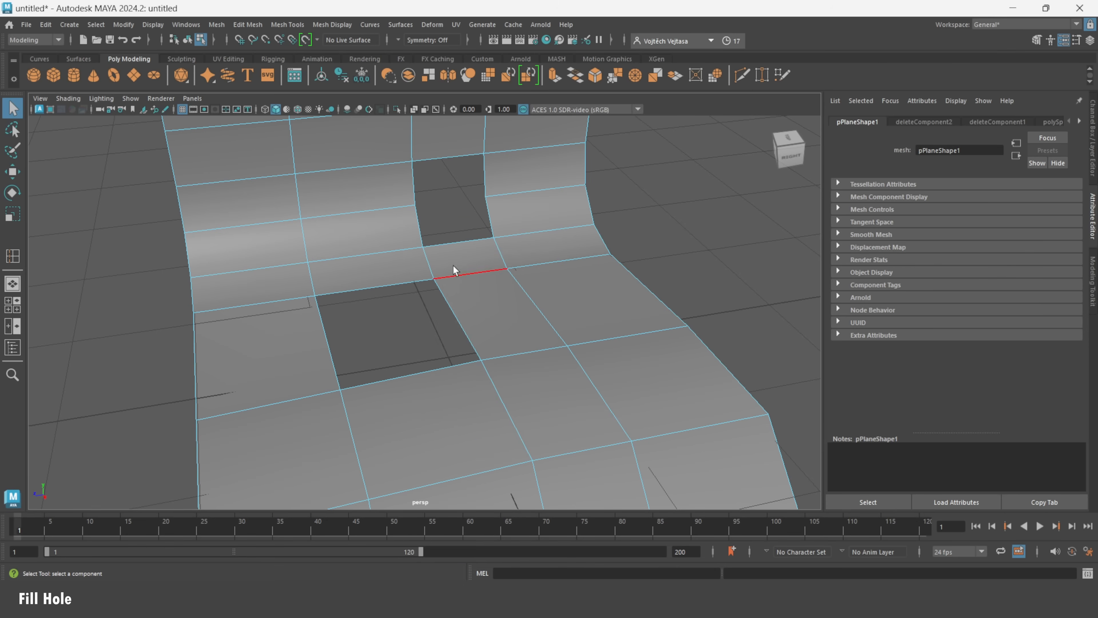
pyautogui.click(453, 319)
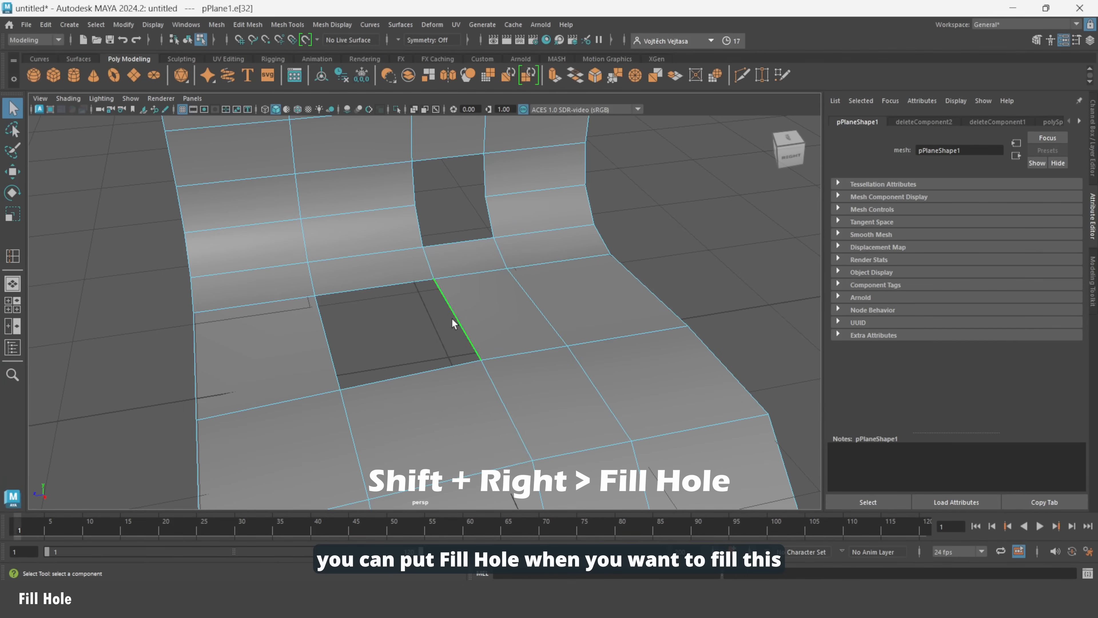
pyautogui.keyDown('shift'); pyautogui.click(447, 371); pyautogui.keyUp('shift')
pyautogui.keyDown('shift'); pyautogui.rightClick(462, 314); pyautogui.keyUp('shift')
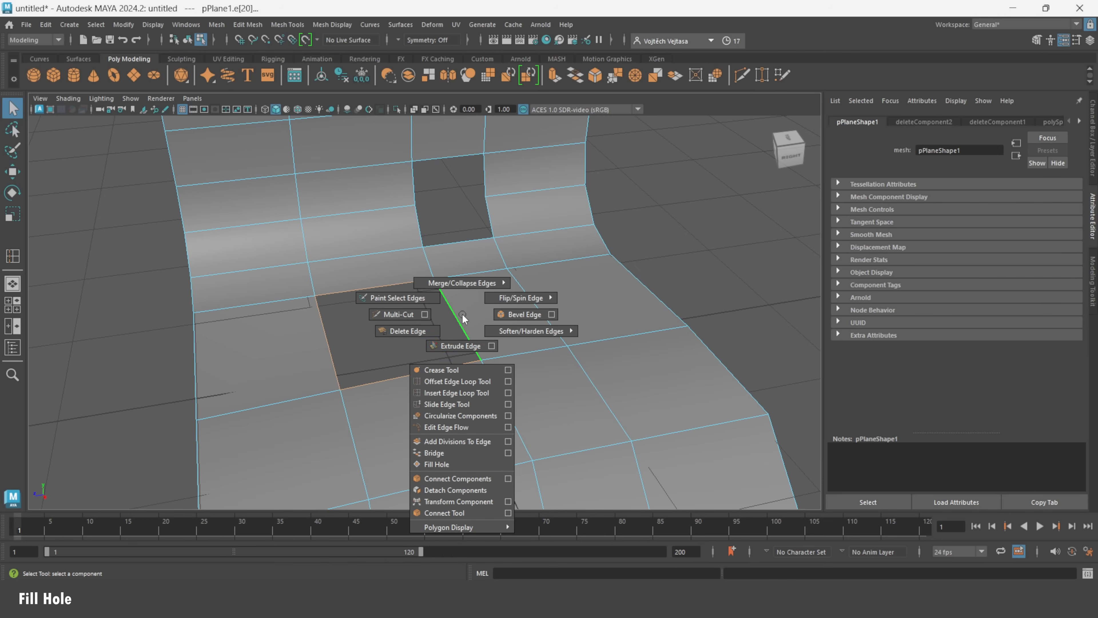
pyautogui.click(445, 464)
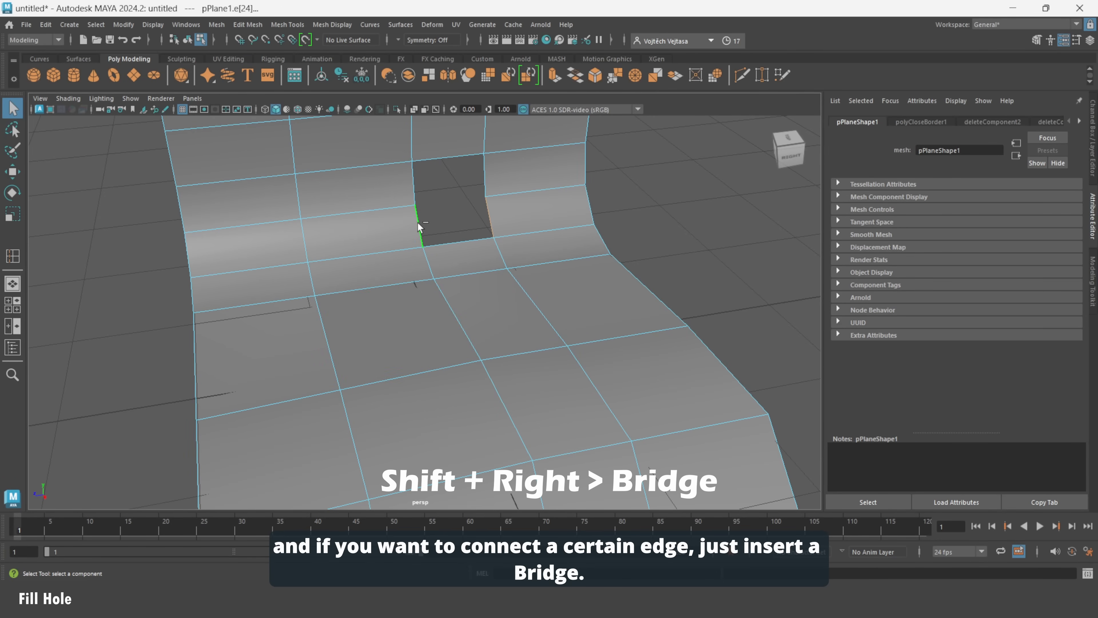
pyautogui.keyDown('shift'); pyautogui.moveTo(419, 225); pyautogui.dragTo(404, 364, button='right'); pyautogui.keyUp('shift')
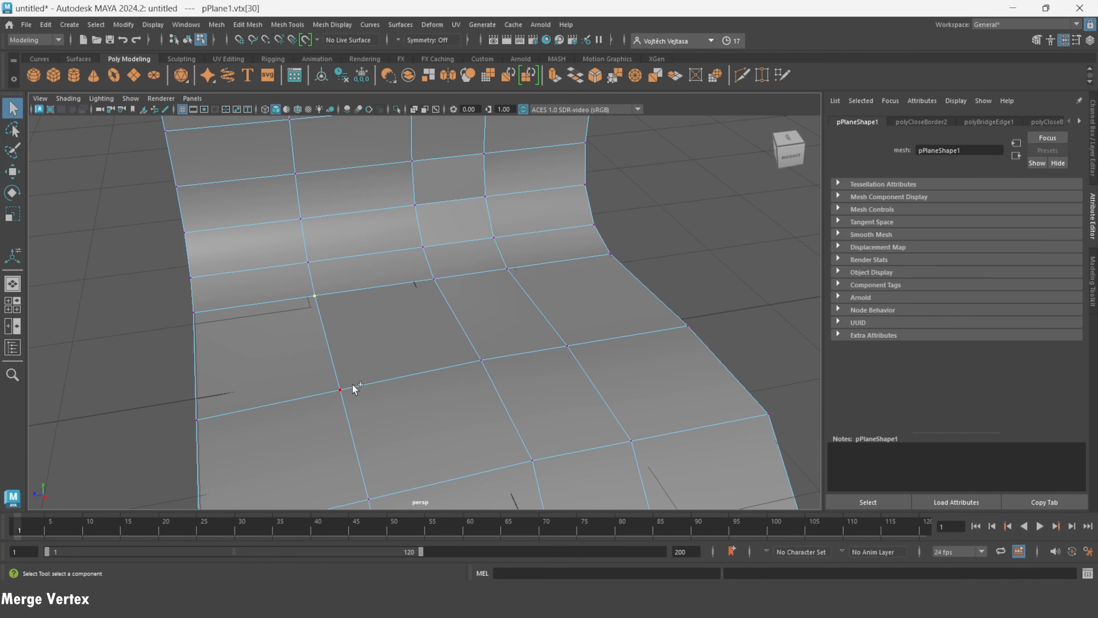
# Merge the two selected neighbouring vertices on the backdrop's floor.
pyautogui.keyDown('shift'); pyautogui.click(353, 385); pyautogui.keyUp('shift')
pyautogui.click(634, 75)
pyautogui.click(433, 277)
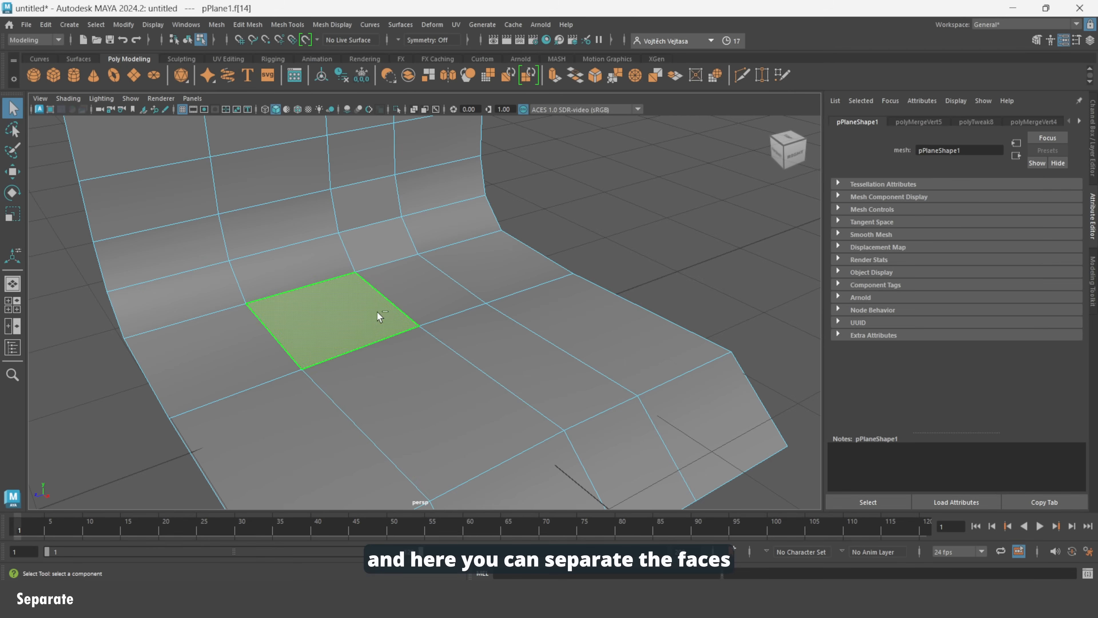
# Extract the selected floor face into a separate mesh and soften the edges of the remaining backdrop.
pyautogui.keyDown('shift'); pyautogui.moveTo(378, 302); pyautogui.dragTo(380, 496, button='right'); pyautogui.keyUp('shift')
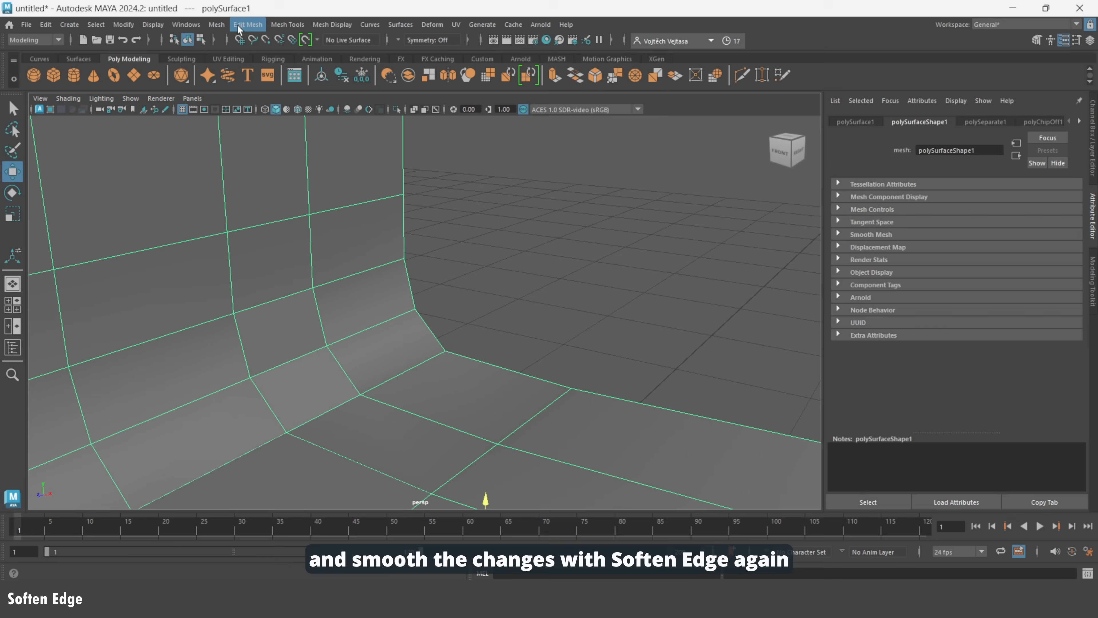
pyautogui.click(304, 23)
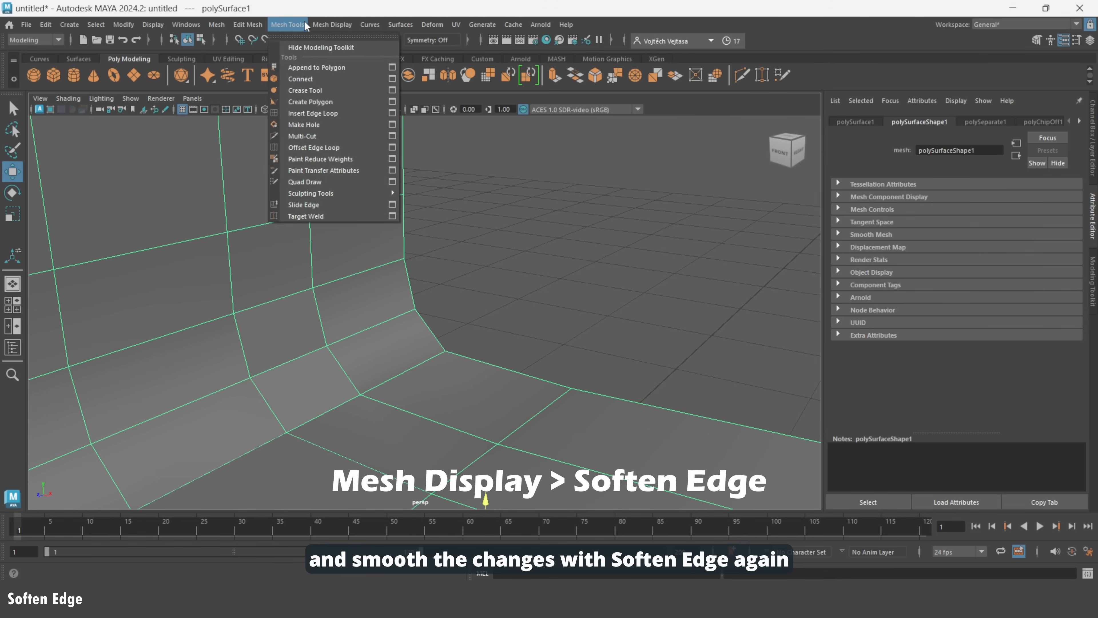
pyautogui.moveTo(313, 23)
pyautogui.click(346, 127)
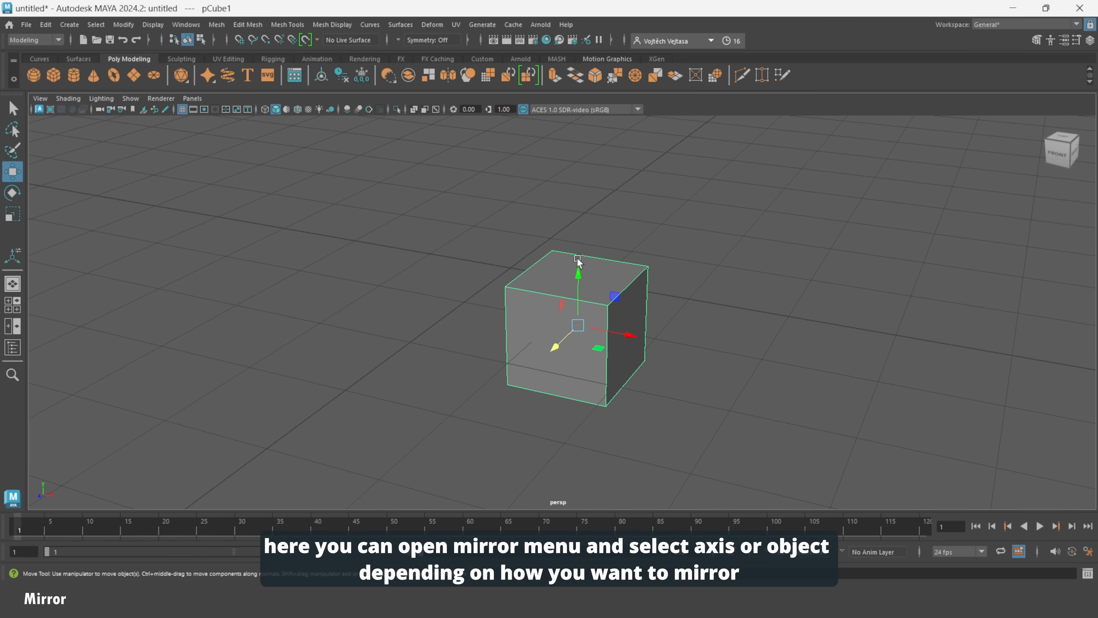
# Mirror the cube through the Mirror options, using the World axis position and combining with the original.
pyautogui.keyDown('shift'); pyautogui.rightClick(557, 259); pyautogui.keyUp('shift')
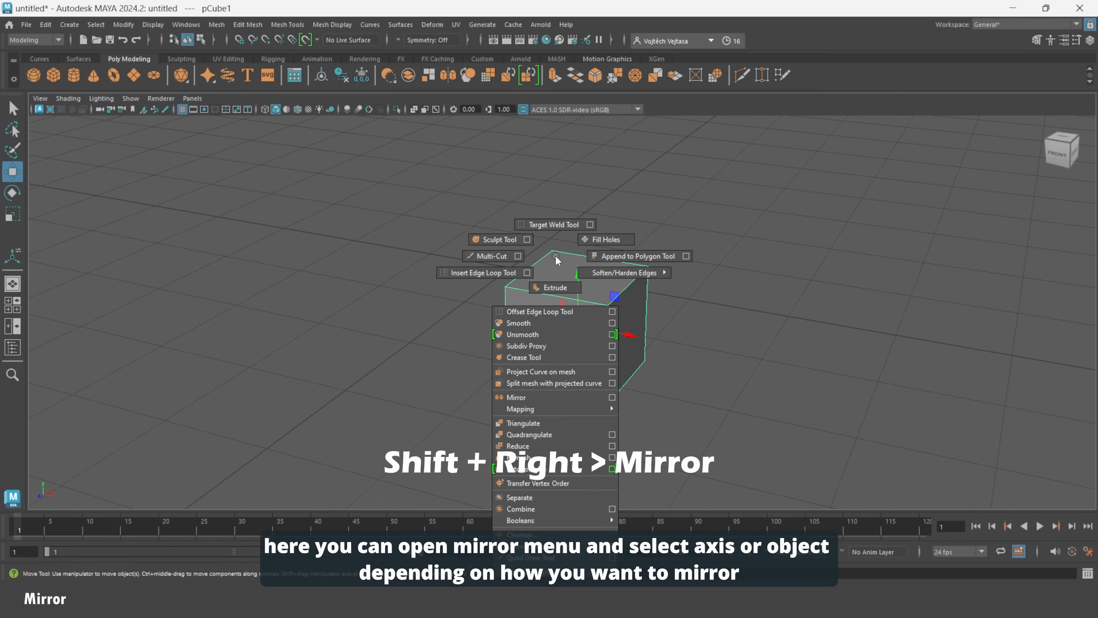
pyautogui.click(612, 397)
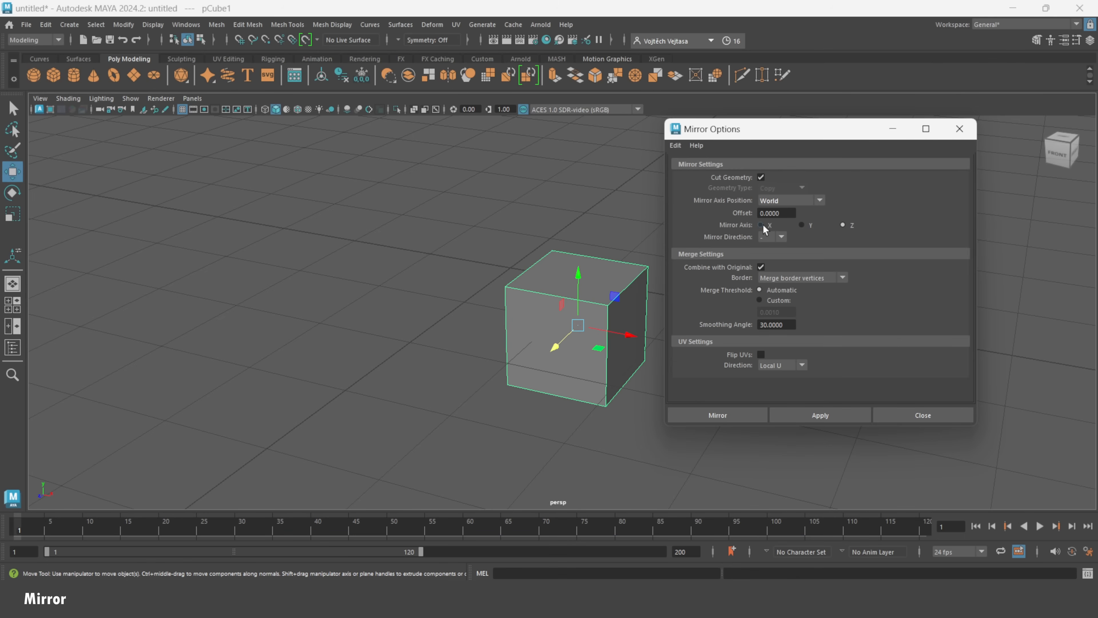
pyautogui.click(822, 412)
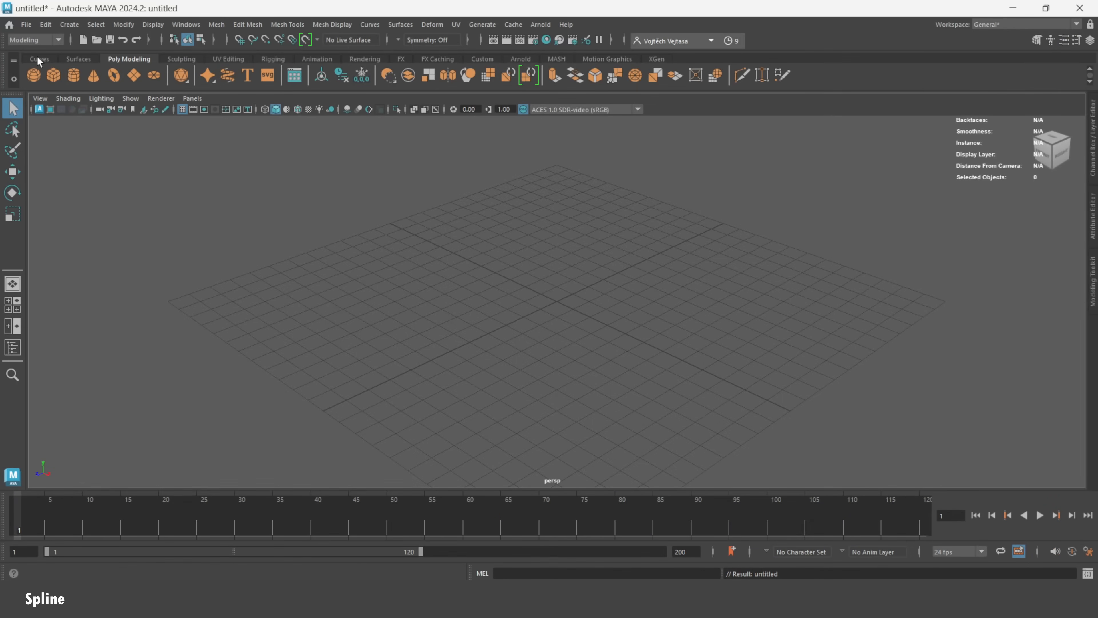
# Draw an open curve across the grid with the EP Curve Tool.
pyautogui.click(38, 57)
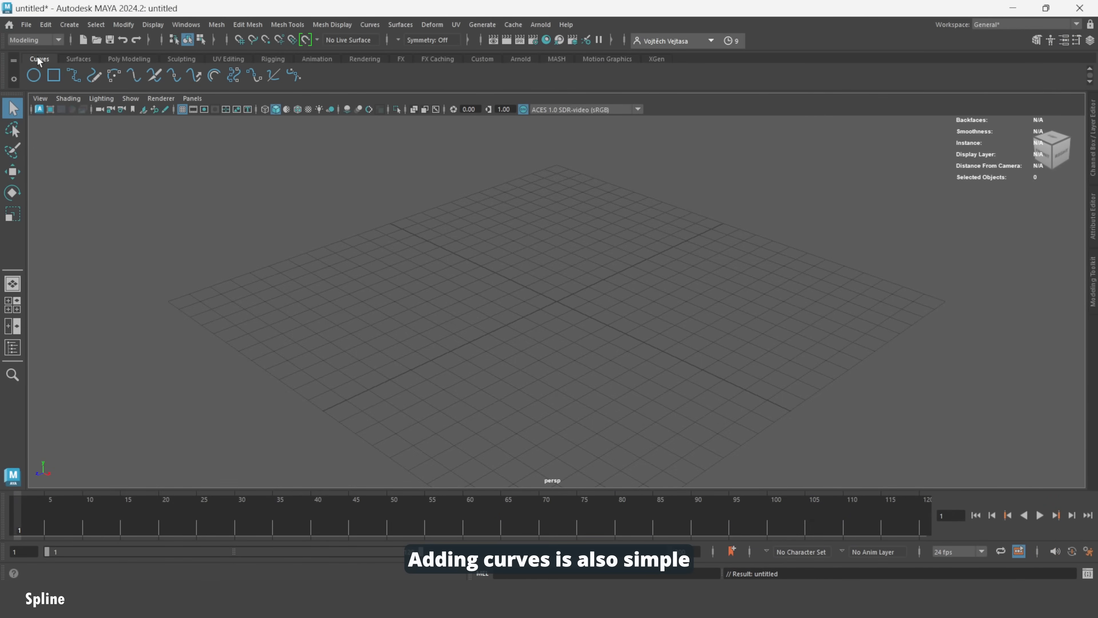
pyautogui.click(79, 78)
pyautogui.click(448, 318)
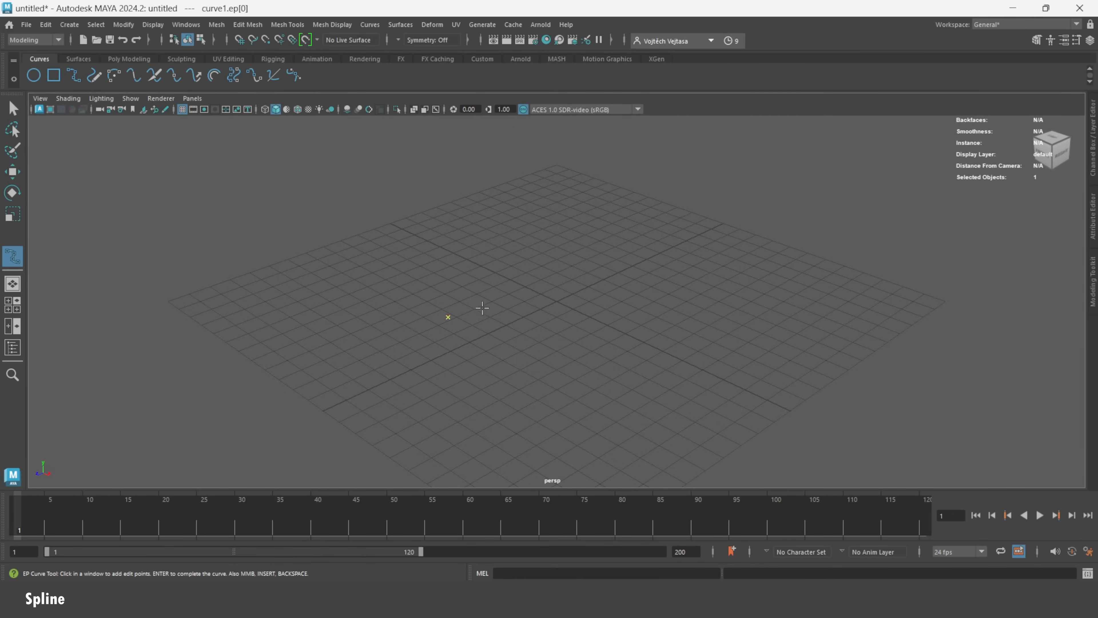
pyautogui.click(601, 304)
pyautogui.moveTo(653, 236)
pyautogui.mouseDown()
pyautogui.moveTo(632, 226)
pyautogui.moveTo(646, 236)
pyautogui.mouseUp()
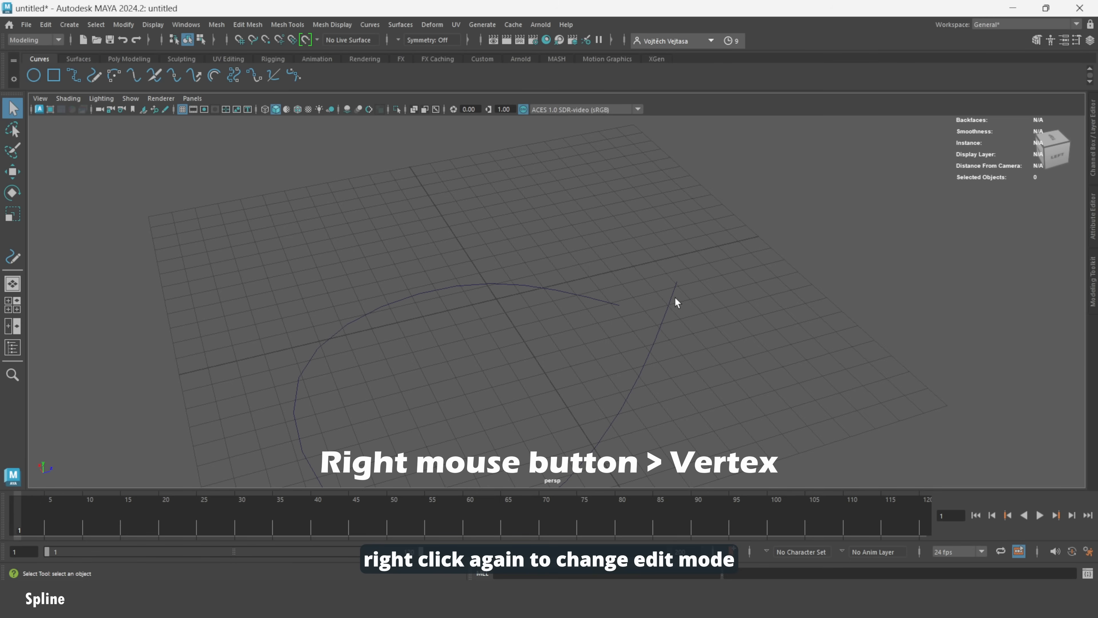
# Switch the curve to control vertex editing and move the vertex at its end.
pyautogui.click(675, 300)
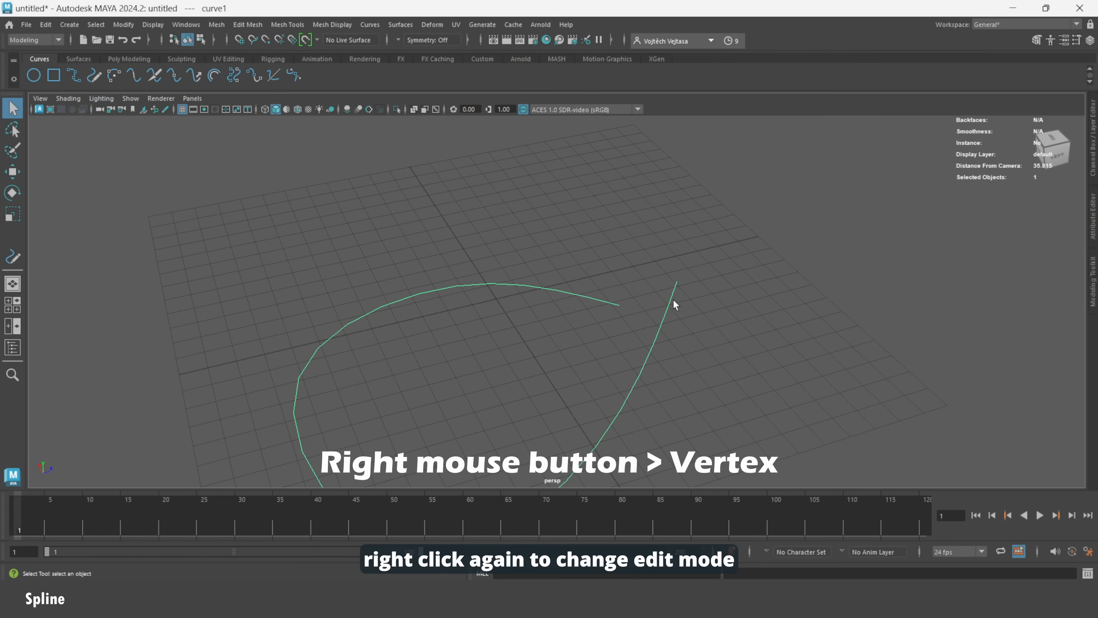
pyautogui.rightClick(674, 302)
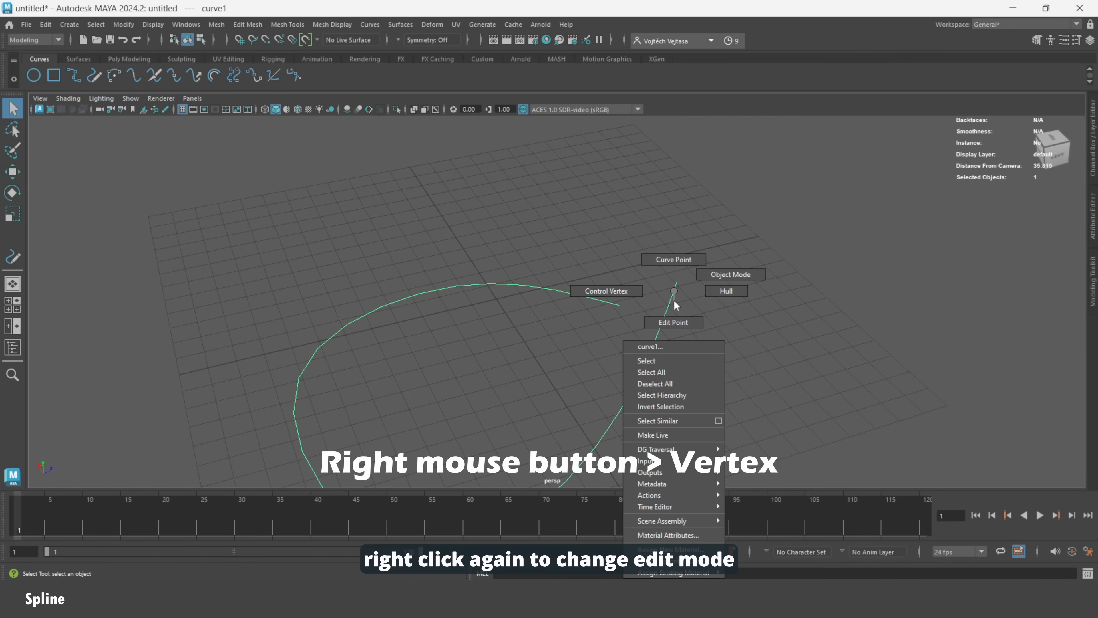
pyautogui.click(635, 290)
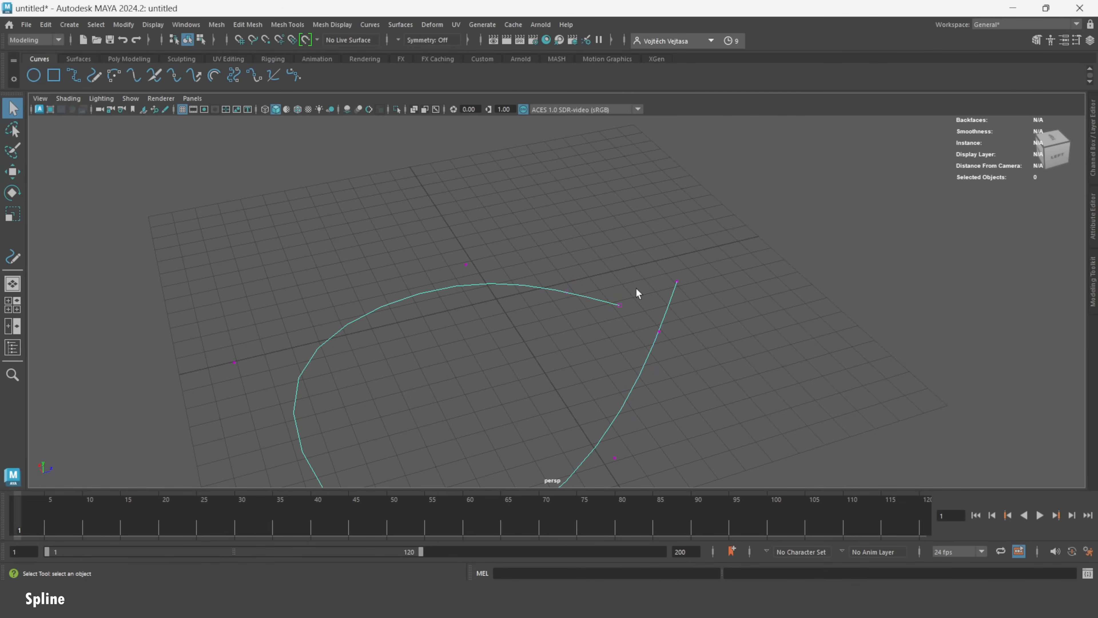
pyautogui.click(677, 281)
pyautogui.press('w')
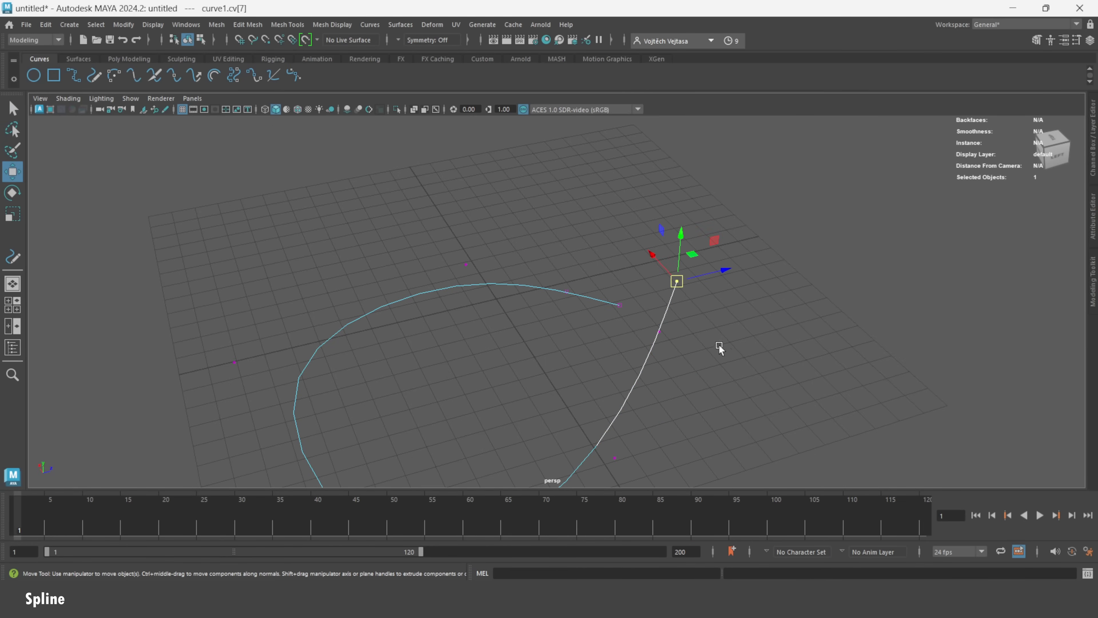
pyautogui.keyDown('alt'); pyautogui.moveTo(719, 348); pyautogui.dragTo(694, 218); pyautogui.keyUp('alt')
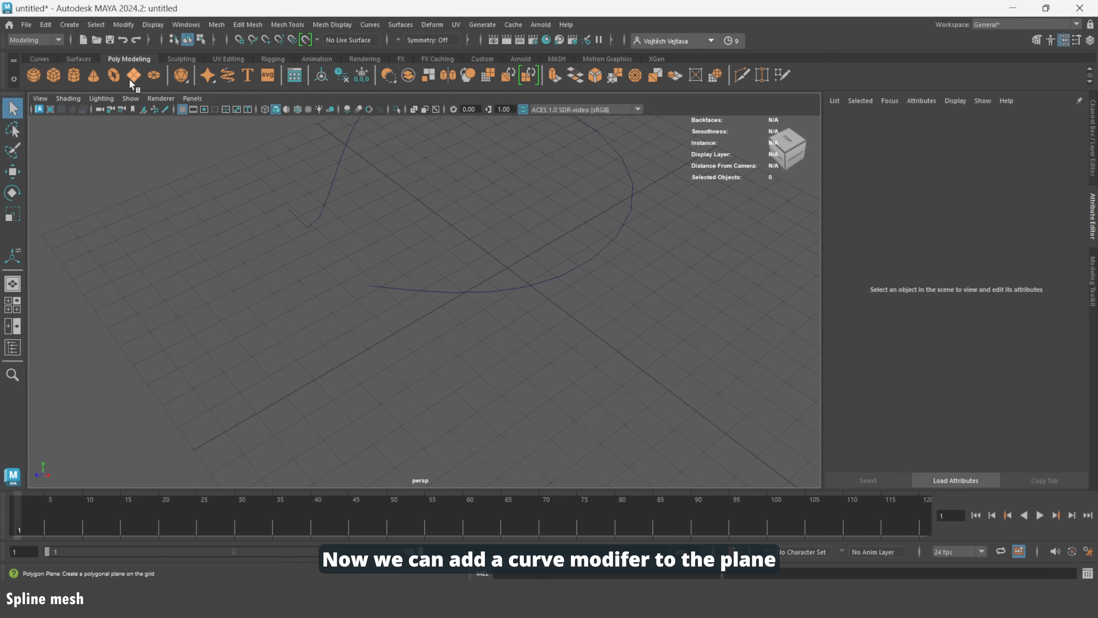
# Place a polygon plane with one subdivision each way at the curve's start, rotated about 37 degrees around Y.
pyautogui.click(131, 80)
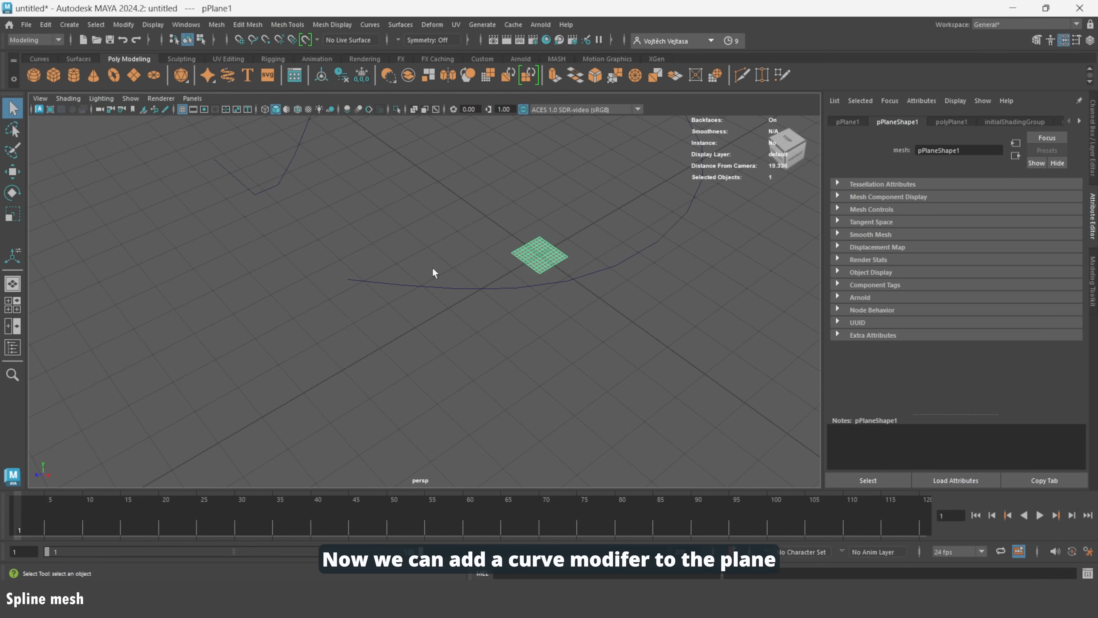
pyautogui.press('w')
pyautogui.moveTo(490, 287); pyautogui.dragTo(330, 319)
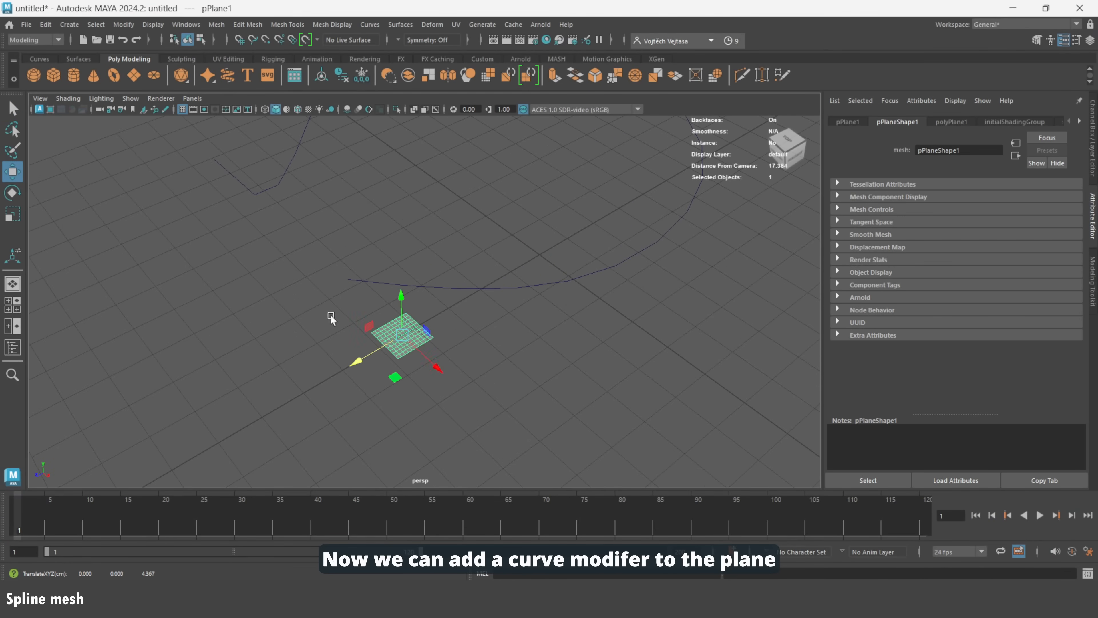
pyautogui.moveTo(423, 355); pyautogui.dragTo(376, 310)
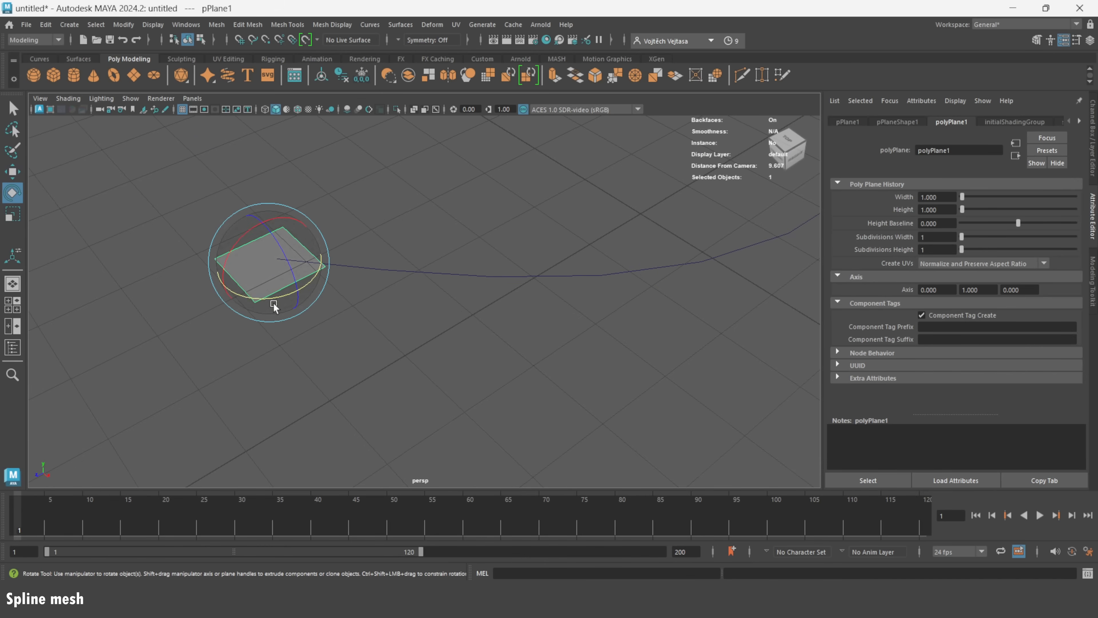
pyautogui.moveTo(274, 307); pyautogui.dragTo(311, 292)
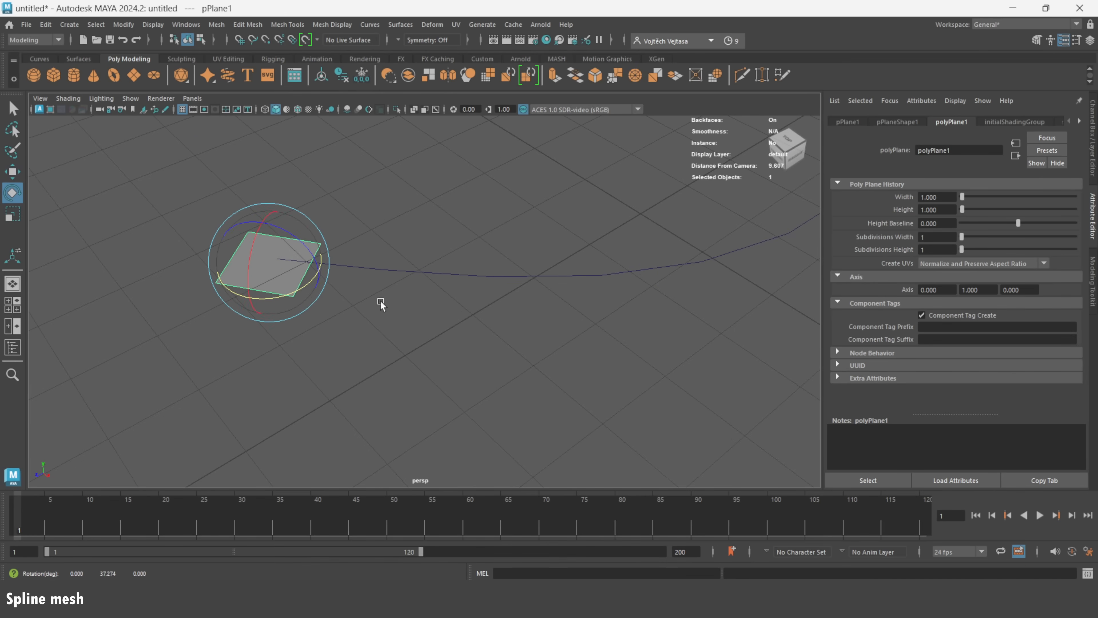
# Extrude the plane's edge facing the curve along the selected curve, with 20 divisions.
pyautogui.moveTo(345, 264); pyautogui.dragTo(358, 217, button='right')
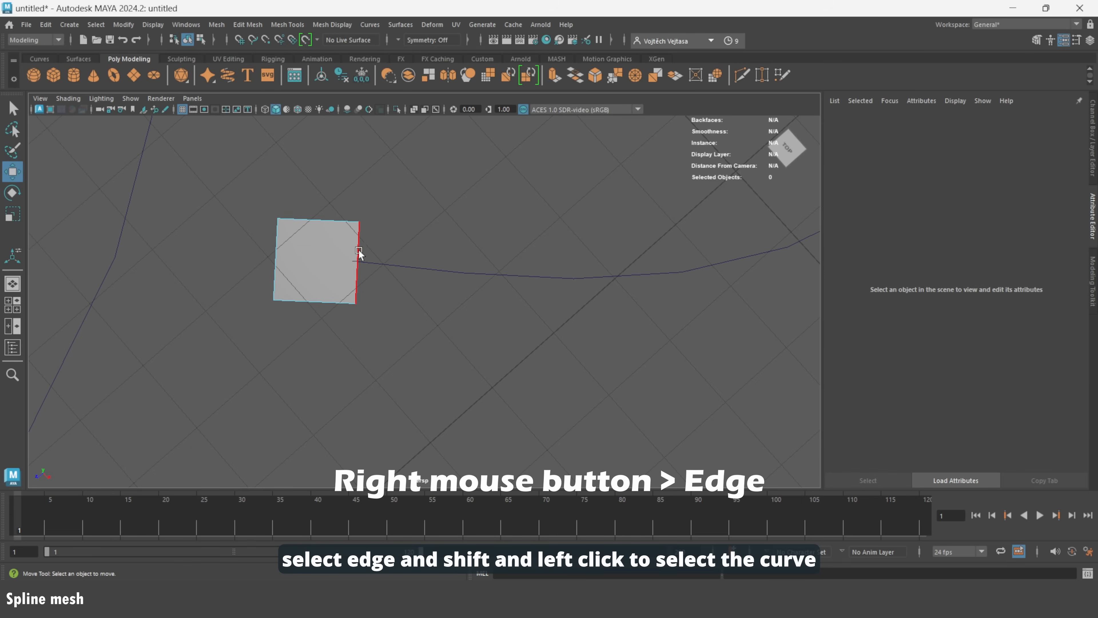
pyautogui.click(358, 251)
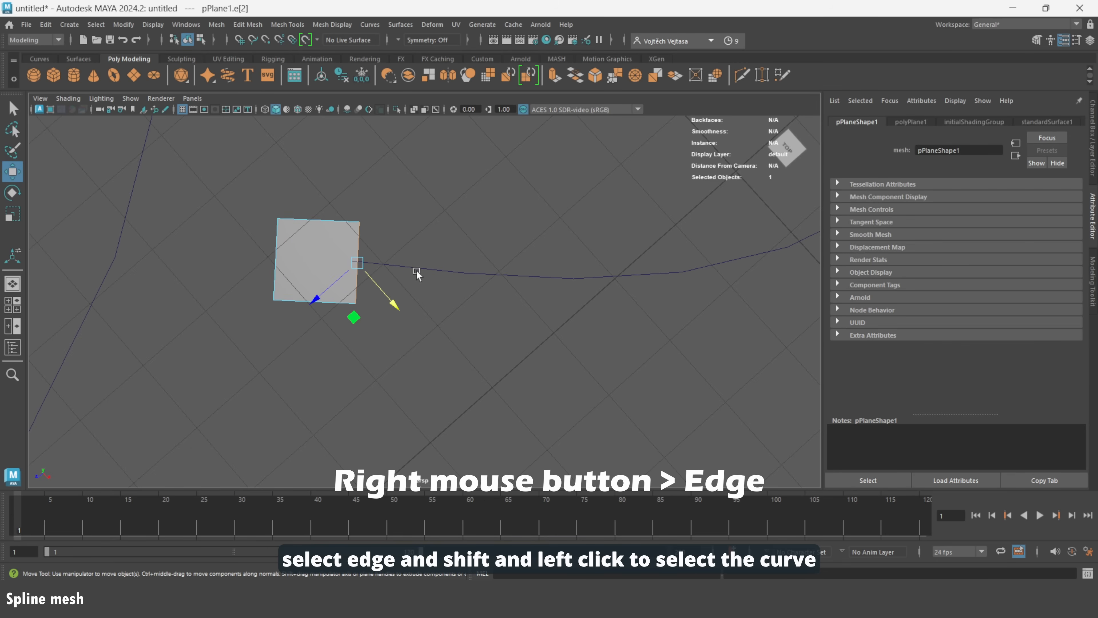
pyautogui.keyDown('shift'); pyautogui.click(463, 272); pyautogui.keyUp('shift')
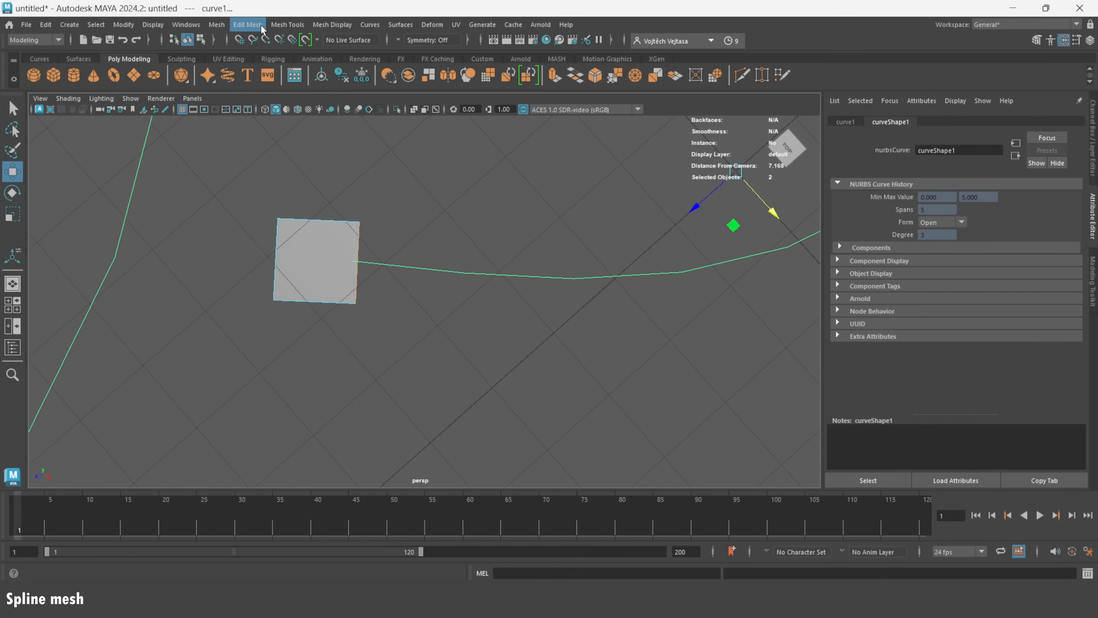
pyautogui.click(248, 24)
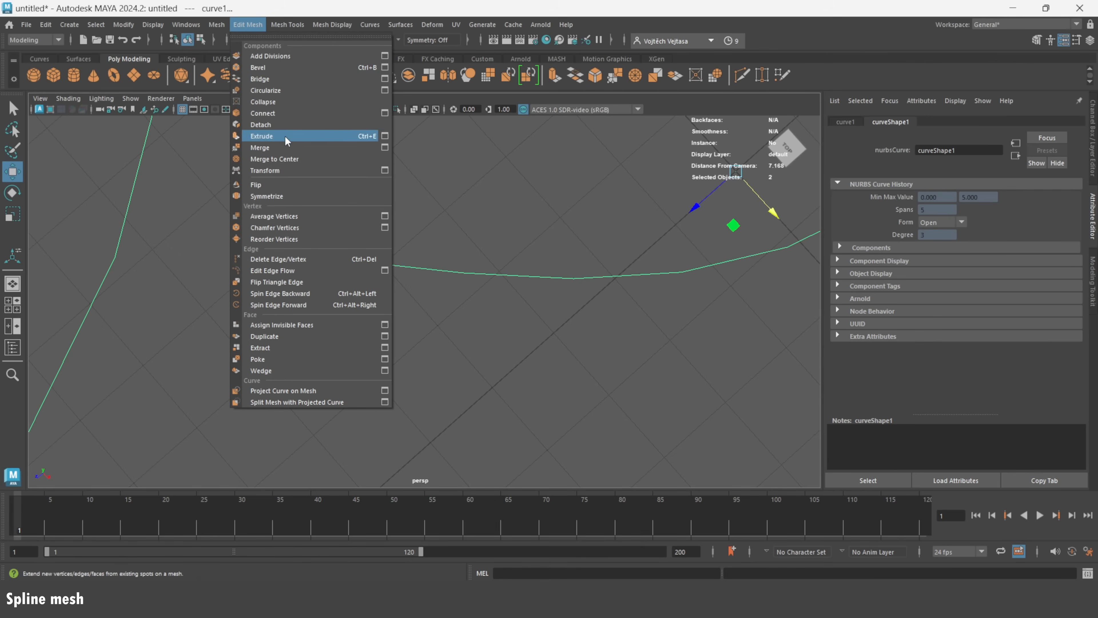
pyautogui.click(385, 137)
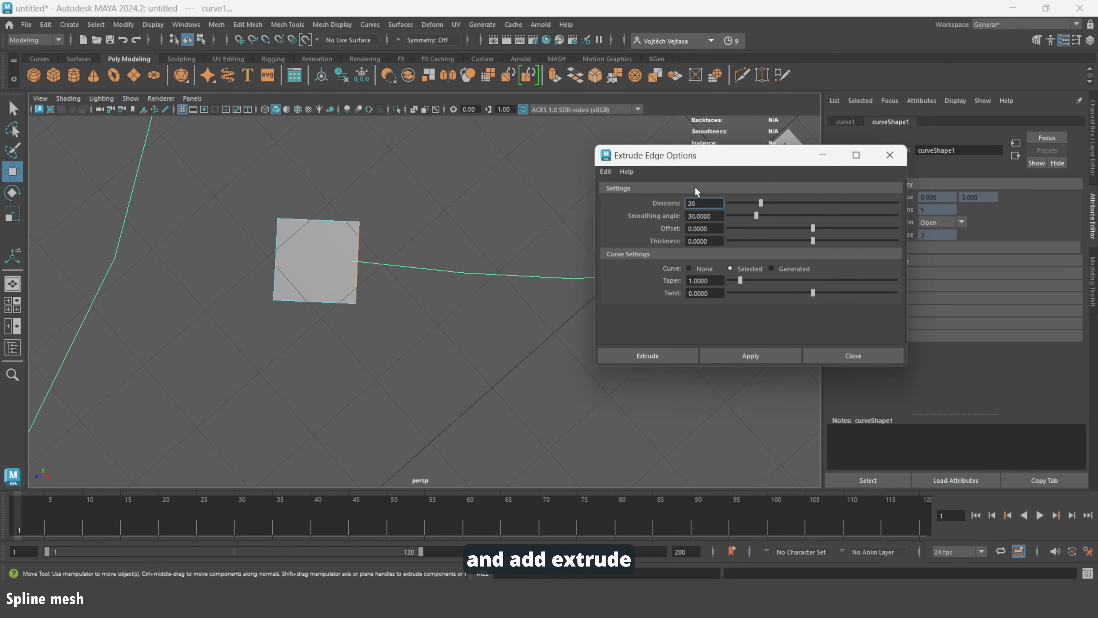
pyautogui.moveTo(755, 203); pyautogui.dragTo(762, 203)
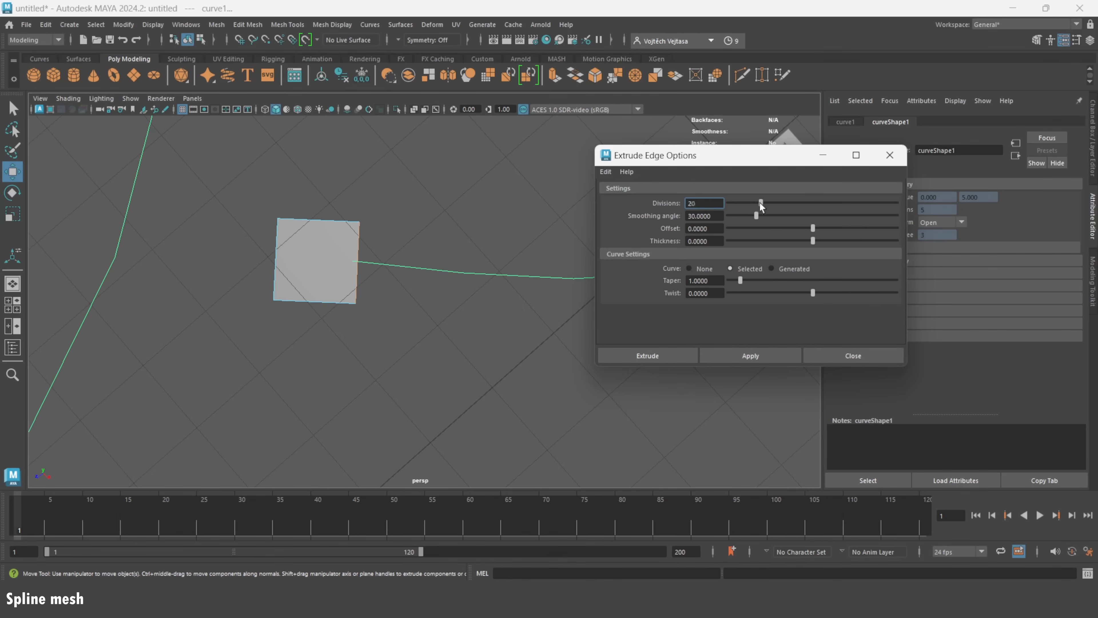
pyautogui.click(757, 357)
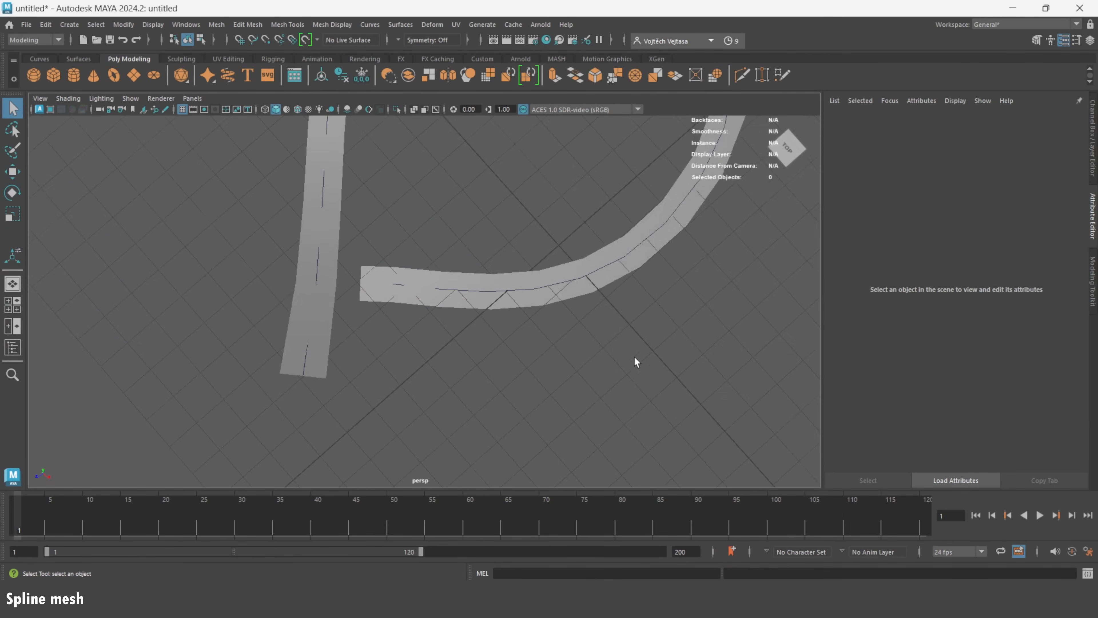
pyautogui.keyDown('alt'); pyautogui.moveTo(635, 359); pyautogui.dragTo(466, 225); pyautogui.keyUp('alt')
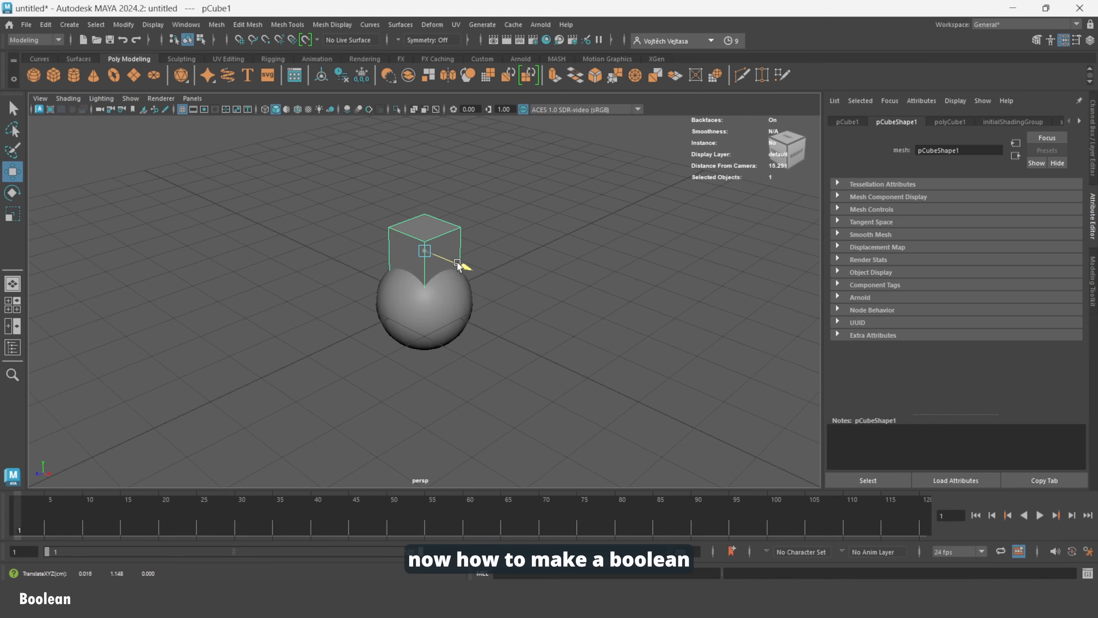
# Move the cube so it overlaps the side of the sphere, and scale it vertically into a tall block.
pyautogui.moveTo(466, 270); pyautogui.dragTo(510, 287)
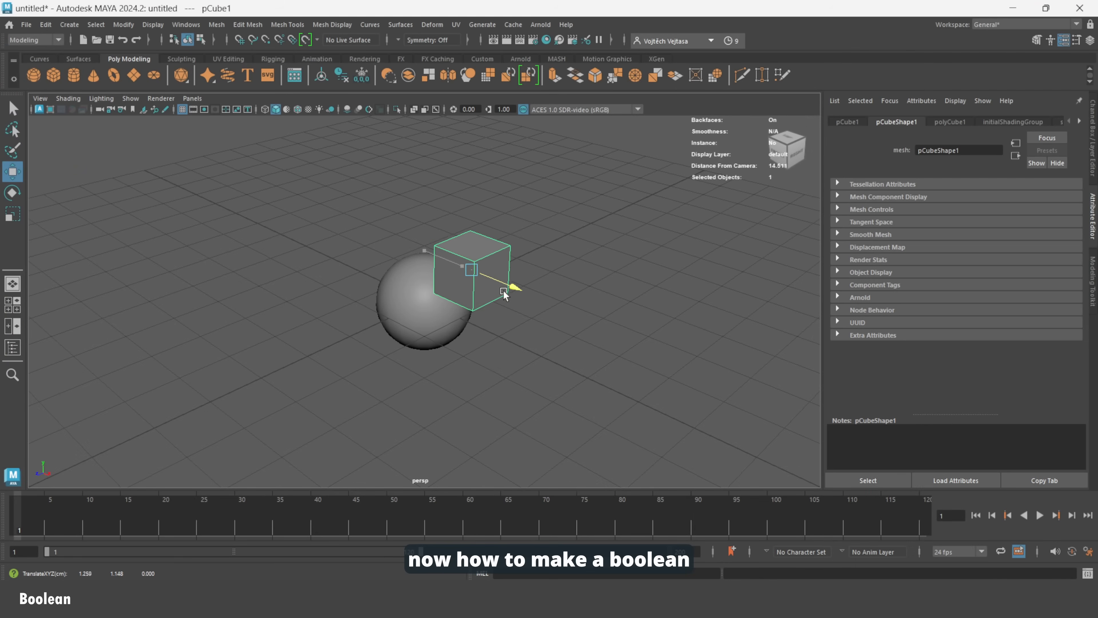
pyautogui.moveTo(470, 250); pyautogui.dragTo(470, 283)
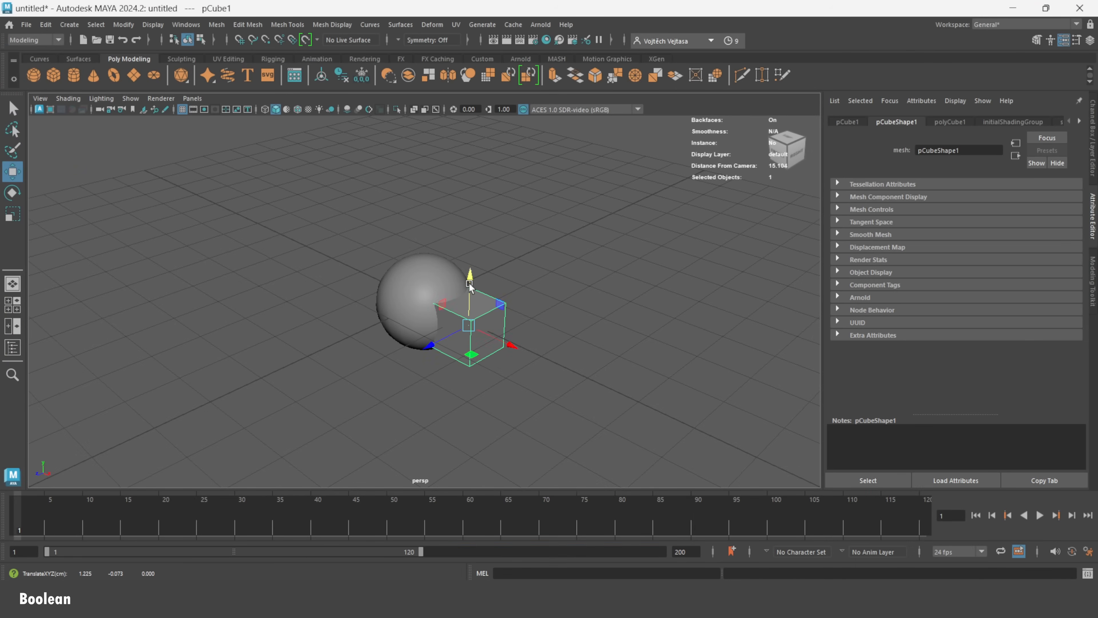
pyautogui.moveTo(500, 337); pyautogui.dragTo(489, 332)
pyautogui.click(12, 215)
pyautogui.moveTo(460, 274); pyautogui.dragTo(467, 184)
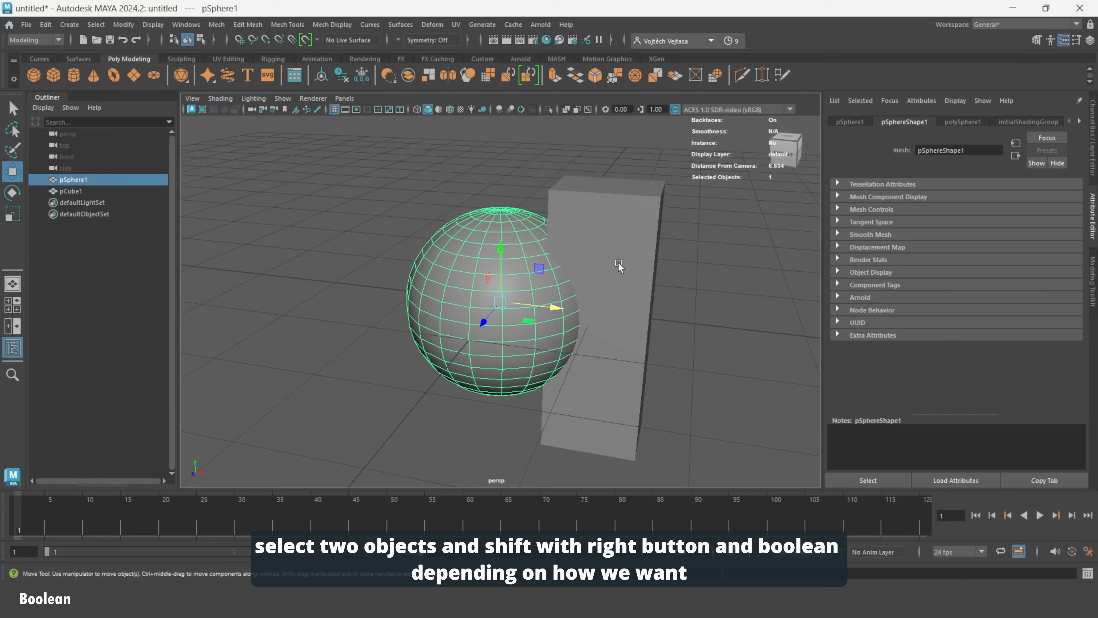
# Subtract the tall block from the sphere with a boolean difference.
pyautogui.keyDown('shift'); pyautogui.click(625, 256); pyautogui.keyUp('shift')
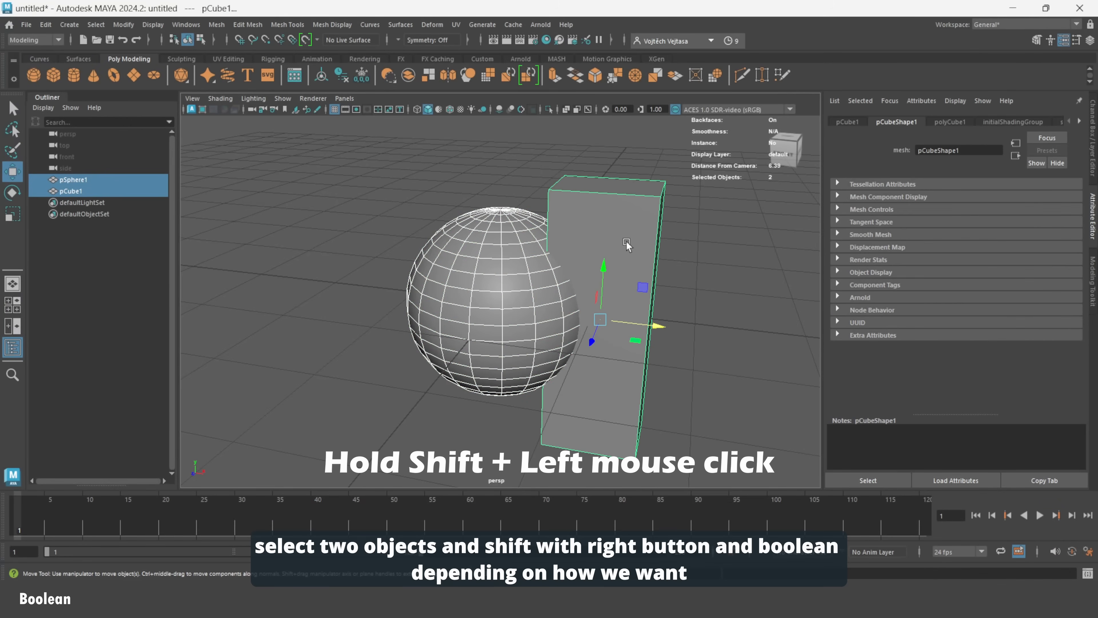
pyautogui.keyDown('shift'); pyautogui.moveTo(627, 245); pyautogui.dragTo(712, 506, button='right'); pyautogui.keyUp('shift')
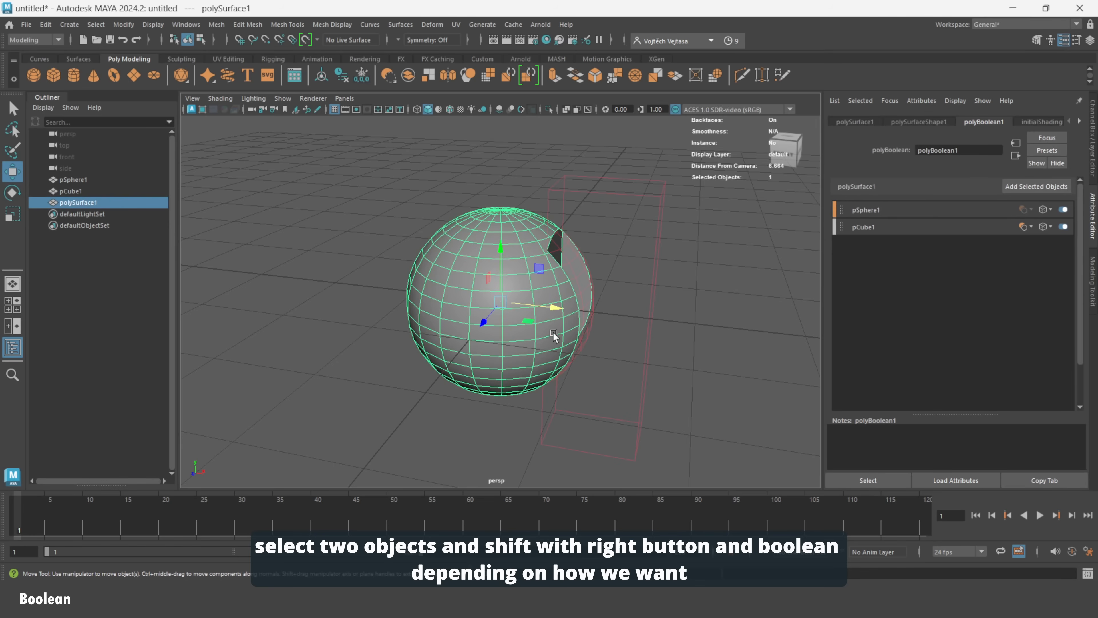
# Clone the cut sphere off to the side and delete the original boolean object with its inputs.
pyautogui.keyDown('shift'); pyautogui.moveTo(546, 308); pyautogui.dragTo(383, 293); pyautogui.keyUp('shift')
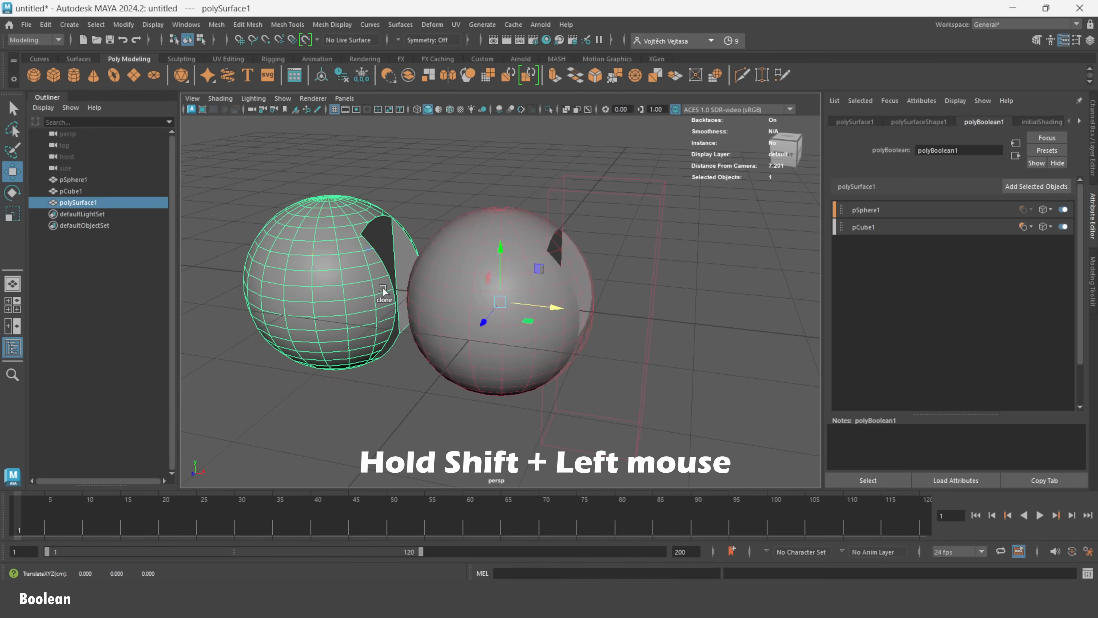
pyautogui.moveTo(698, 371); pyautogui.dragTo(543, 250)
pyautogui.press('Delete')
# Merge the stray vertices along the upper edge of the sphere's cut, and use Multi-Cut on the flat cut face.
pyautogui.scroll(5, 524, 260)
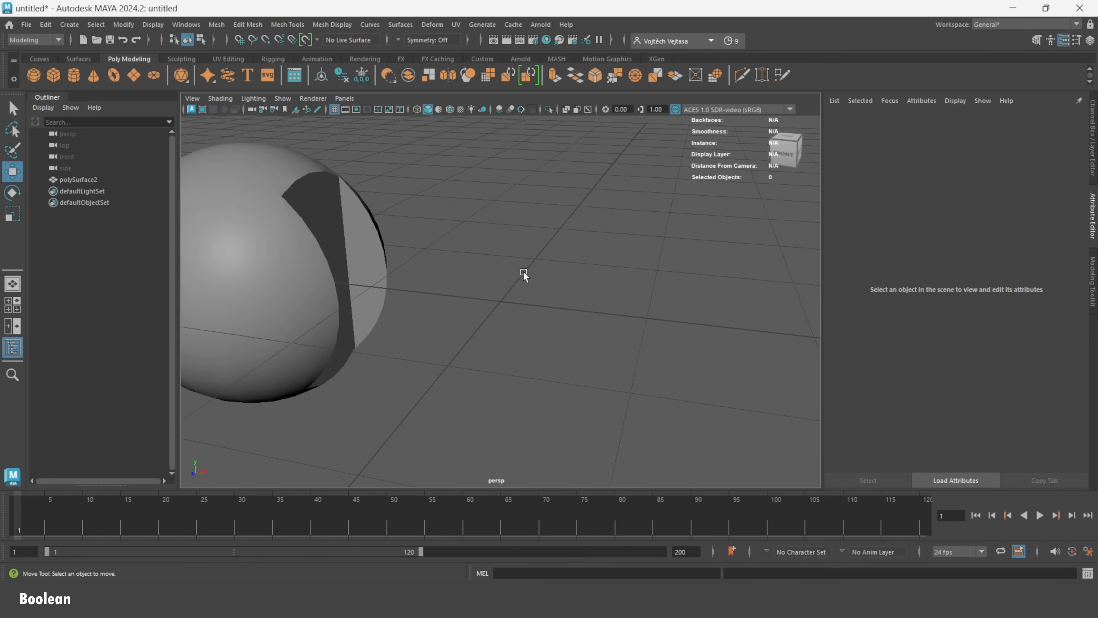
pyautogui.keyDown('alt'); pyautogui.moveTo(538, 305); pyautogui.dragTo(521, 305); pyautogui.keyUp('alt')
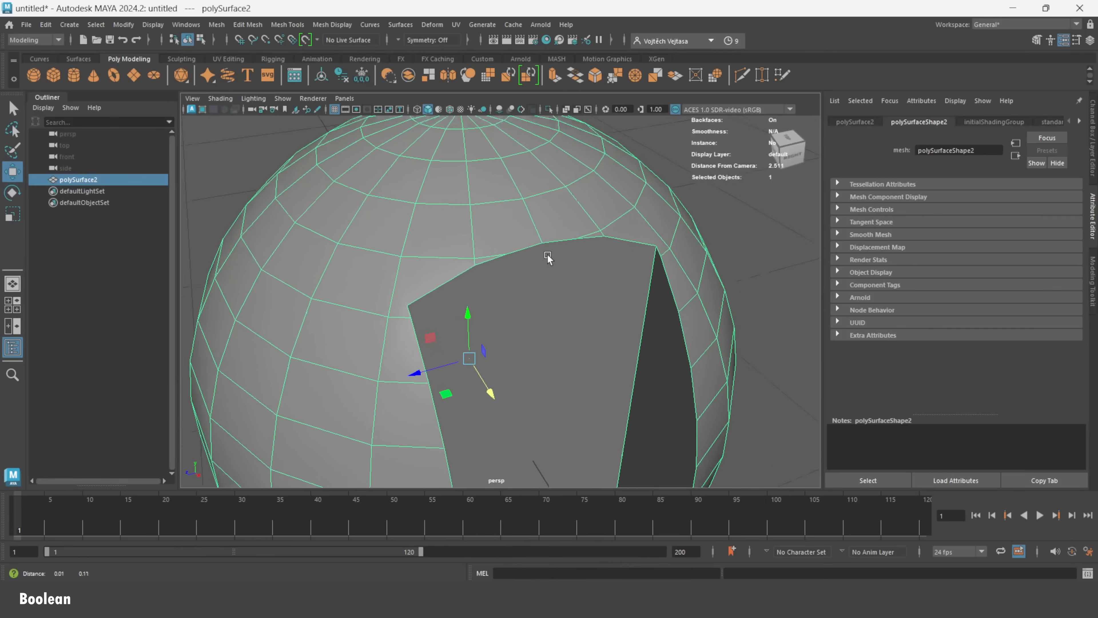
pyautogui.moveTo(558, 240); pyautogui.dragTo(498, 235, button='right')
pyautogui.click(471, 286)
pyautogui.click(537, 268)
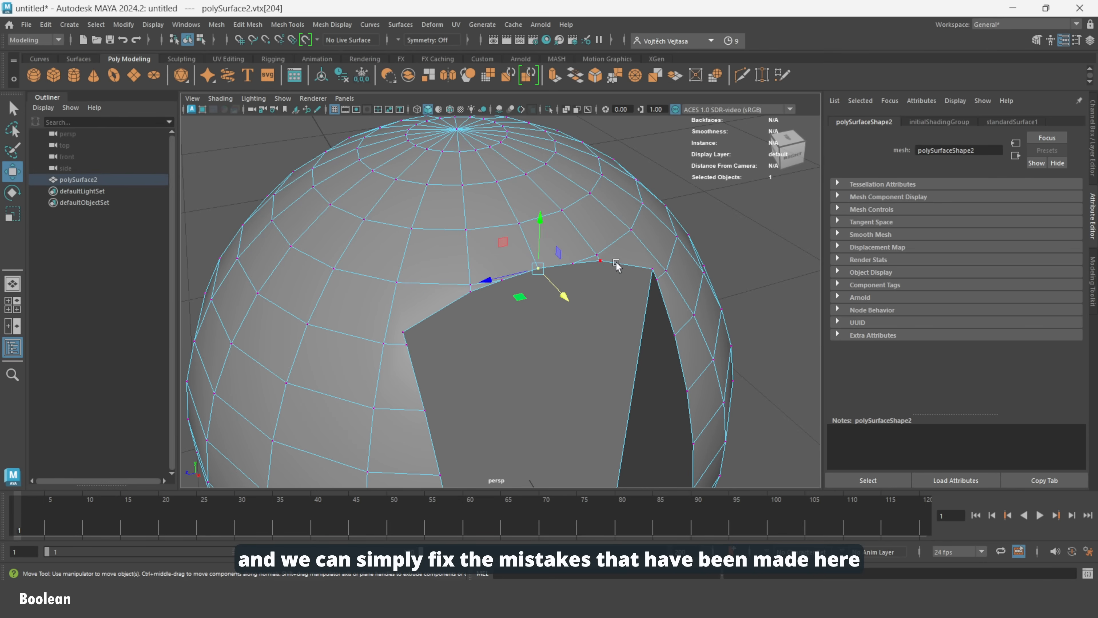
pyautogui.scroll(2, 613, 265)
pyautogui.click(616, 246)
pyautogui.keyDown('shift'); pyautogui.click(620, 252); pyautogui.keyUp('shift')
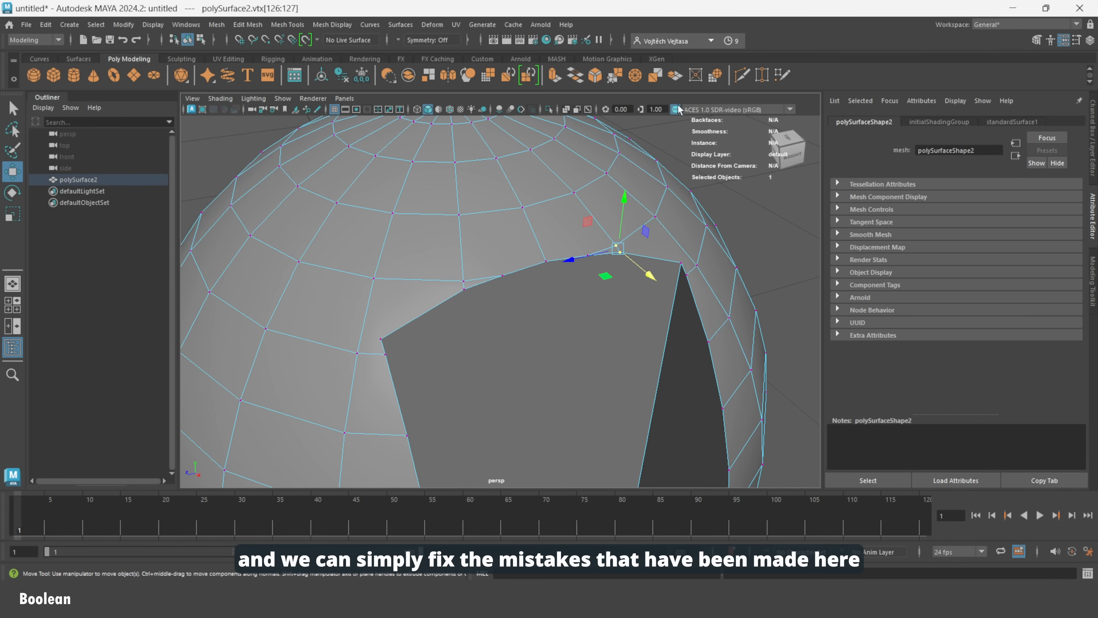
pyautogui.click(638, 79)
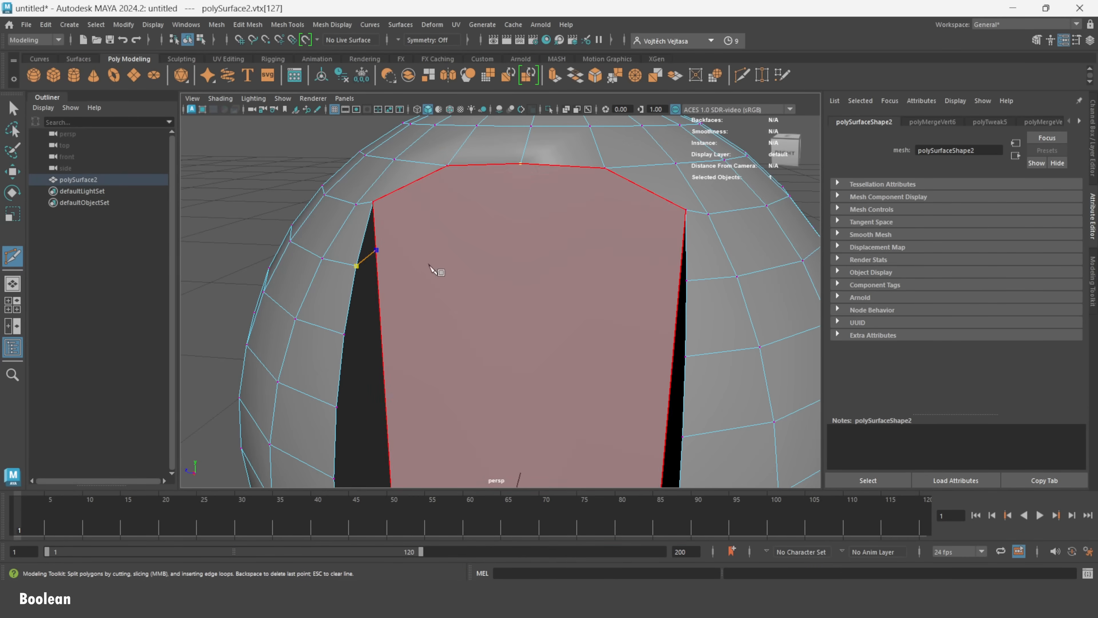
pyautogui.keyDown('alt'); pyautogui.moveTo(482, 279); pyautogui.dragTo(536, 272); pyautogui.keyUp('alt')
pyautogui.click(544, 269)
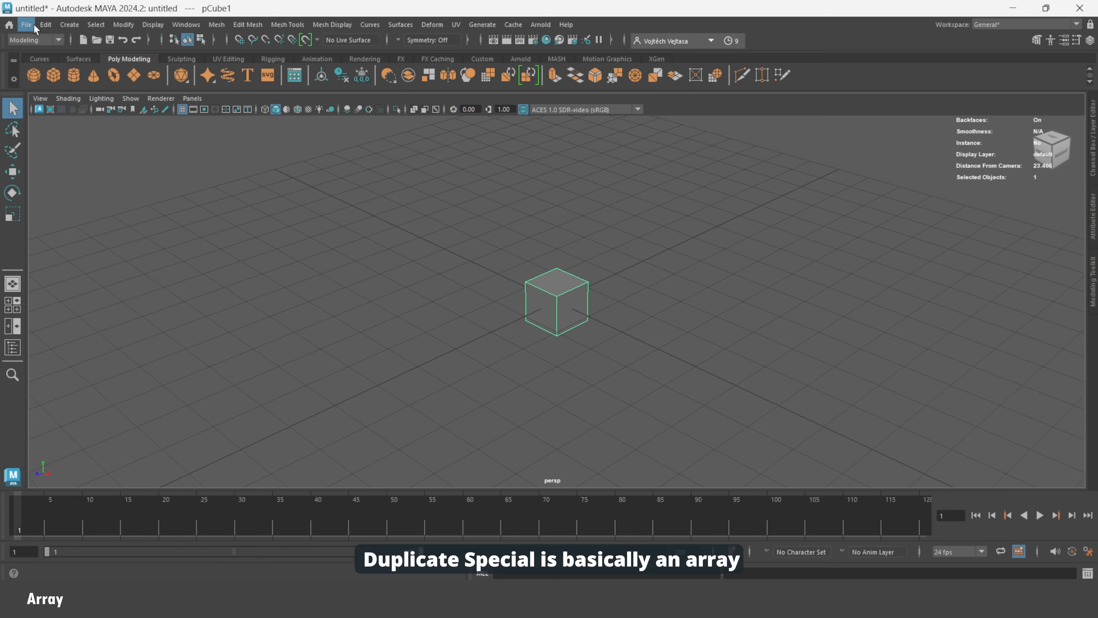
# Array the cube using Duplicate Special with a translate X of 2 and 10 copies.
pyautogui.click(46, 25)
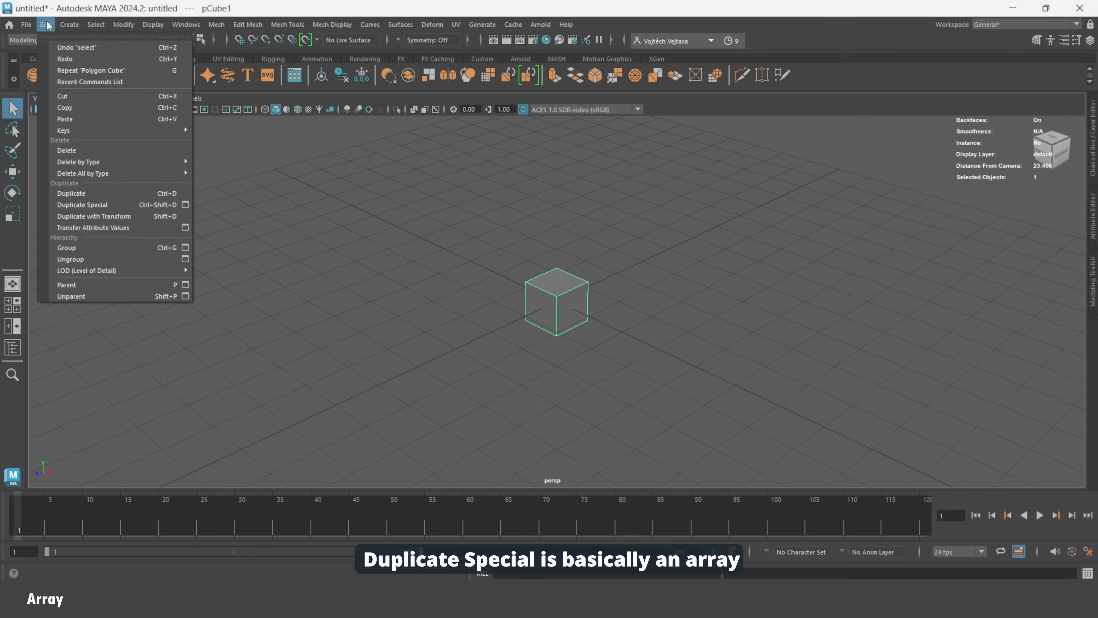
pyautogui.click(186, 204)
pyautogui.click(212, 264)
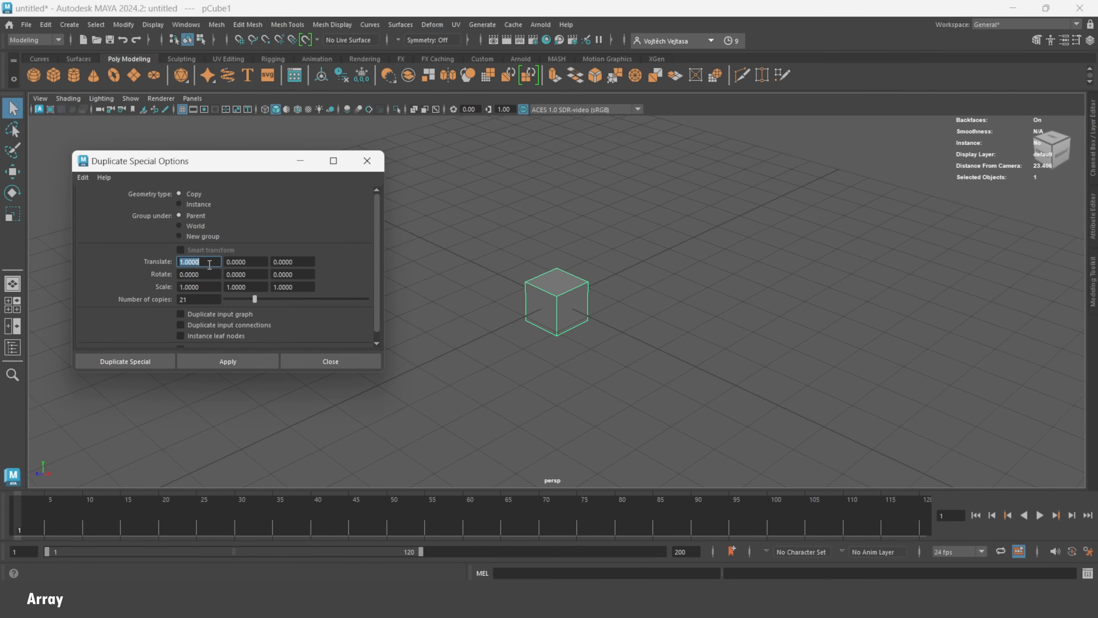
pyautogui.write('2')
pyautogui.press('Return')
pyautogui.click(225, 299)
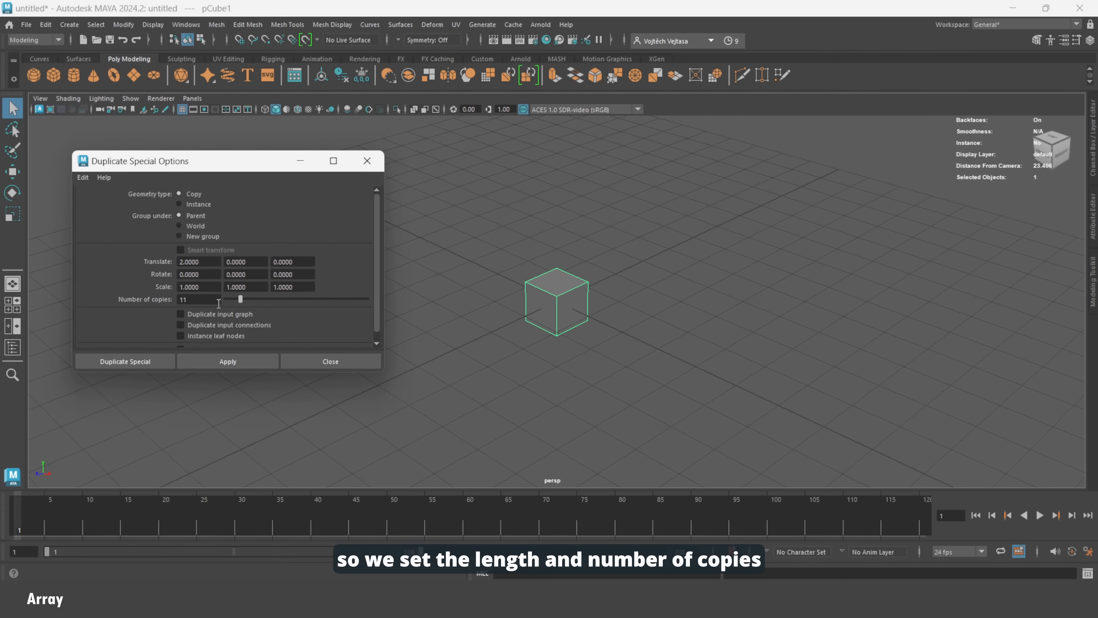
pyautogui.click(216, 300)
pyautogui.press('Return')
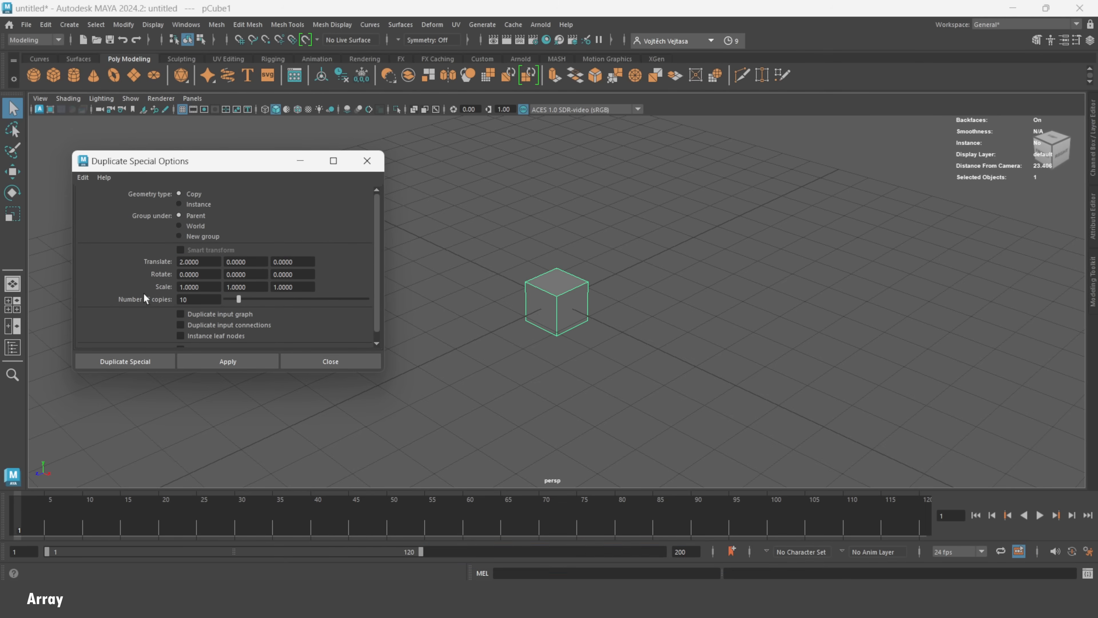
pyautogui.click(253, 360)
pyautogui.scroll(-1, 251, 254)
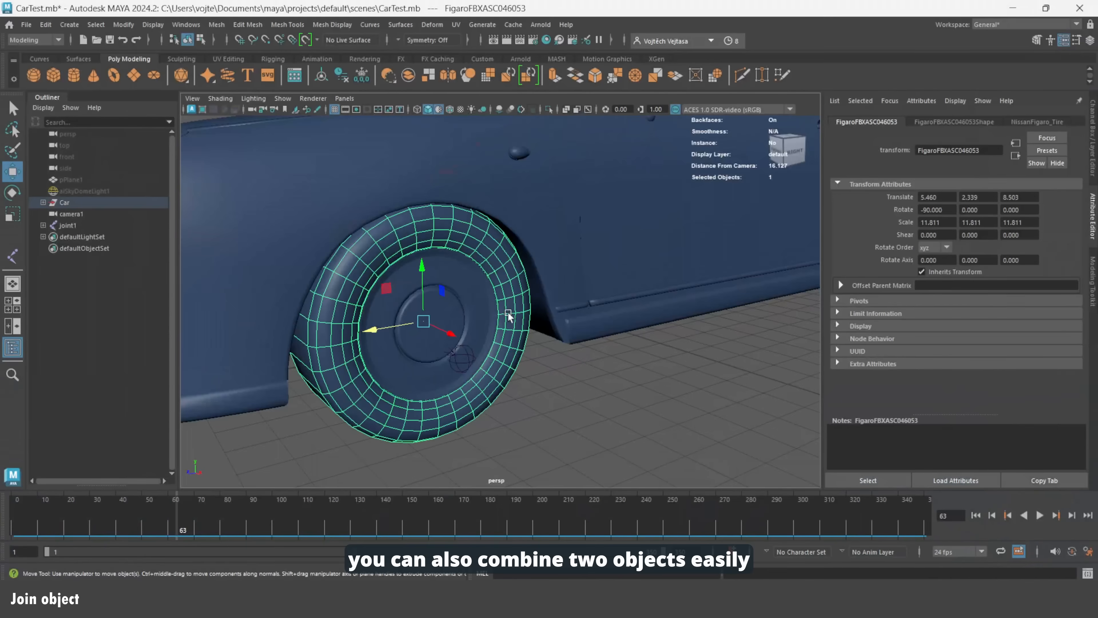
# Combine the car's front tire and its wheel disc into one mesh.
pyautogui.keyDown('shift'); pyautogui.click(484, 309); pyautogui.keyUp('shift')
pyautogui.keyDown('shift'); pyautogui.moveTo(478, 295); pyautogui.dragTo(564, 492, button='right'); pyautogui.keyUp('shift')
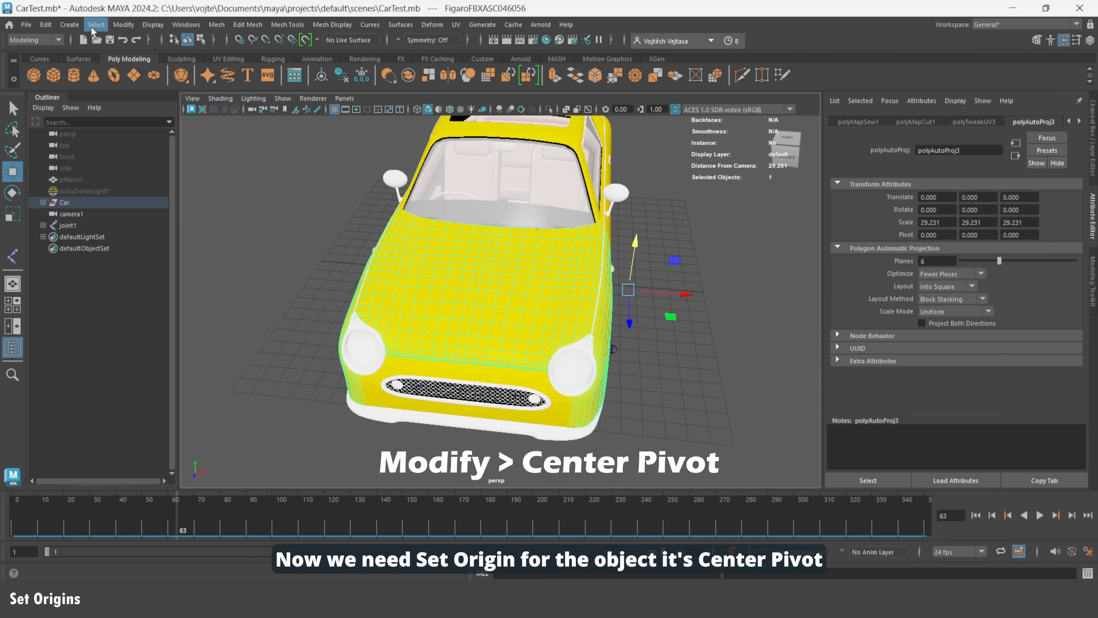
# Center the pivot of the car's selected front body panel.
pyautogui.click(130, 26)
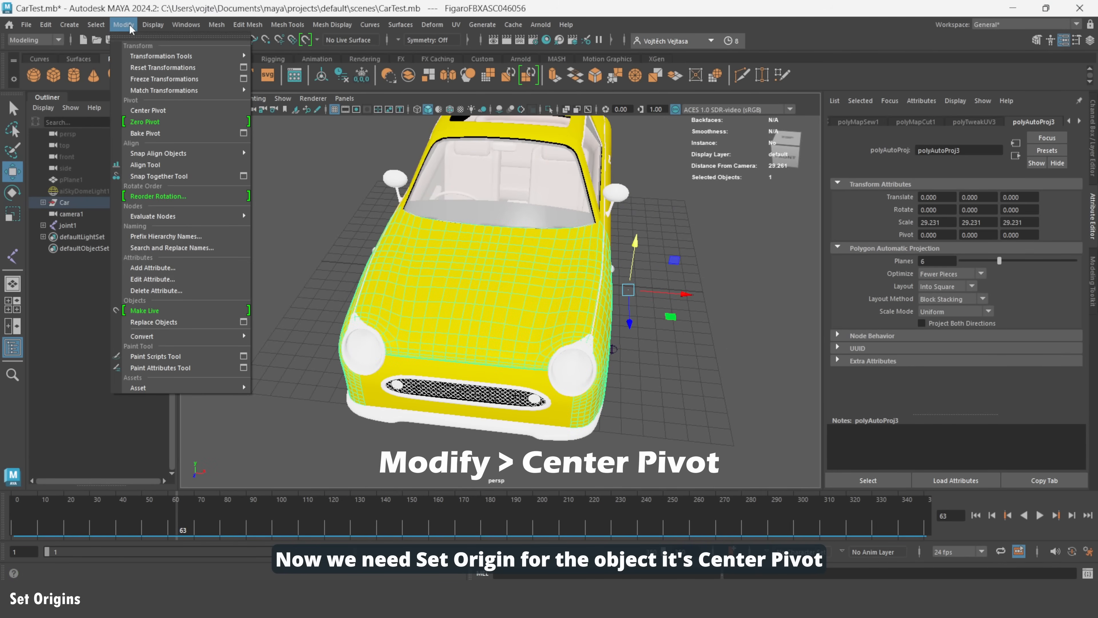
pyautogui.click(146, 111)
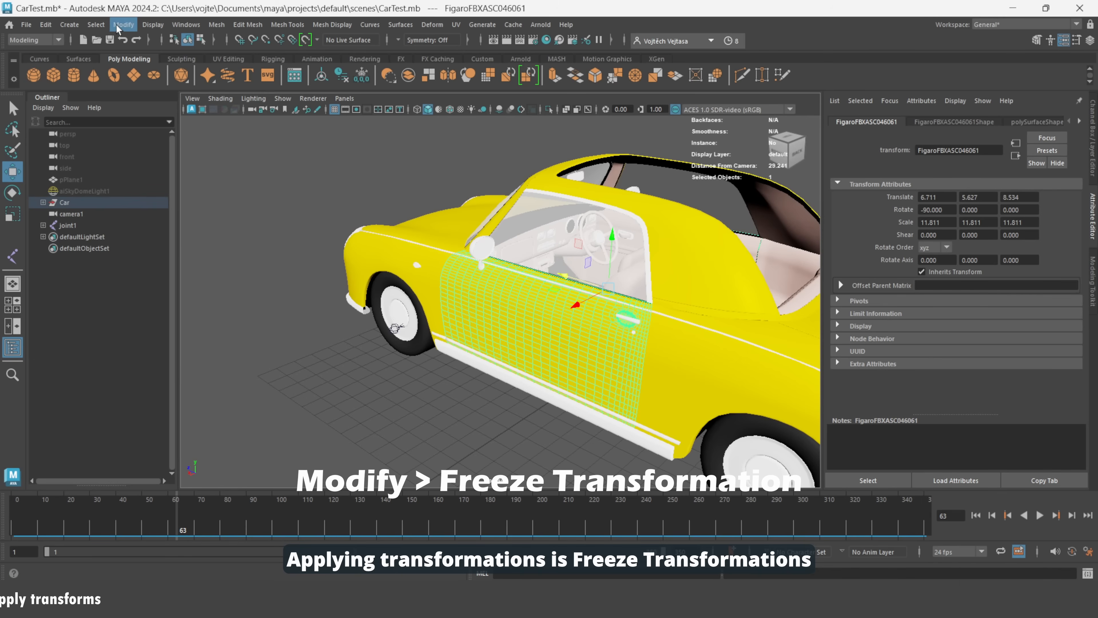
# Freeze the transformations of the car's selected door.
pyautogui.click(117, 27)
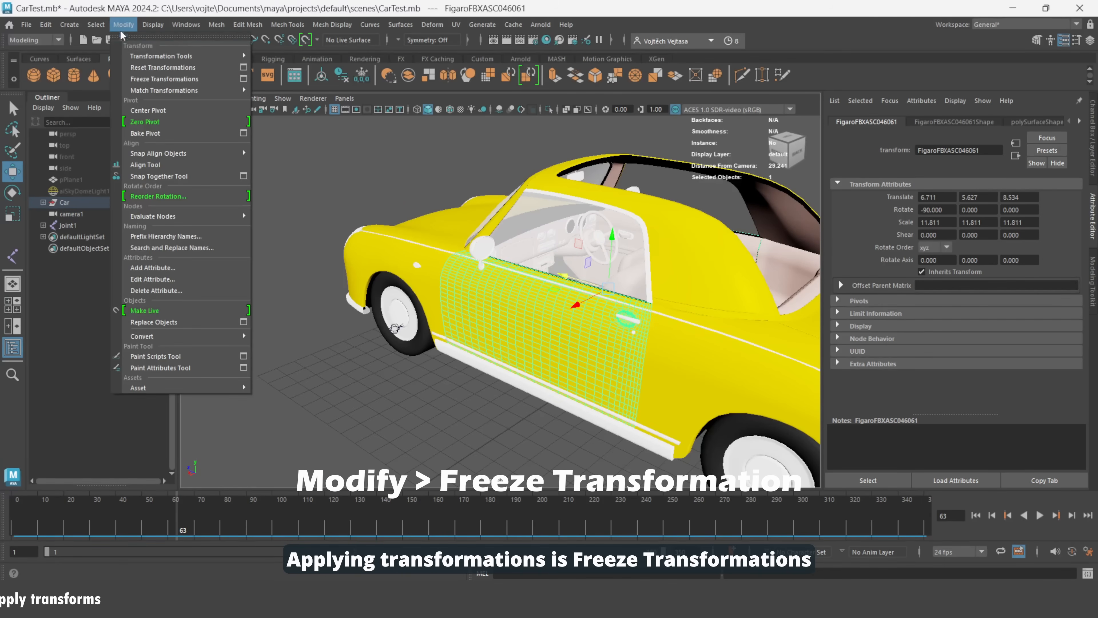
pyautogui.click(137, 76)
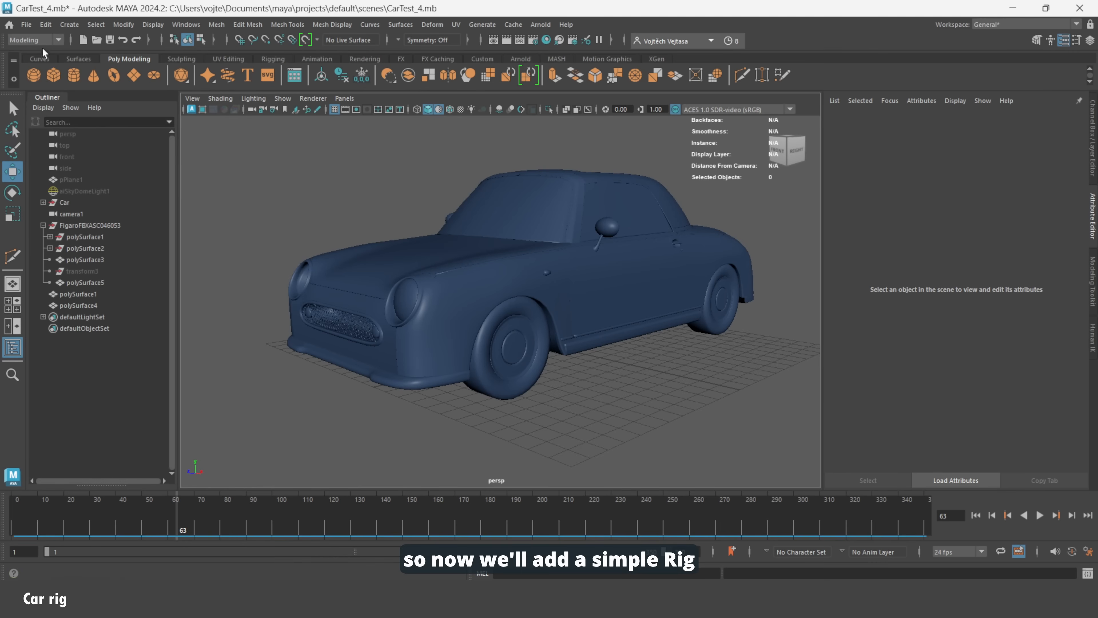
# Switch to the Rigging menu set and create a NURBS circle curve.
pyautogui.click(34, 41)
pyautogui.click(31, 64)
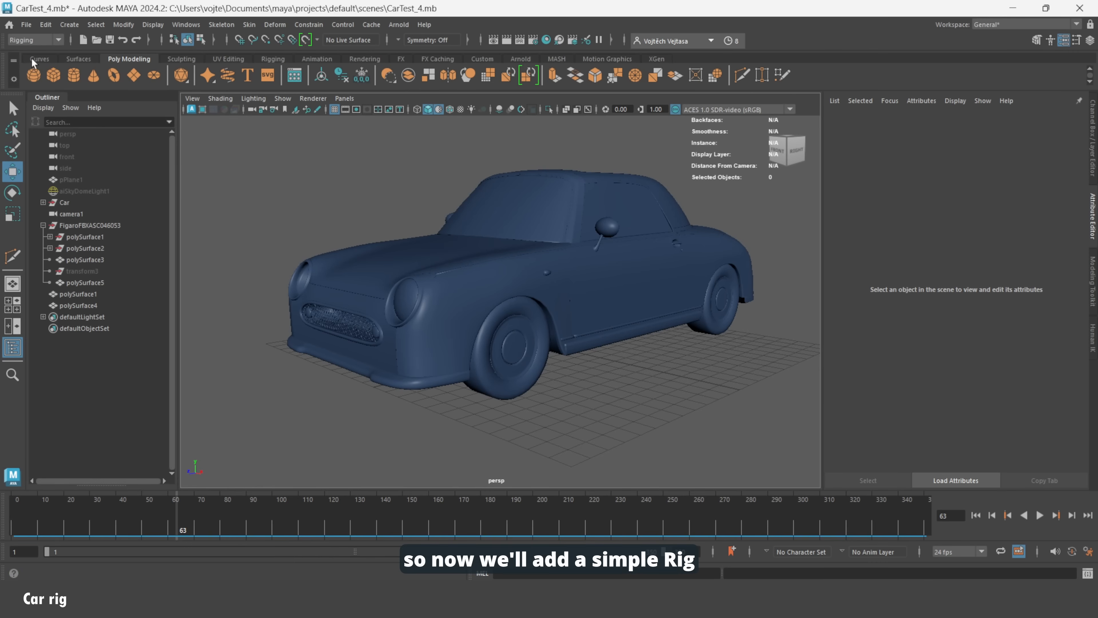
pyautogui.click(33, 75)
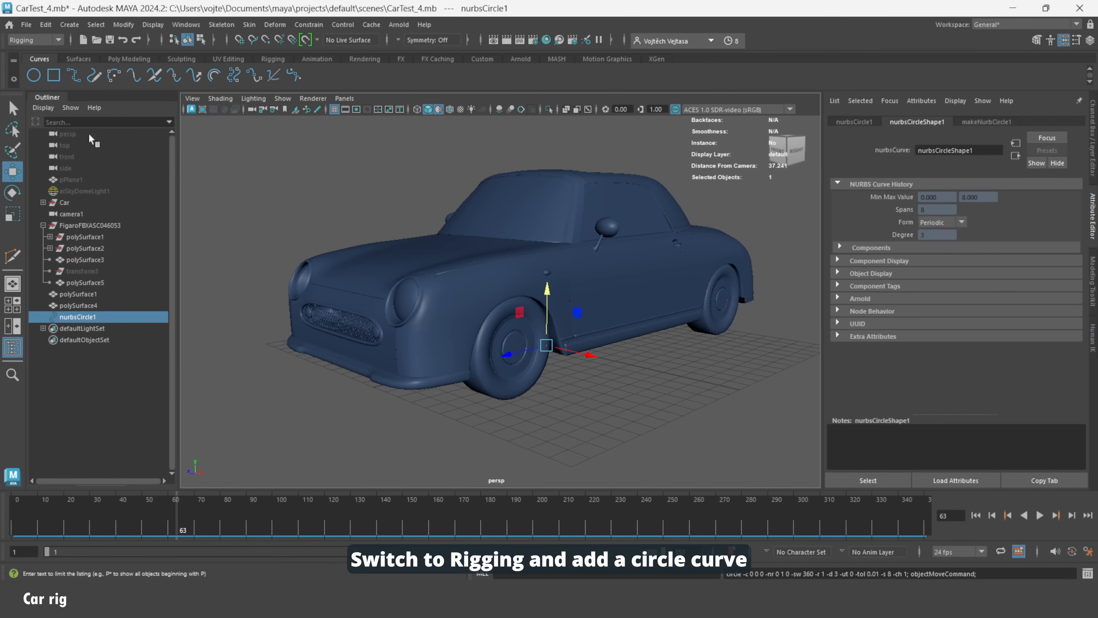
# Move the circle beside the car's front wheel, at about X 7.718 and Z 8.381, and rotate it 90 degrees around Z.
pyautogui.moveTo(592, 355); pyautogui.dragTo(706, 382)
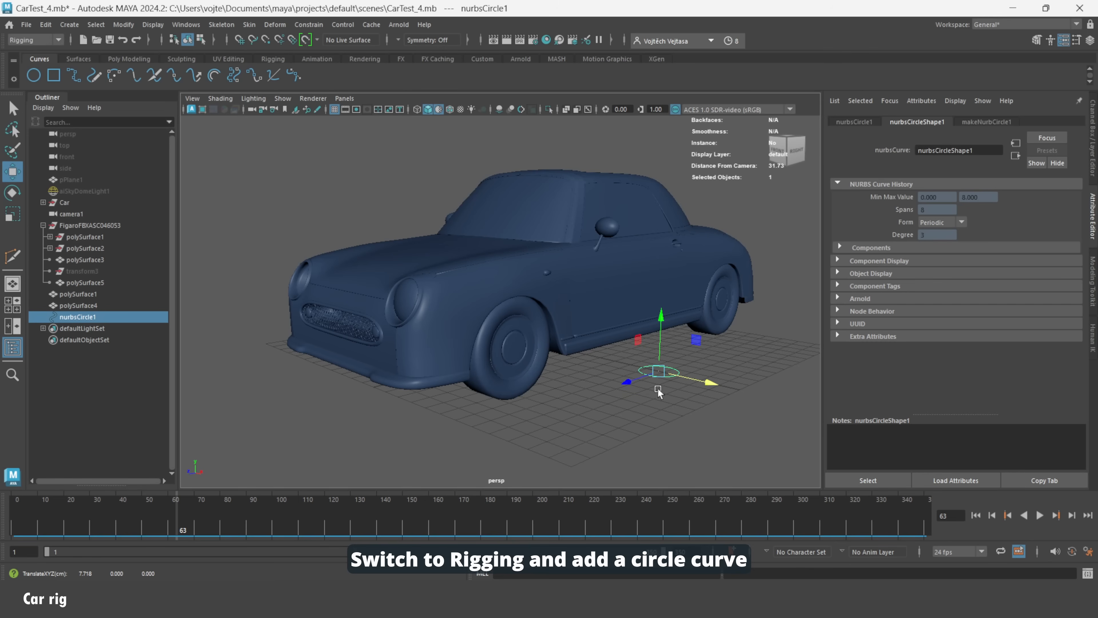
pyautogui.moveTo(620, 382); pyautogui.dragTo(508, 418)
pyautogui.click(13, 194)
pyautogui.moveTo(568, 387); pyautogui.dragTo(751, 354)
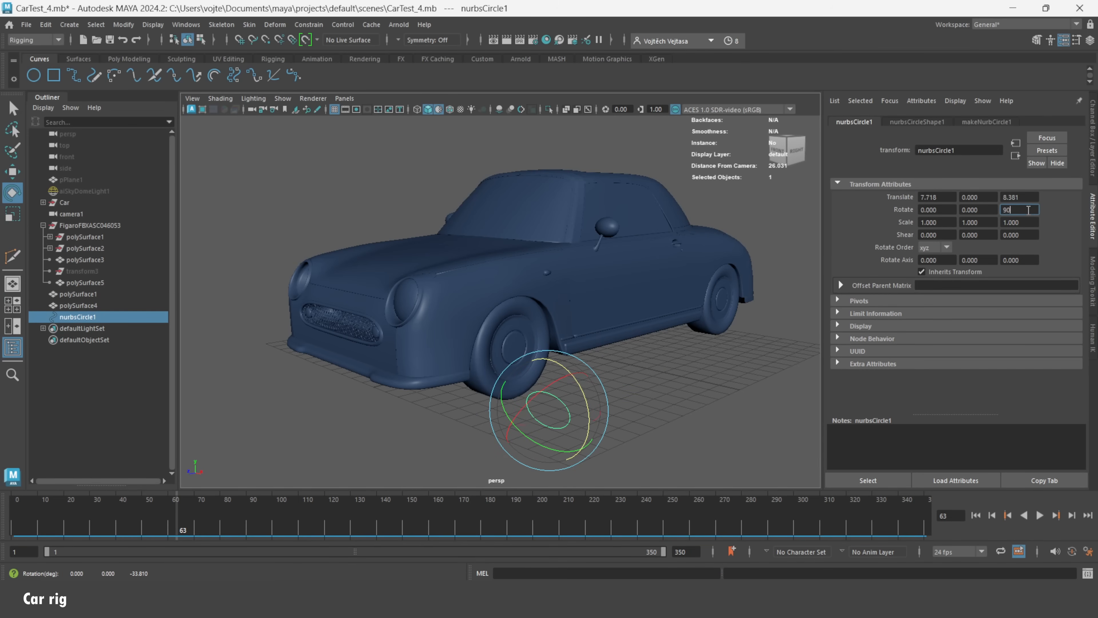
pyautogui.press('Return')
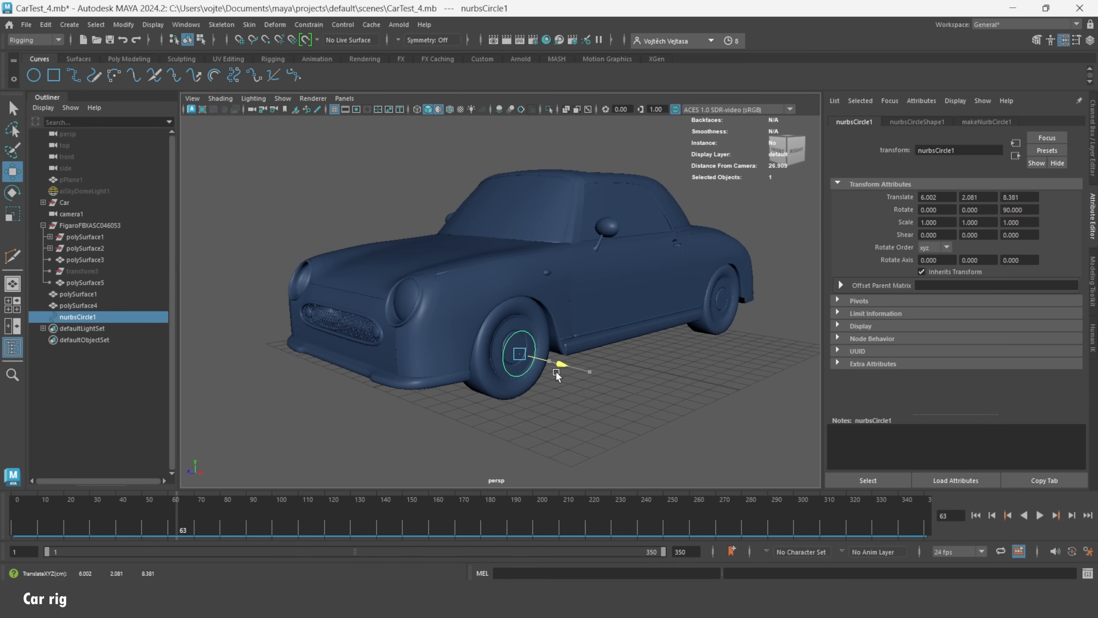
# Display the wireframe over the shading, snap the circle to the front wheel's hub centre, and enlarge it to about 2.39 around the tyre.
pyautogui.moveTo(556, 373); pyautogui.dragTo(553, 373)
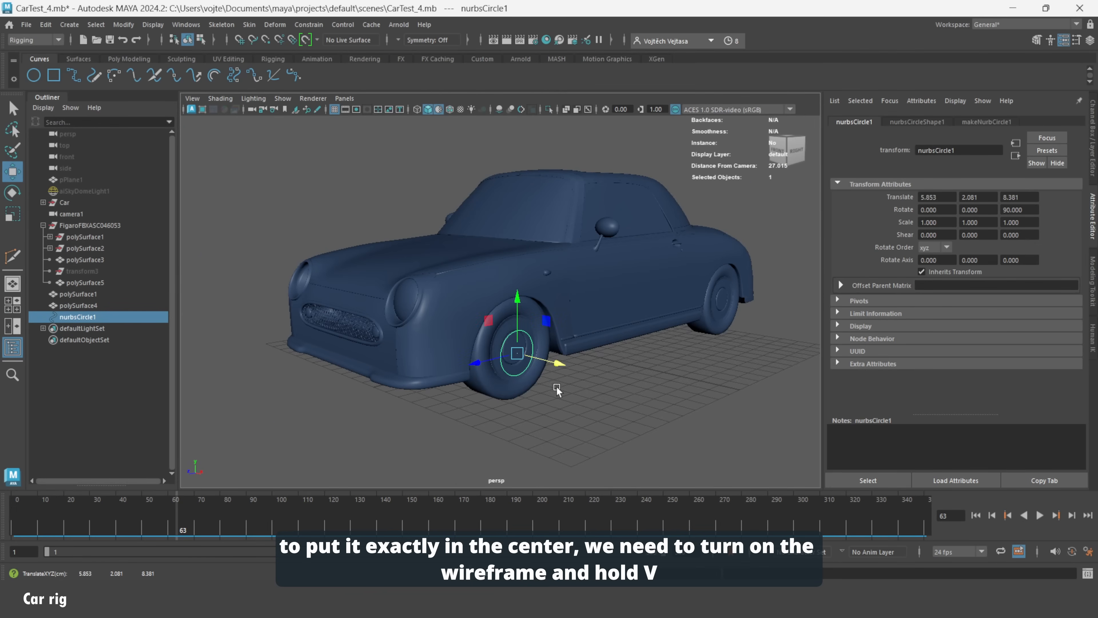
pyautogui.scroll(6, 557, 389)
pyautogui.click(450, 109)
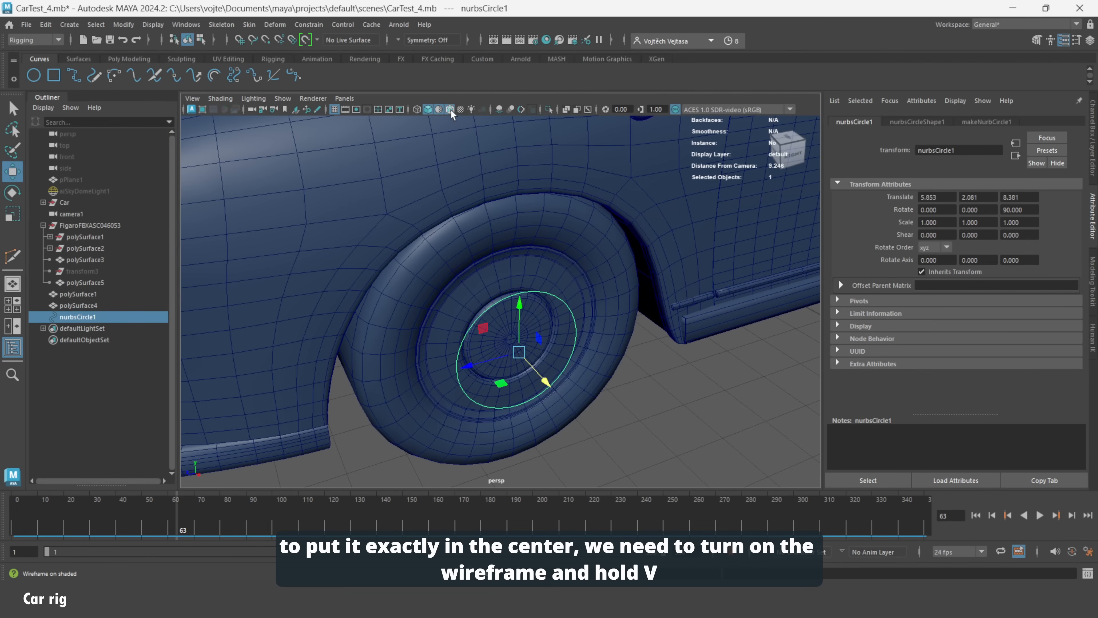
pyautogui.scroll(2, 602, 282)
pyautogui.scroll(2, 600, 258)
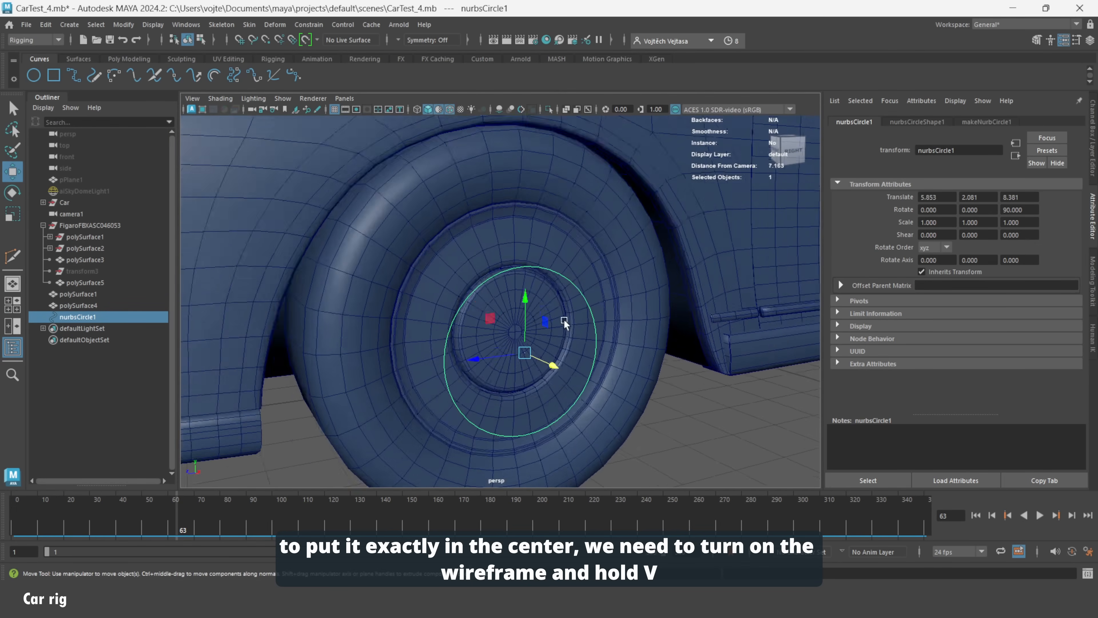
pyautogui.scroll(2, 565, 322)
pyautogui.press('v')
pyautogui.moveTo(532, 333); pyautogui.dragTo(531, 317)
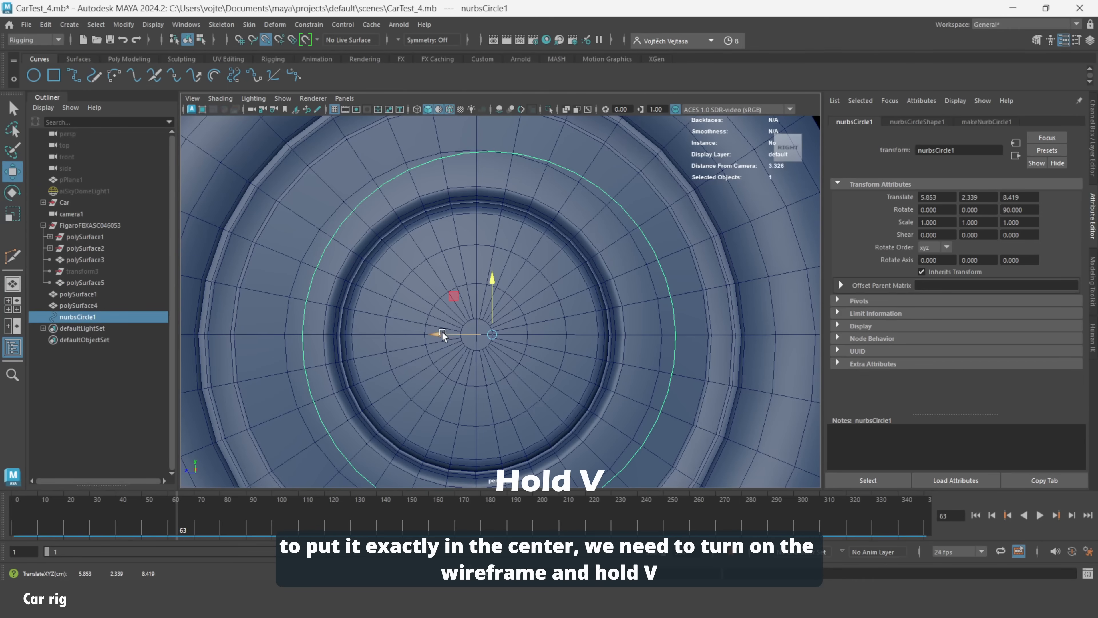
pyautogui.moveTo(442, 332); pyautogui.dragTo(477, 393)
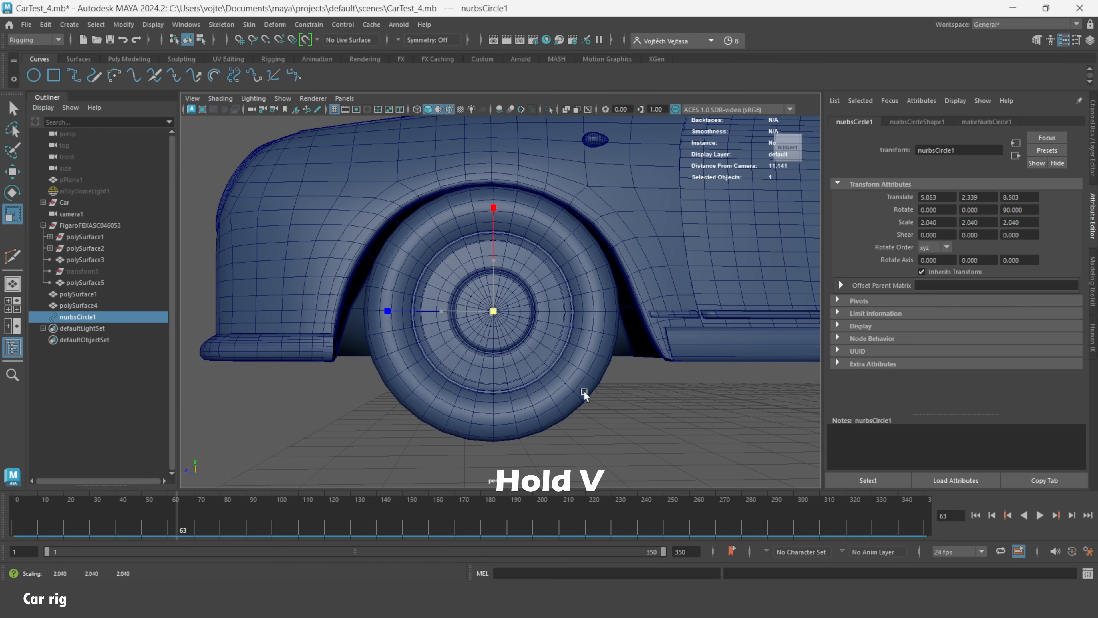
pyautogui.moveTo(583, 393); pyautogui.dragTo(602, 404, button='middle')
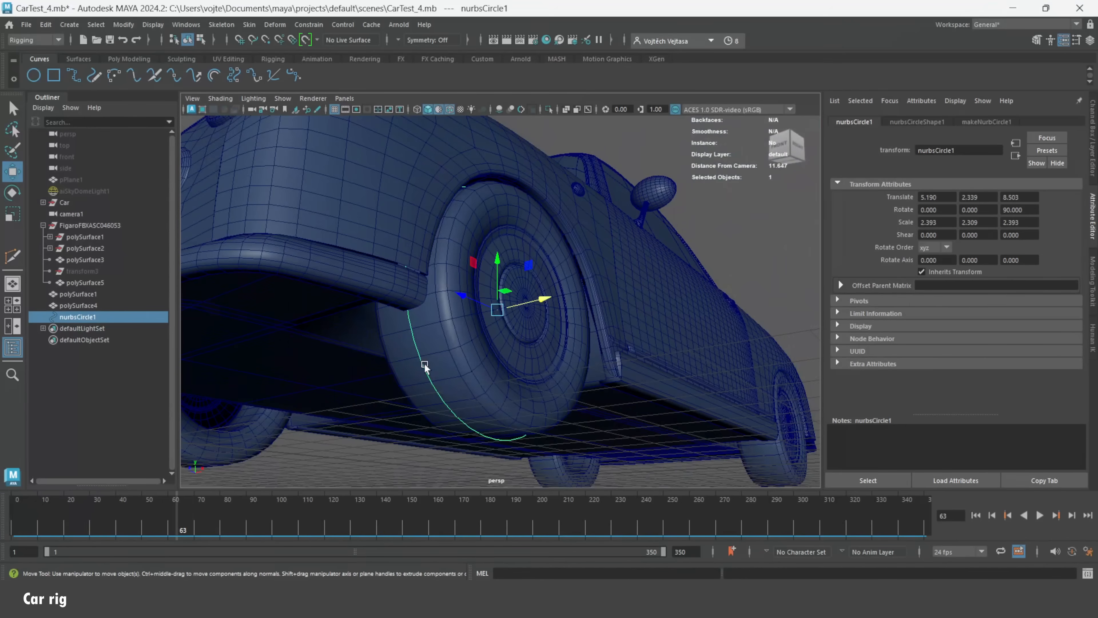
# Parent-constrain the front wheel to the circle and rotate the circle to test the control.
pyautogui.keyDown('shift'); pyautogui.click(490, 367); pyautogui.keyUp('shift')
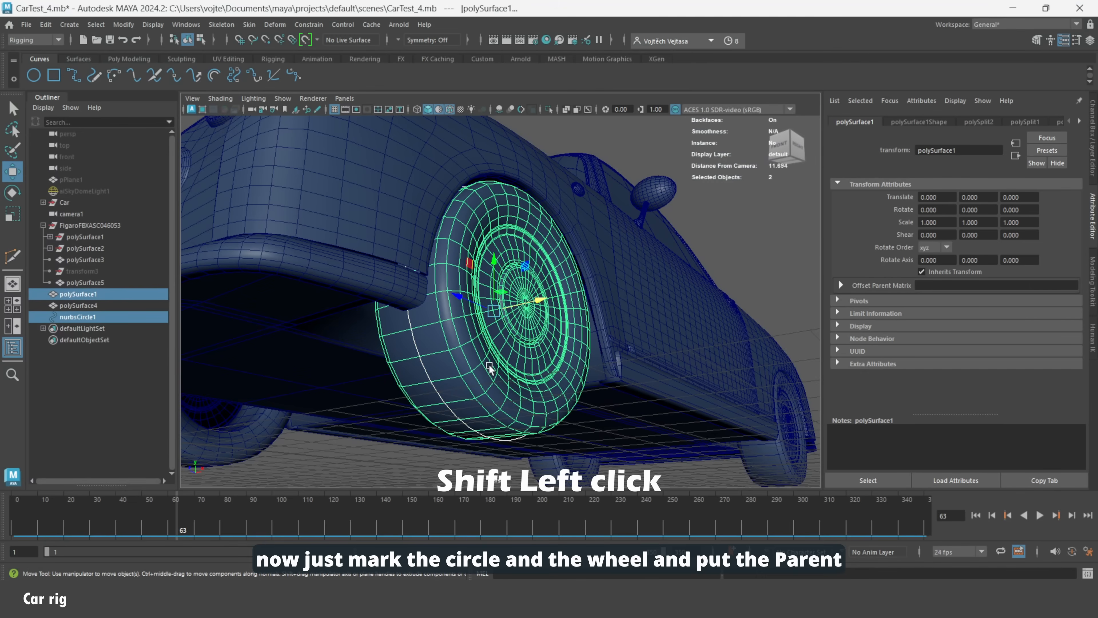
pyautogui.click(321, 26)
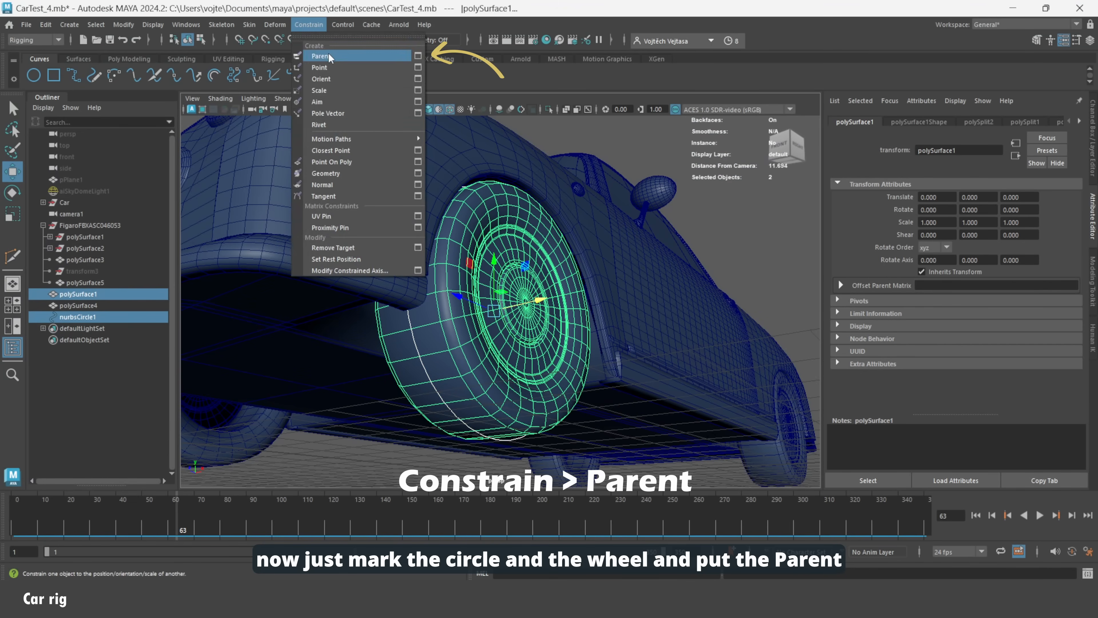
pyautogui.click(316, 43)
pyautogui.click(416, 349)
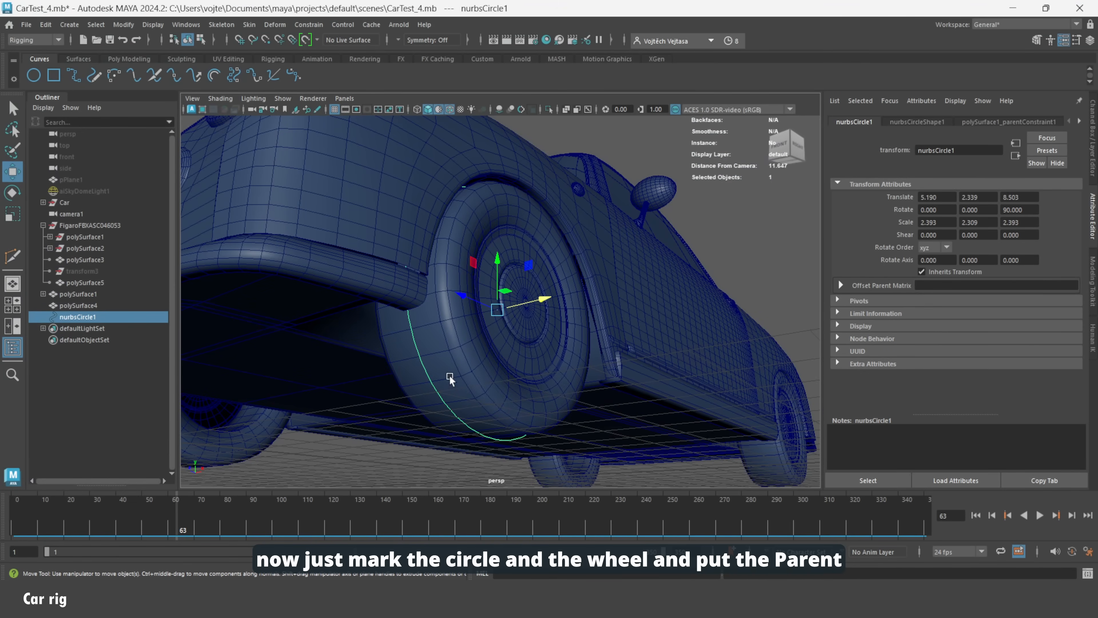
pyautogui.press('e')
pyautogui.moveTo(520, 294); pyautogui.dragTo(471, 342)
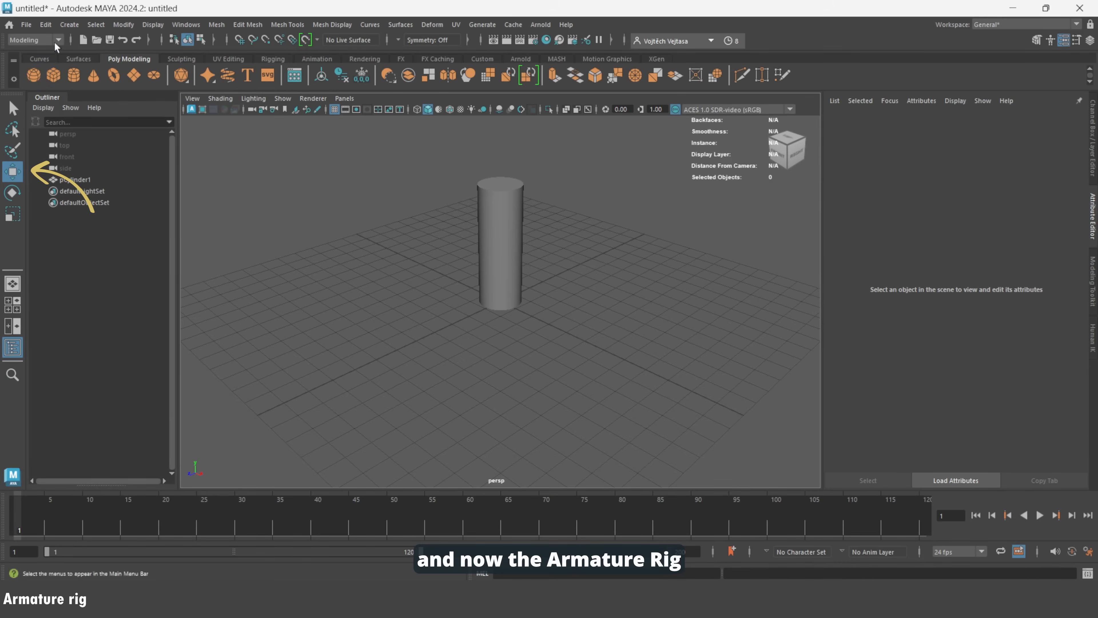
# Switch to the Rigging menu set and show the cylinder from the left view in wireframe.
pyautogui.click(57, 40)
pyautogui.click(49, 63)
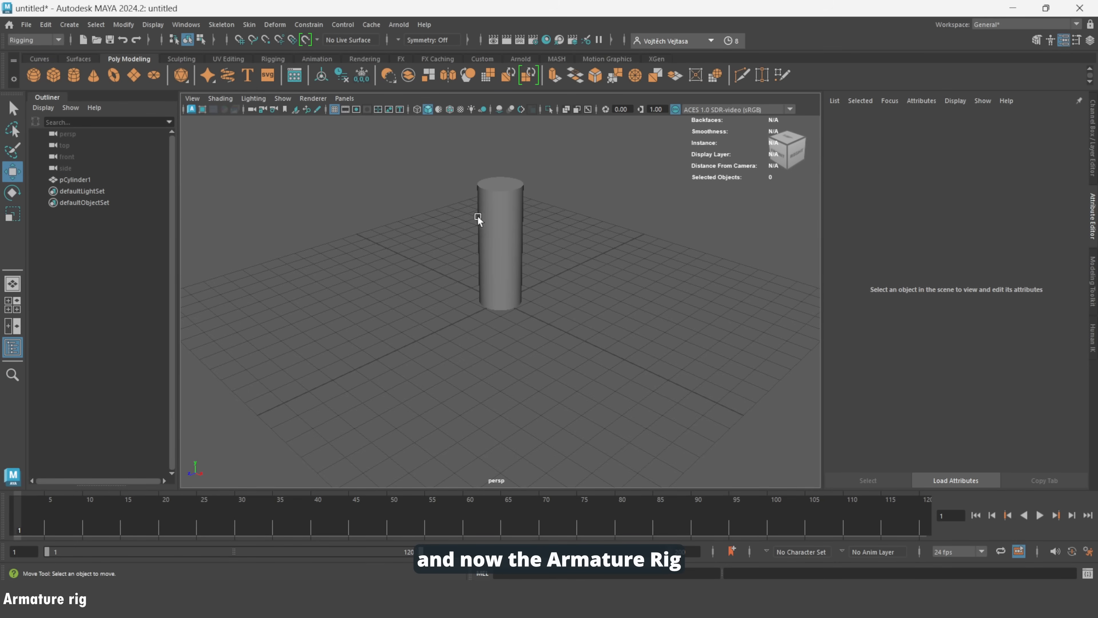
pyautogui.press('space')
pyautogui.moveTo(436, 208); pyautogui.dragTo(406, 203)
pyautogui.scroll(3, 583, 253)
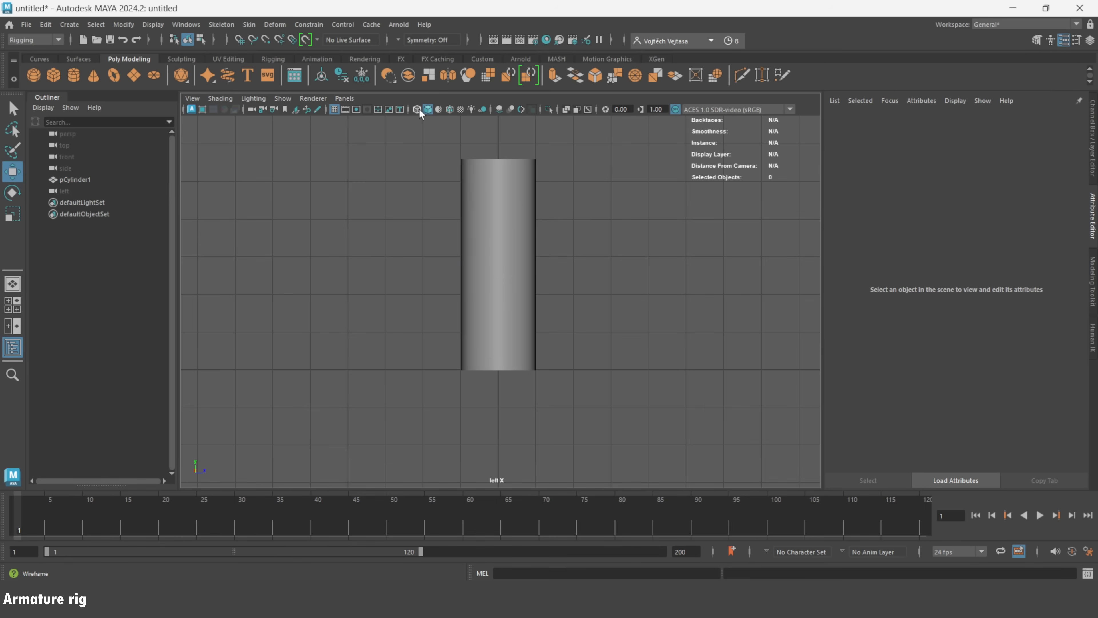
pyautogui.click(418, 110)
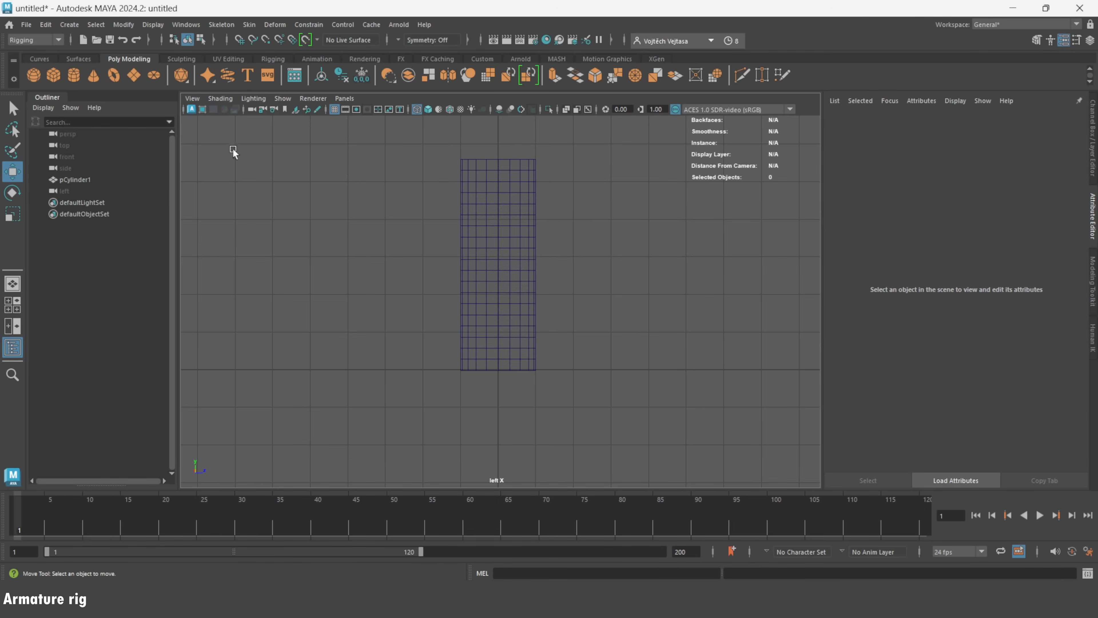
# Create a vertical chain of four grid-snapped joints beside the cylinder at Z 2, spaced 2 units apart from the ground up.
pyautogui.click(222, 25)
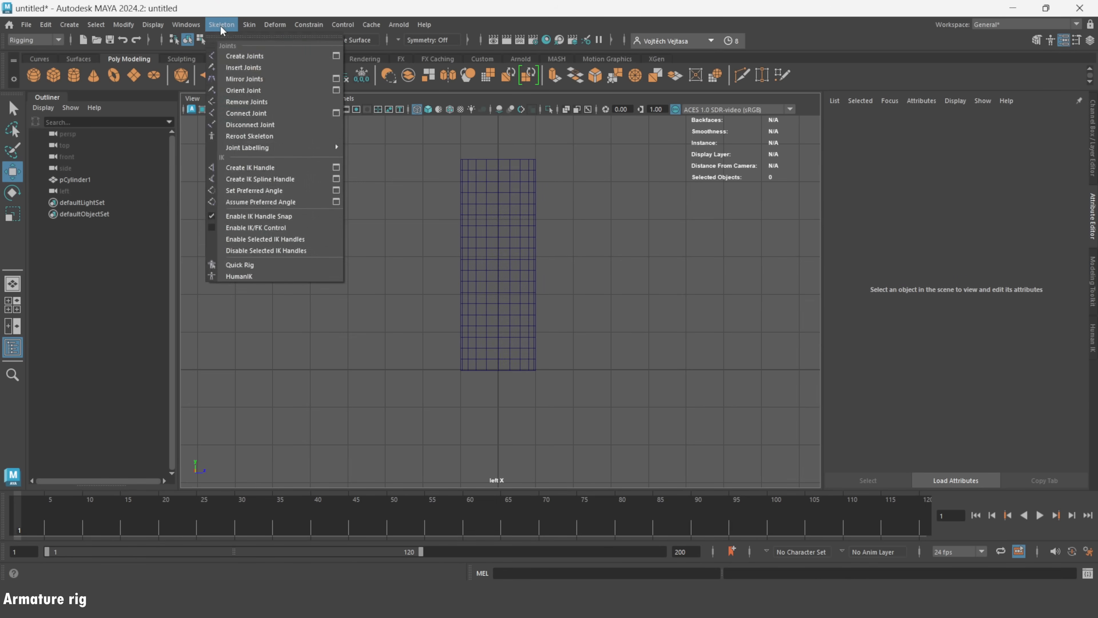
pyautogui.click(234, 57)
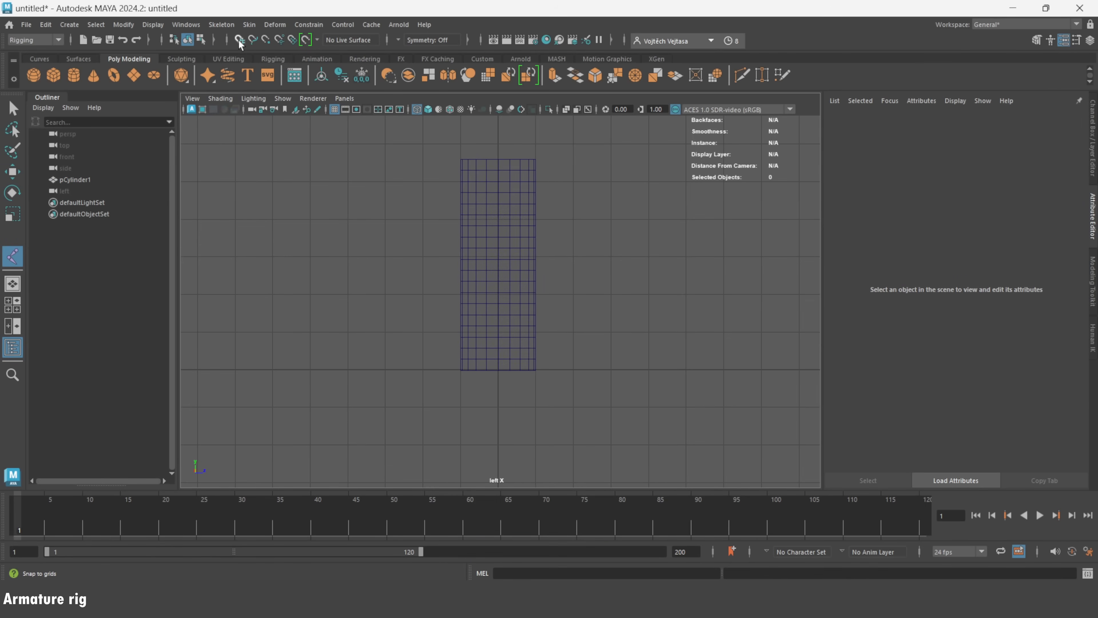
pyautogui.click(573, 369)
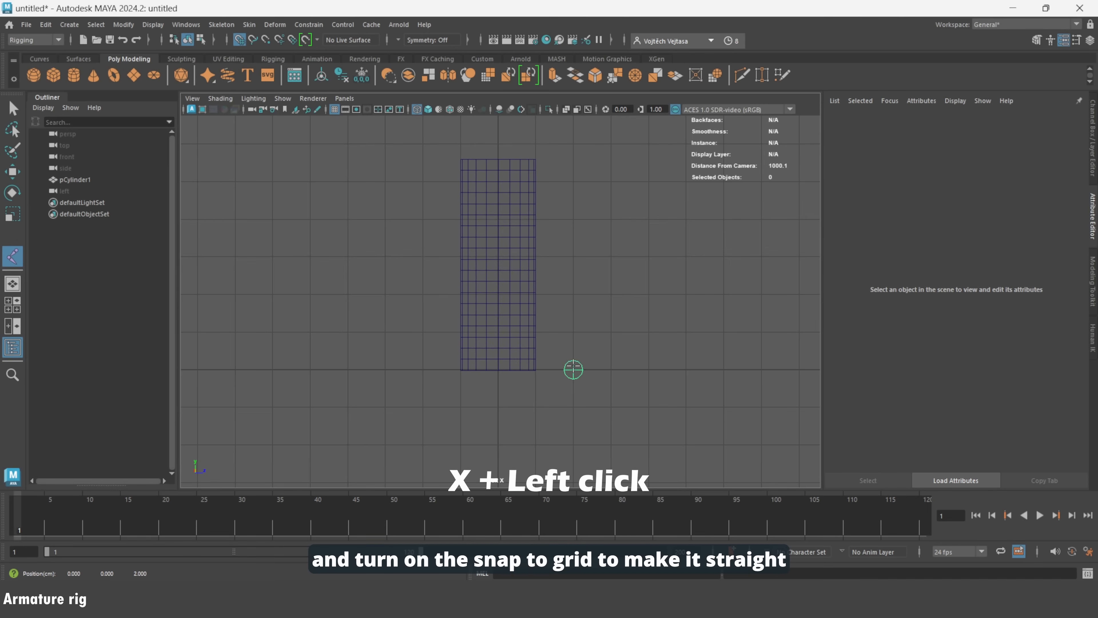
pyautogui.moveTo(574, 331); pyautogui.dragTo(573, 369)
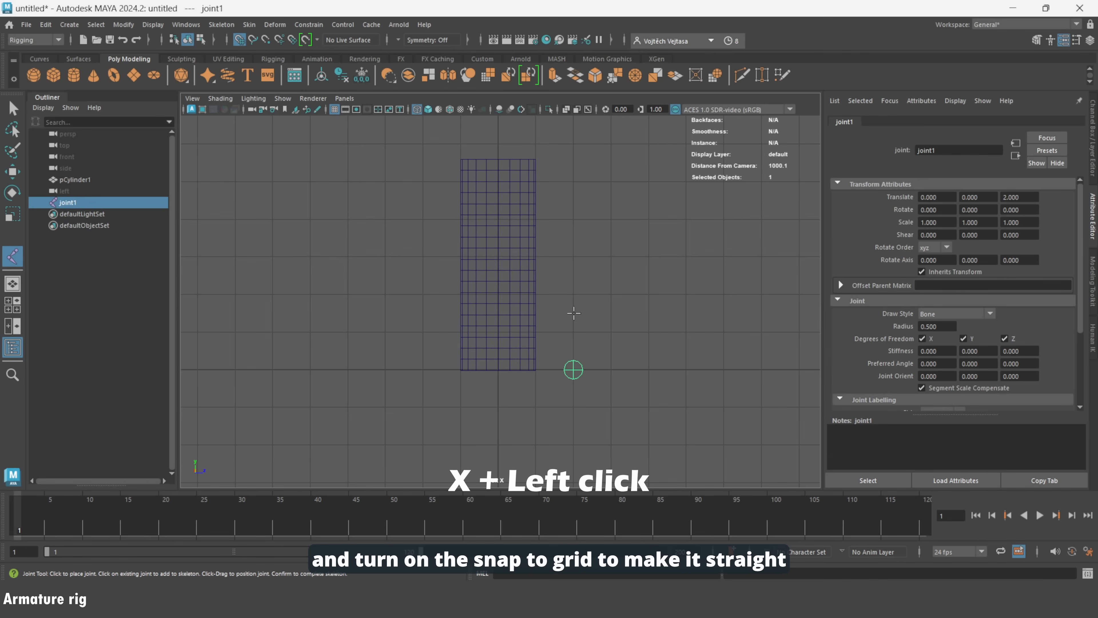
pyautogui.click(573, 295)
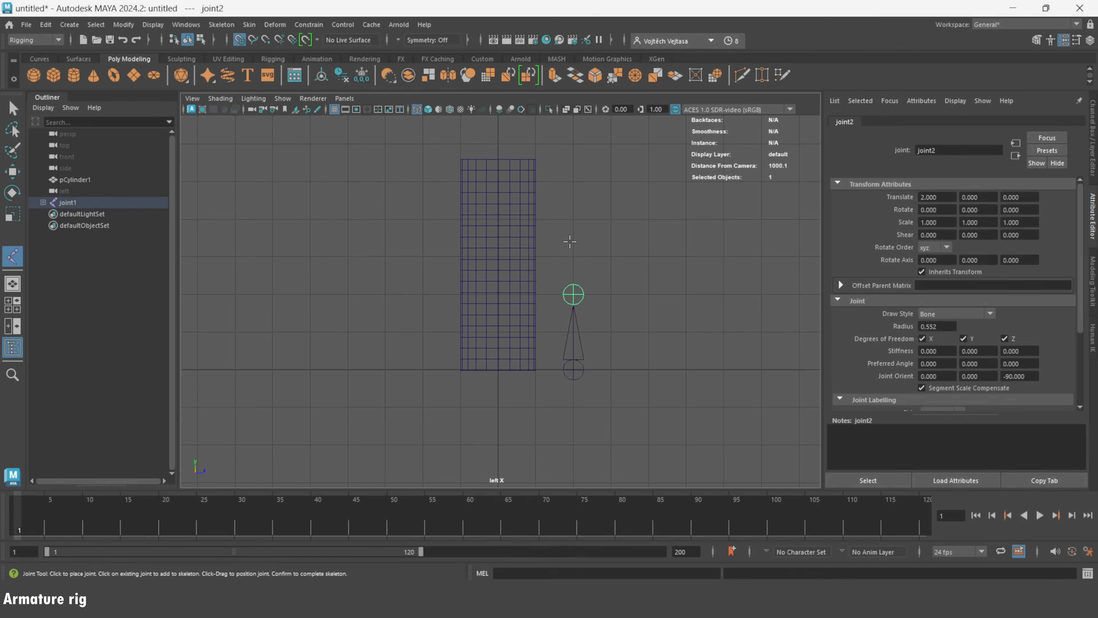
pyautogui.click(570, 219)
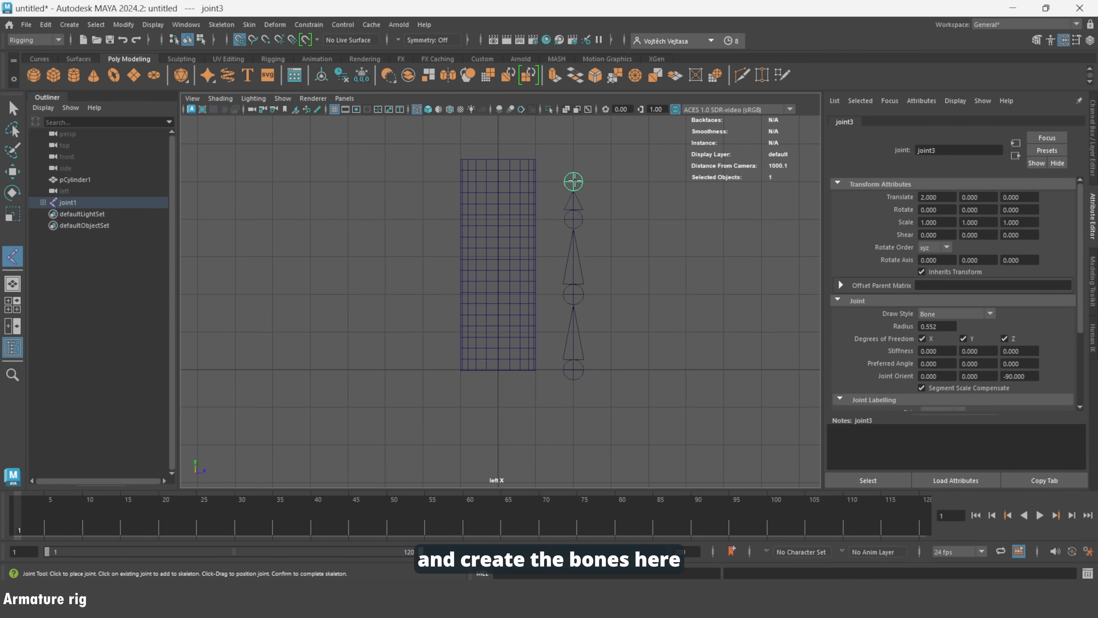
pyautogui.moveTo(575, 151); pyautogui.dragTo(574, 144)
# Move the joint chain to Z 0 inside the cylinder and frame it in the perspective view.
pyautogui.click(13, 173)
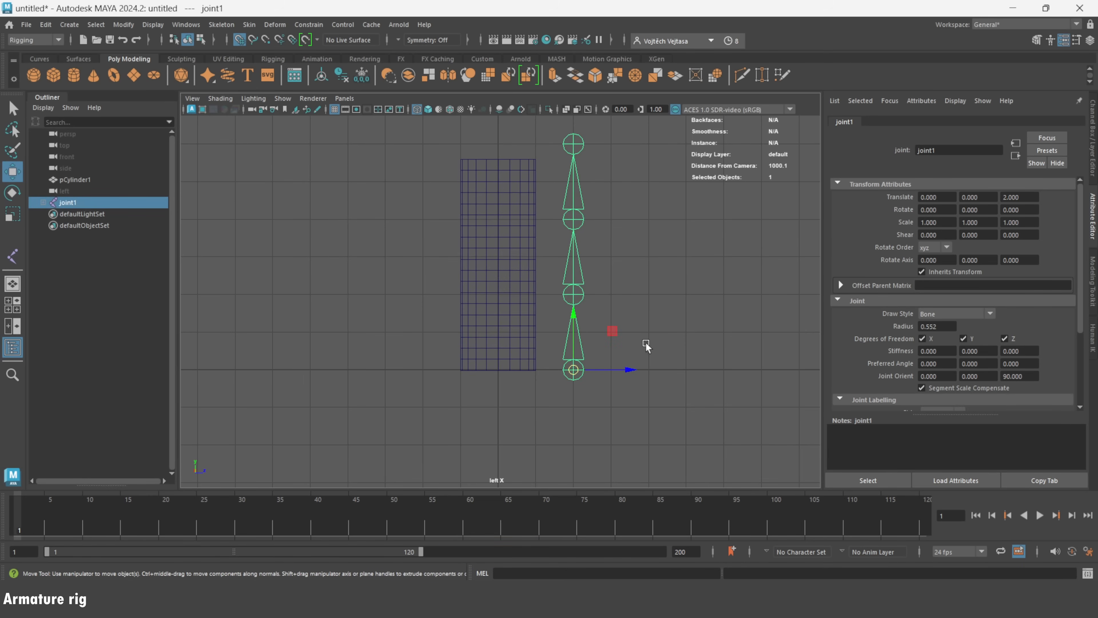
pyautogui.moveTo(622, 369); pyautogui.dragTo(513, 376)
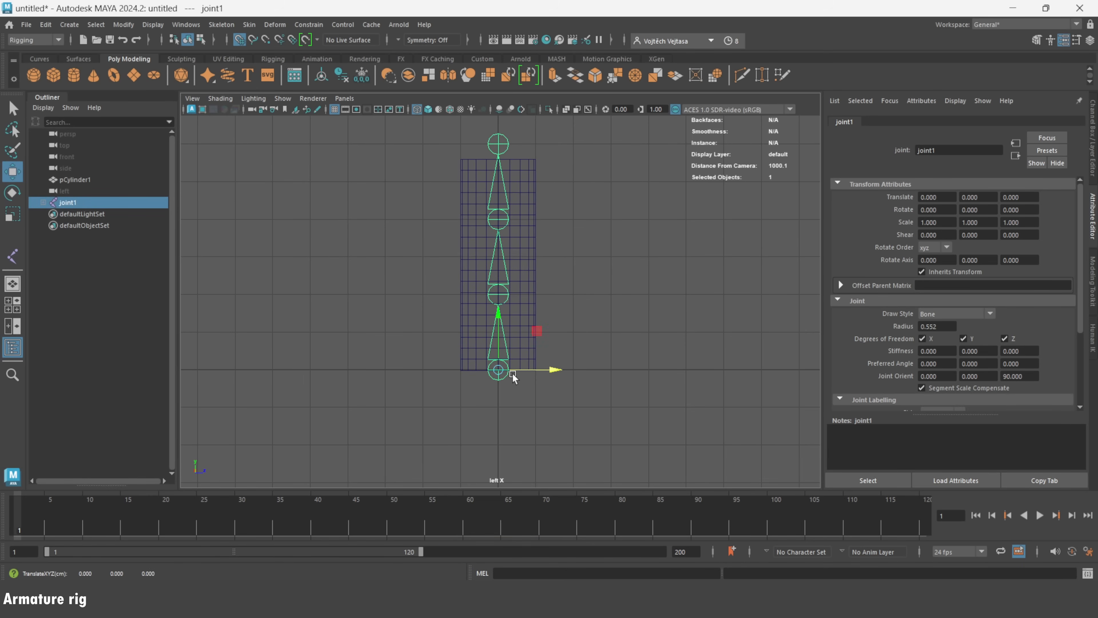
pyautogui.press('space')
pyautogui.moveTo(571, 266); pyautogui.dragTo(574, 242)
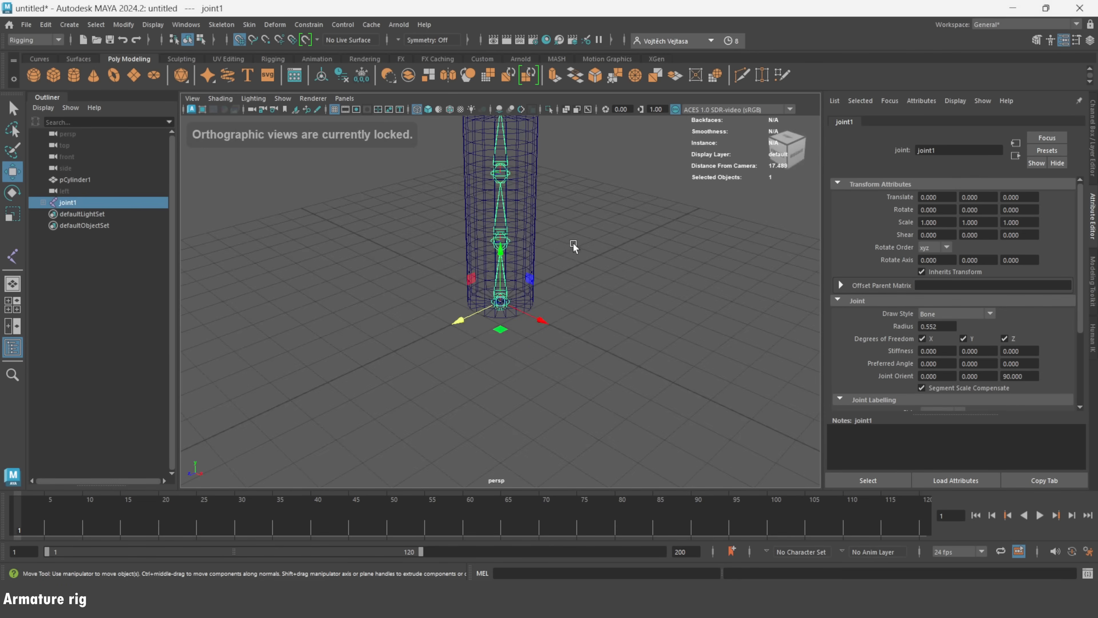
pyautogui.press('f')
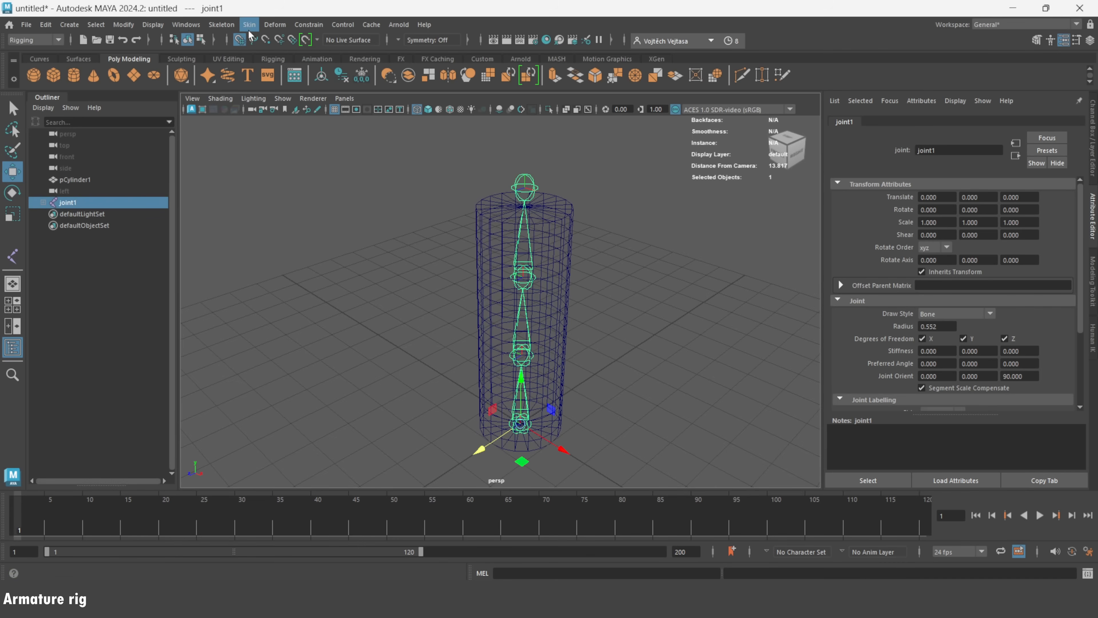
# Create an IK handle spanning the joint chain between its base joint and top joint.
pyautogui.click(223, 24)
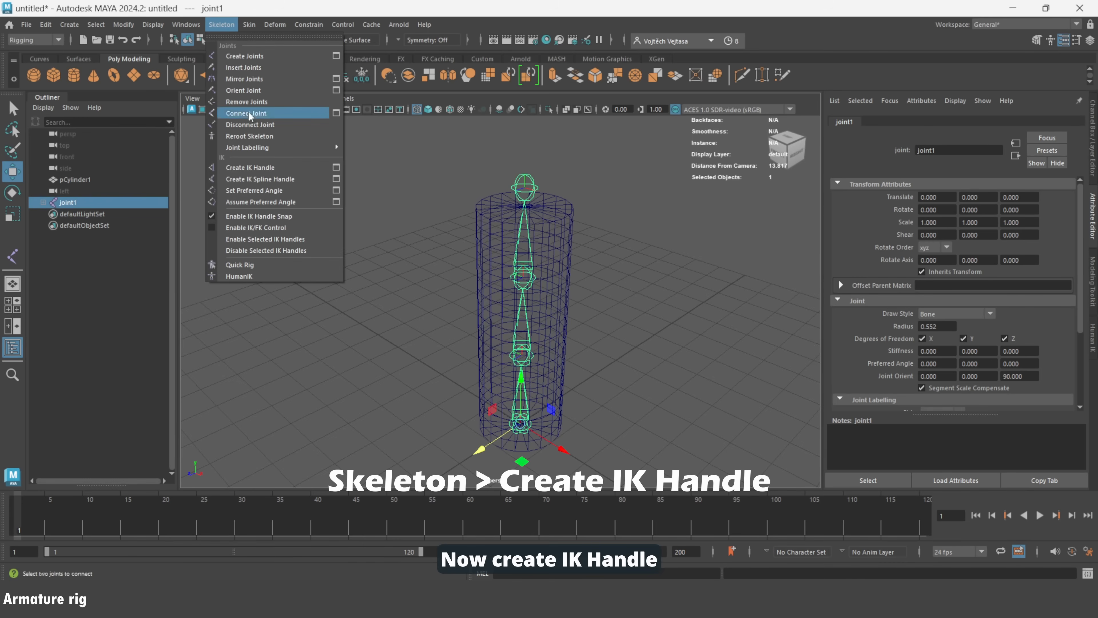
pyautogui.click(259, 167)
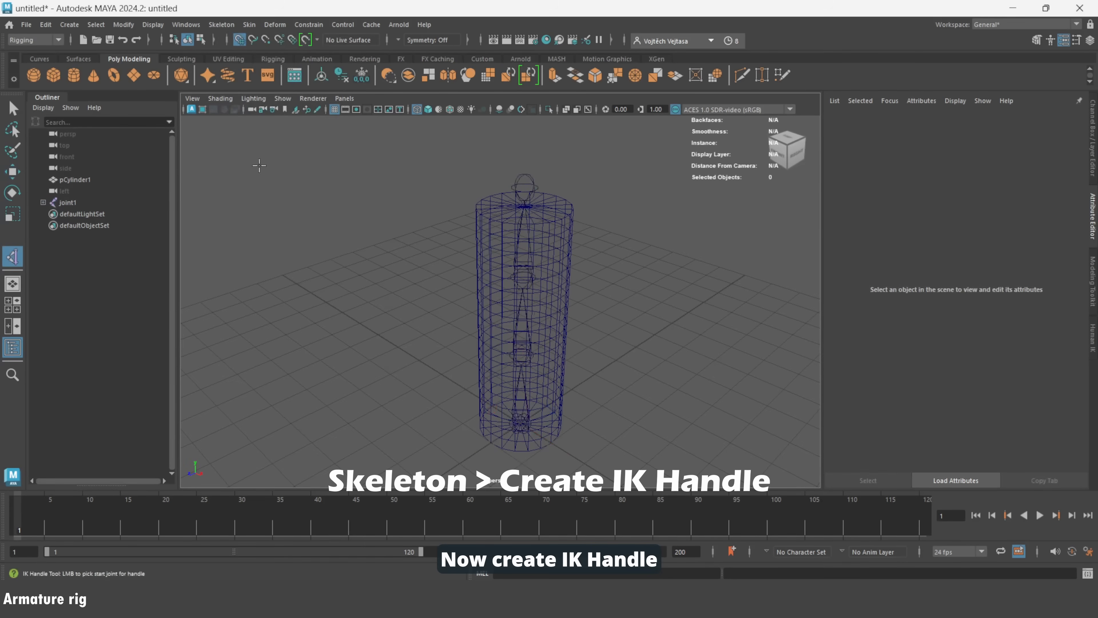
pyautogui.click(532, 179)
pyautogui.click(526, 427)
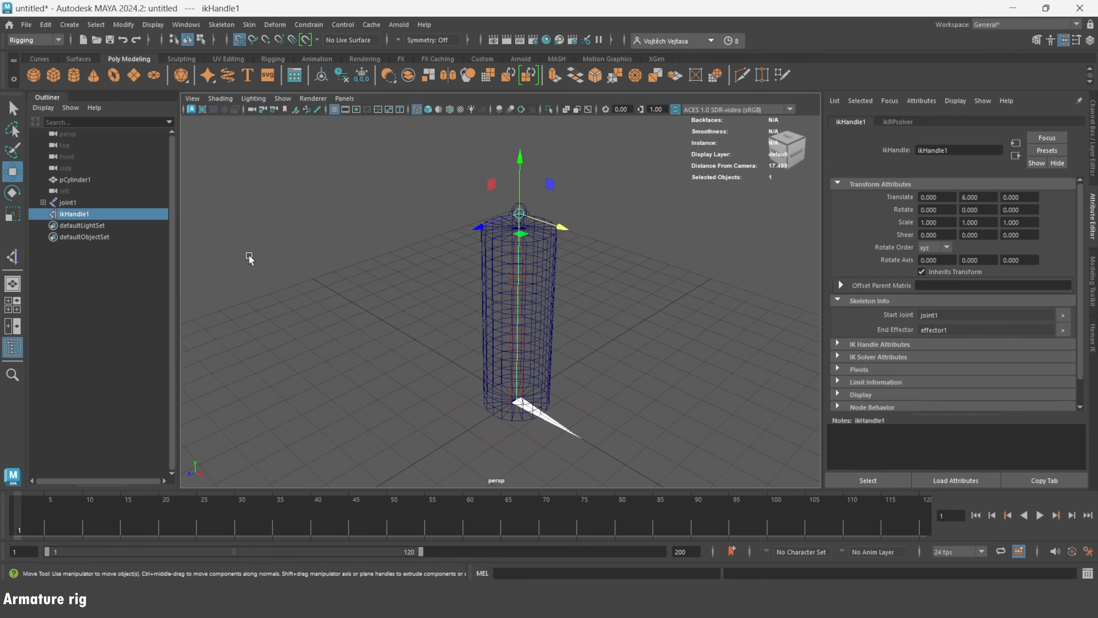
# Select the root joint, the IK handle and the cylinder together and apply Bind Skin.
pyautogui.click(98, 226)
pyautogui.click(92, 213)
pyautogui.click(91, 203)
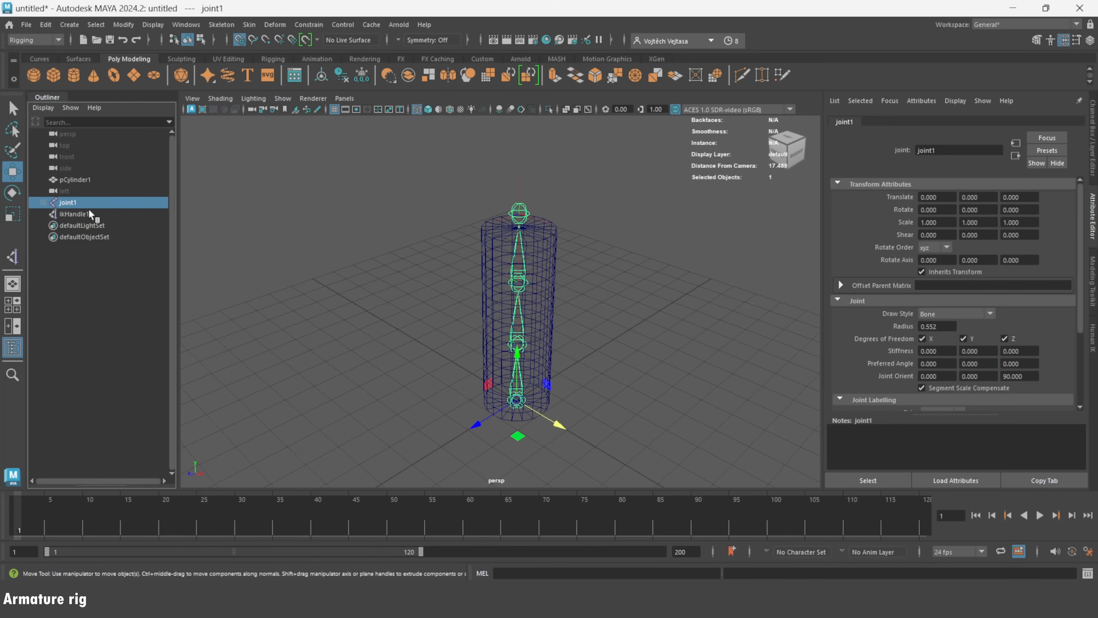
pyautogui.keyDown('ctrl'); pyautogui.click(86, 212); pyautogui.keyUp('ctrl')
pyautogui.keyDown('ctrl'); pyautogui.click(91, 179); pyautogui.keyUp('ctrl')
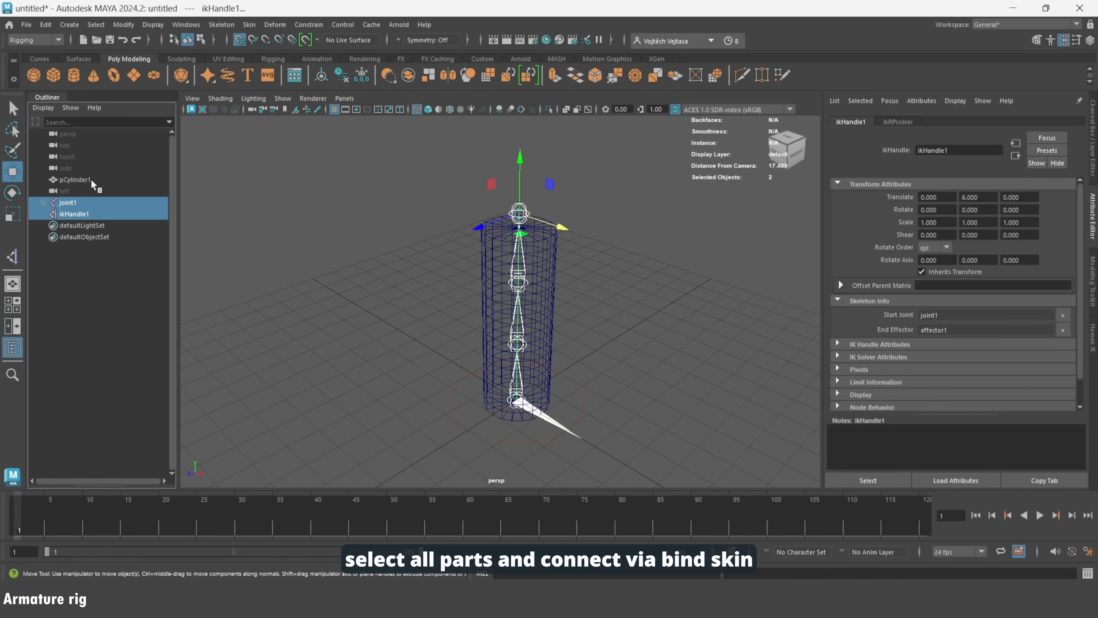
pyautogui.click(249, 24)
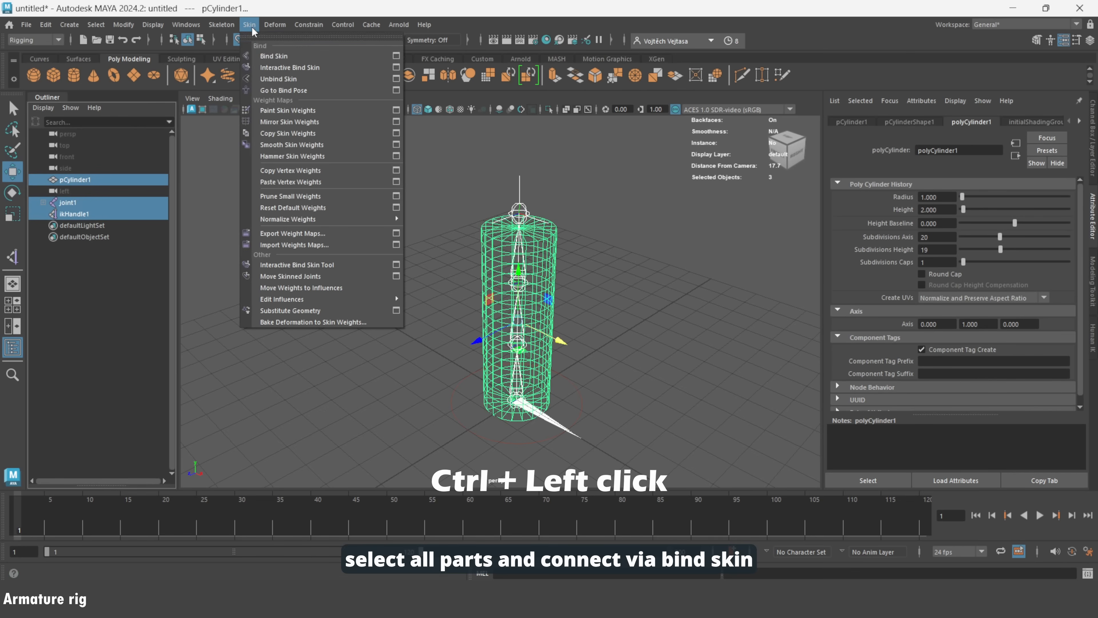
pyautogui.click(271, 50)
# Try moving the top joint and the joint below it to test the skin binding, undoing the moves.
pyautogui.click(522, 209)
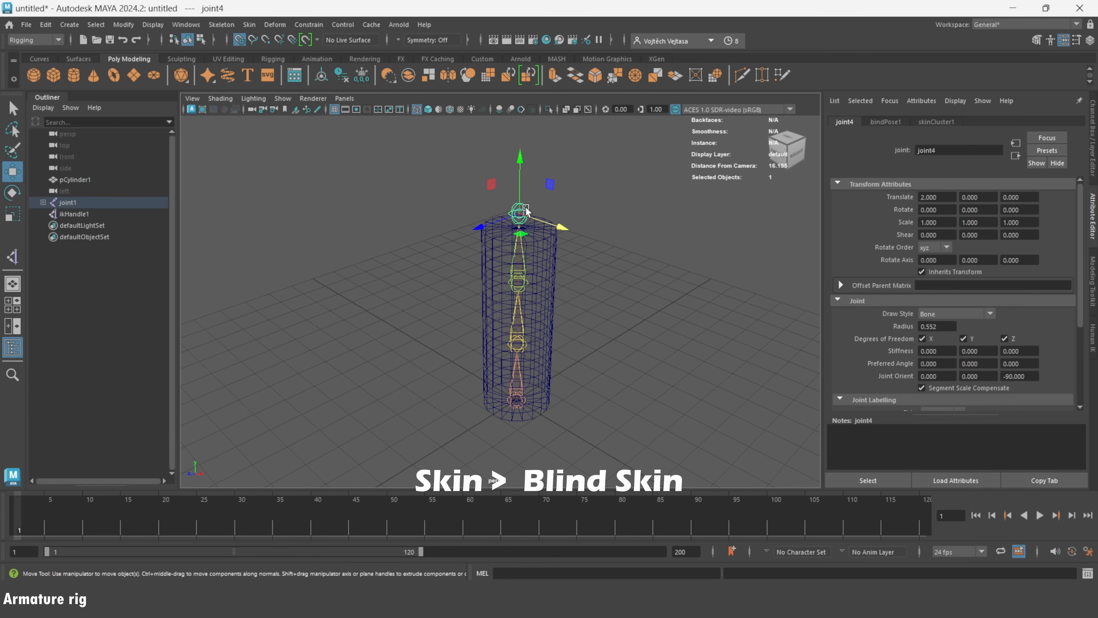
pyautogui.moveTo(546, 229); pyautogui.dragTo(554, 299)
pyautogui.hotkey('ctrl', 'z')
pyautogui.click(521, 269)
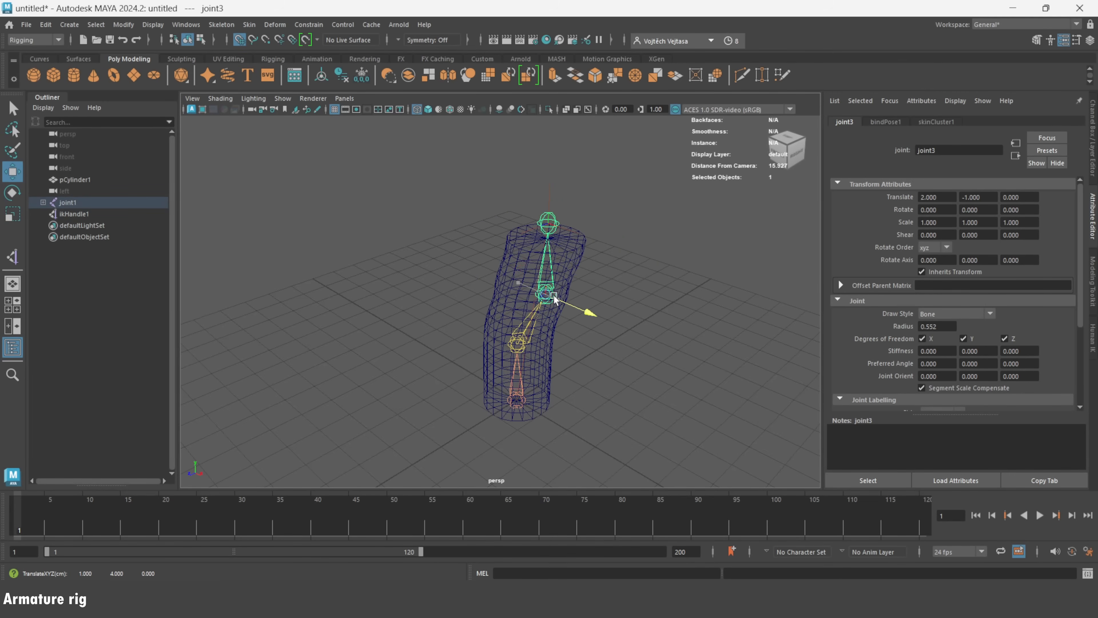
pyautogui.hotkey('ctrl', 'z')
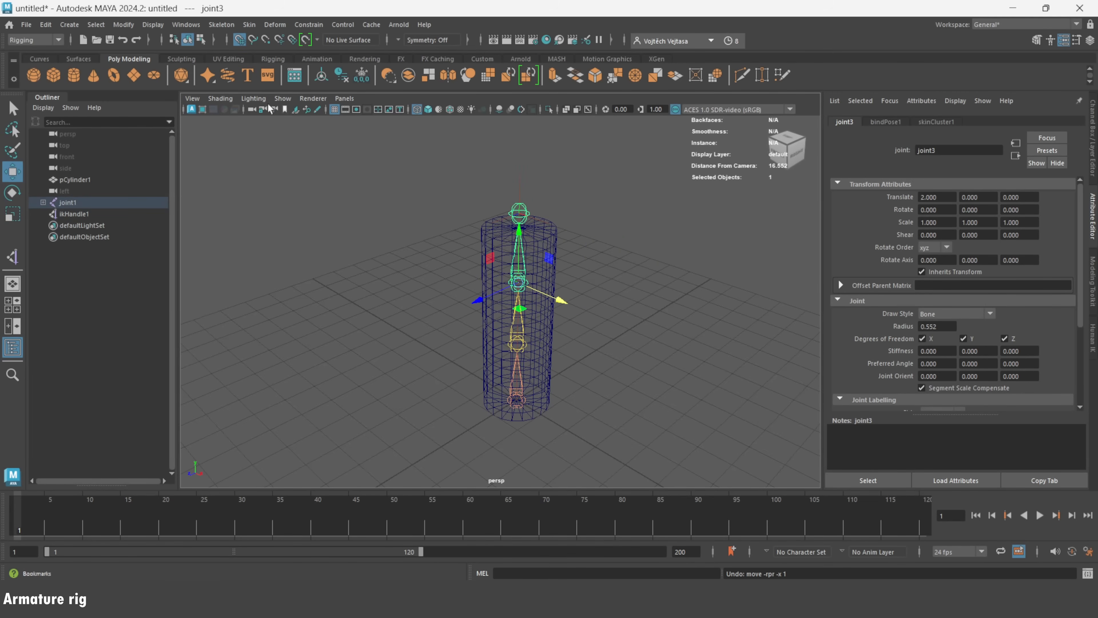
# Turn off grid snapping, bend the cylinder by rotating its joints, with joint2 at about 22.28 degrees around Z, and display smooth shading.
pyautogui.click(12, 193)
pyautogui.click(241, 41)
pyautogui.keyDown('alt'); pyautogui.moveTo(552, 245); pyautogui.dragTo(541, 185); pyautogui.keyUp('alt')
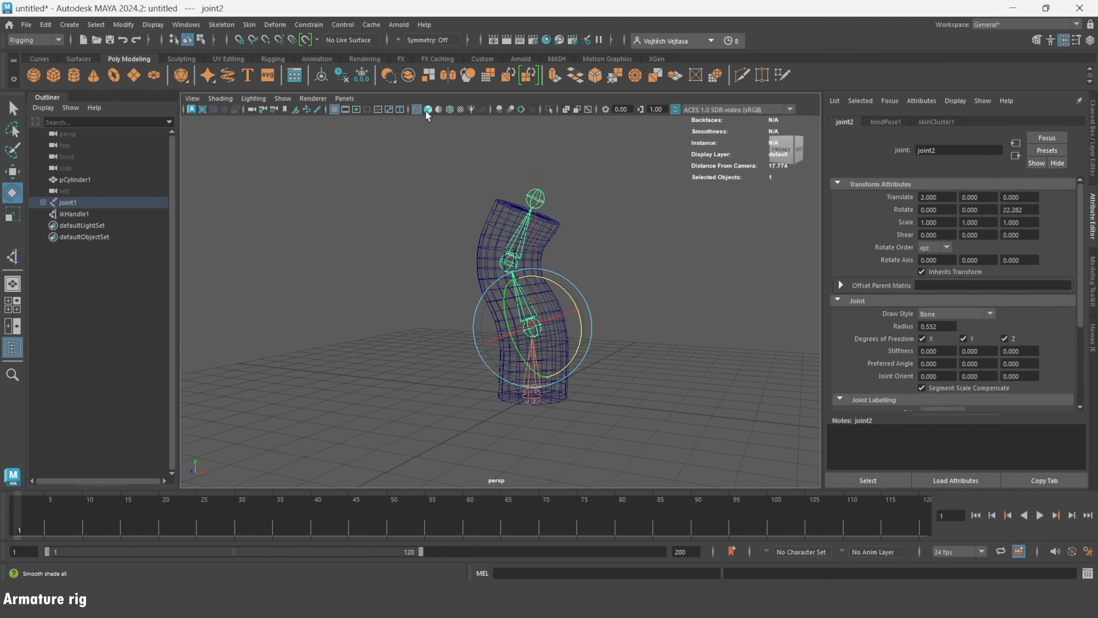
pyautogui.click(426, 112)
pyautogui.keyDown('alt'); pyautogui.moveTo(566, 234); pyautogui.dragTo(642, 243); pyautogui.keyUp('alt')
pyautogui.moveTo(557, 274); pyautogui.dragTo(576, 274)
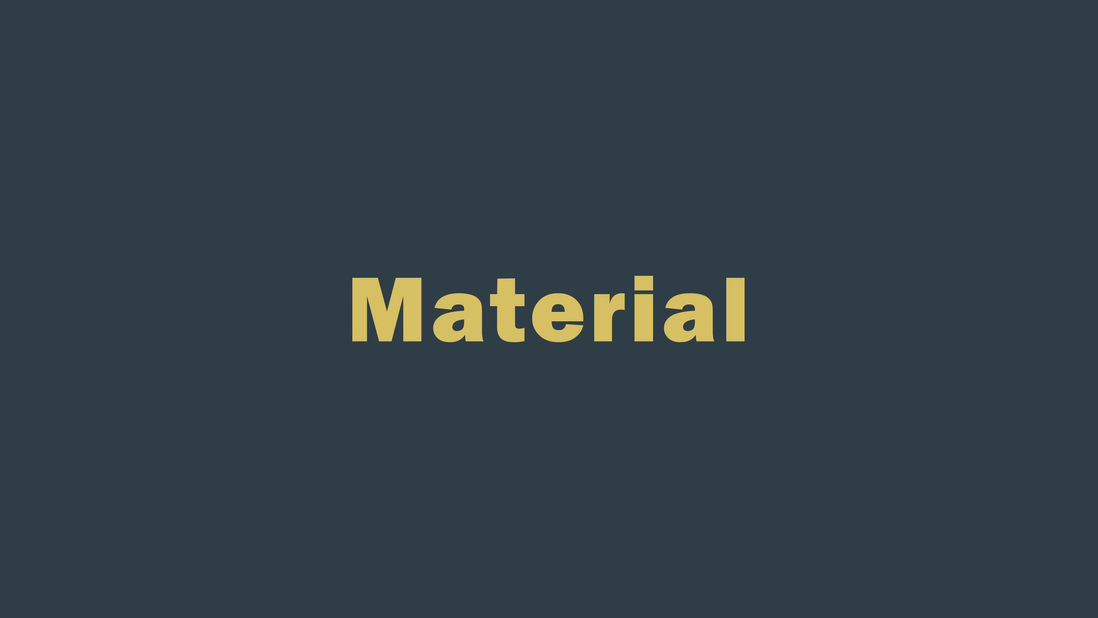
# Create a Standard Surface material in the Hypershade and assign it to the sphere.
pyautogui.click(187, 25)
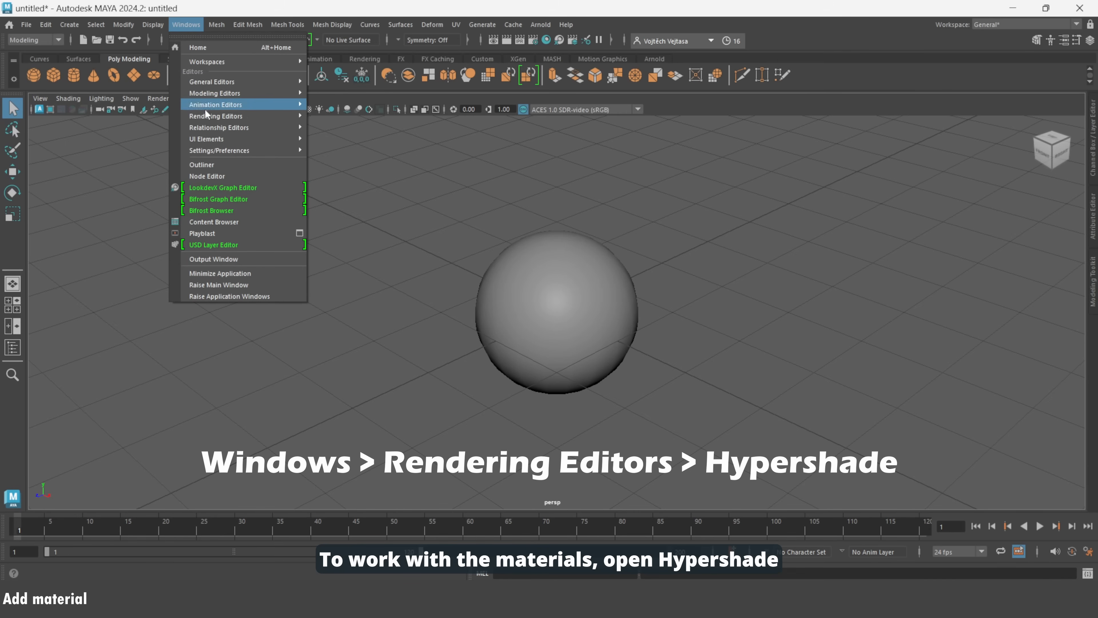
pyautogui.moveTo(205, 115)
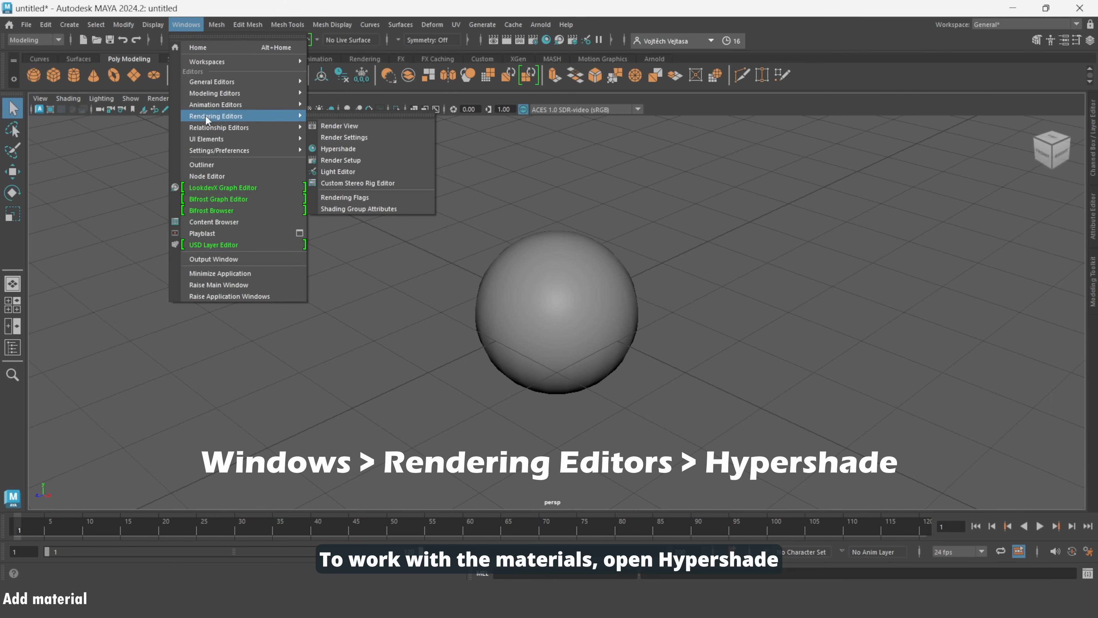
pyautogui.click(332, 150)
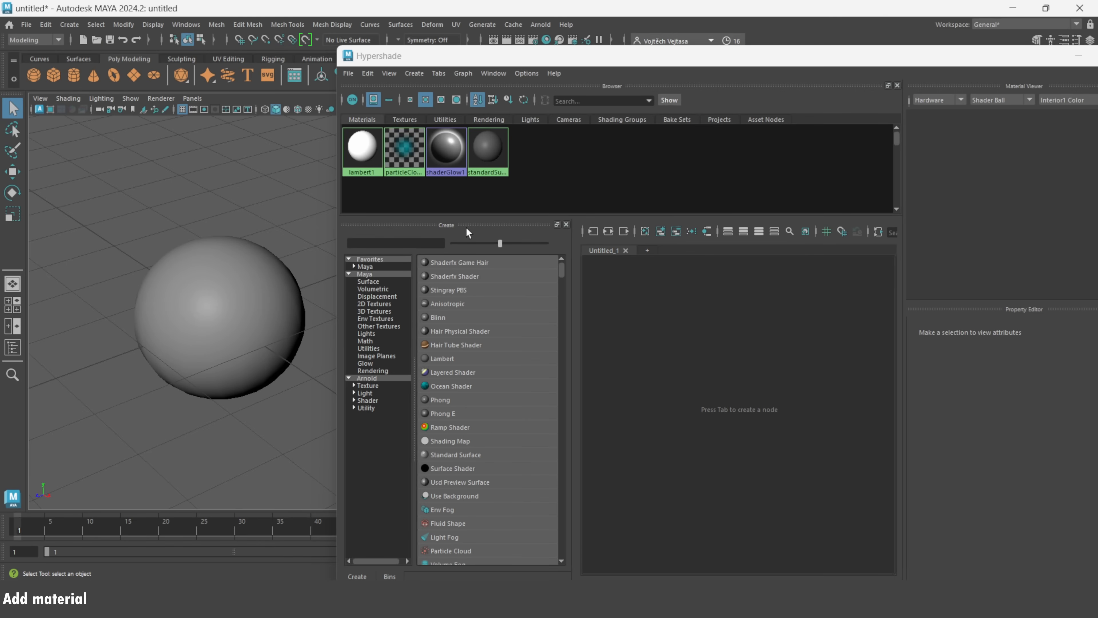
pyautogui.write('sur')
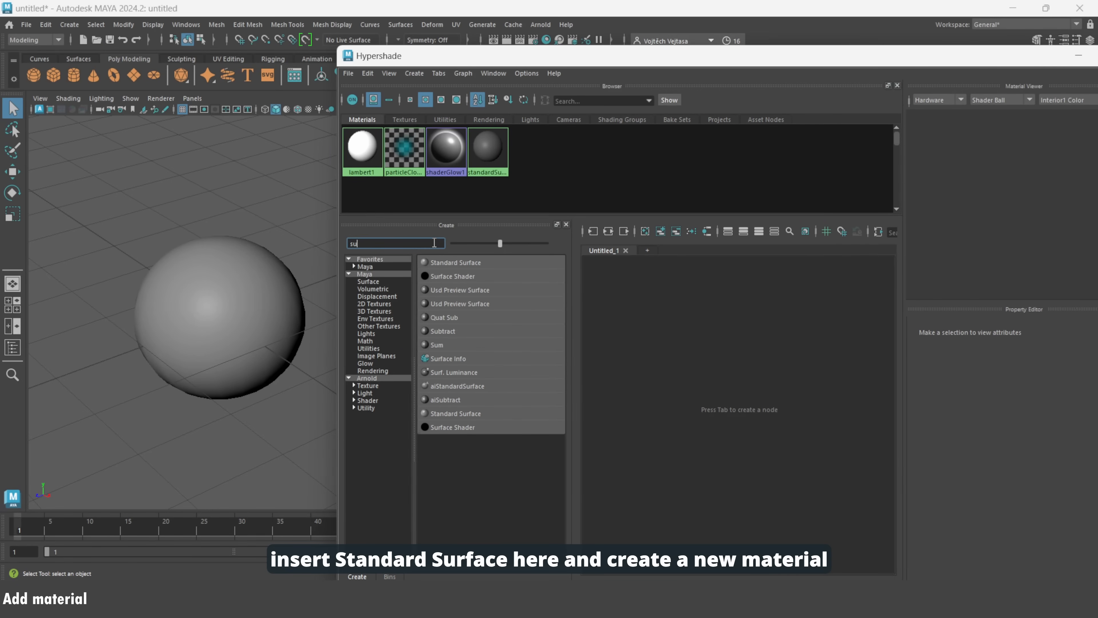
pyautogui.click(450, 262)
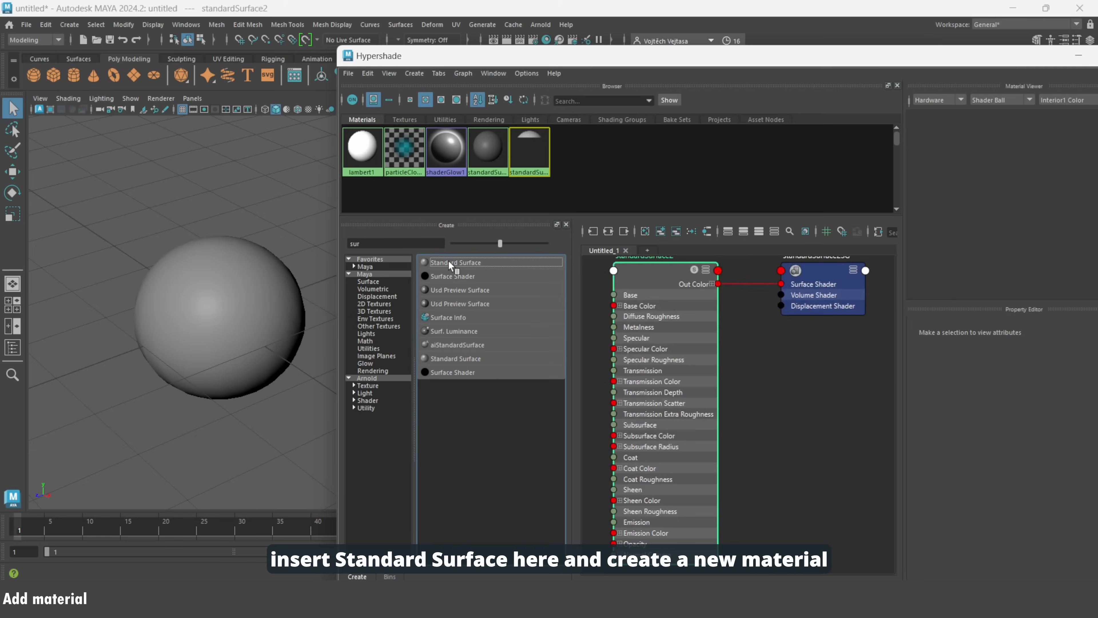
pyautogui.click(245, 294)
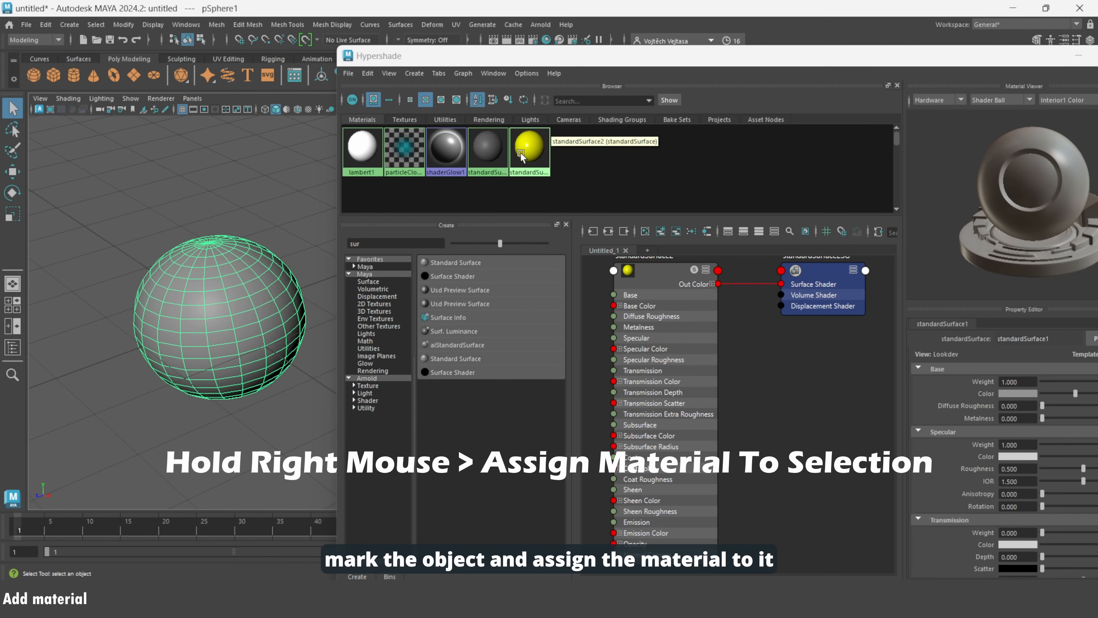
pyautogui.moveTo(524, 152)
pyautogui.mouseDown(button='right')
pyautogui.moveTo(526, 138)
pyautogui.moveTo(543, 155)
pyautogui.moveTo(543, 184)
pyautogui.mouseUp(button='right')
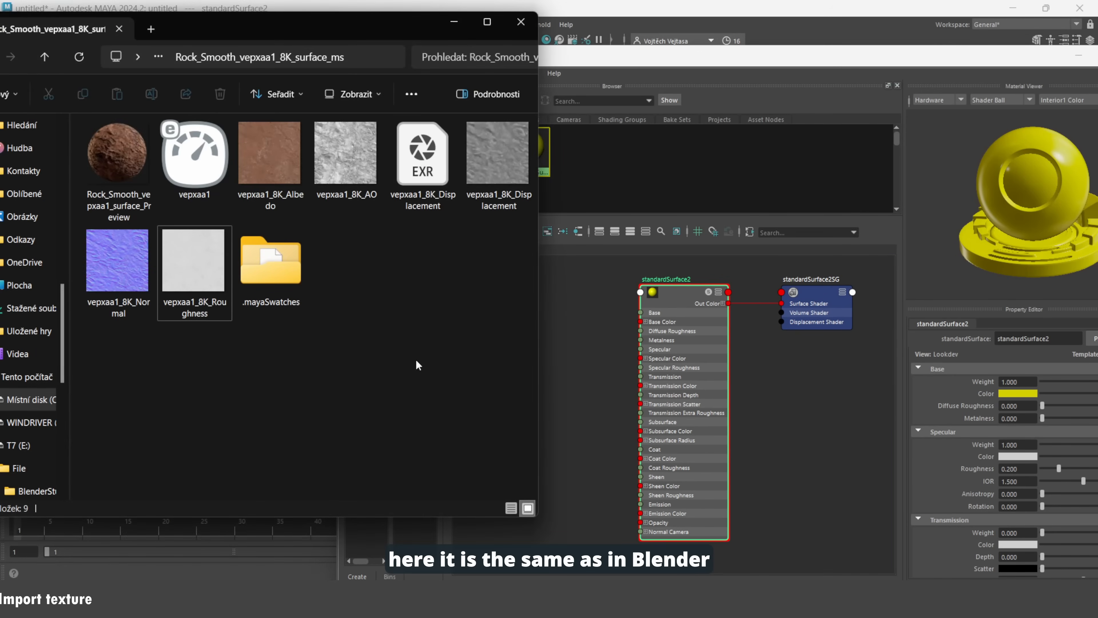
# Connect vepxaa1_8K_Albedo.jpg to standardSurface2's Base Color and vepxaa1_8K_Roughness.jpg's Out Alpha to its Specular Roughness, with textures enabled in the viewport.
pyautogui.moveTo(270, 156); pyautogui.dragTo(561, 342)
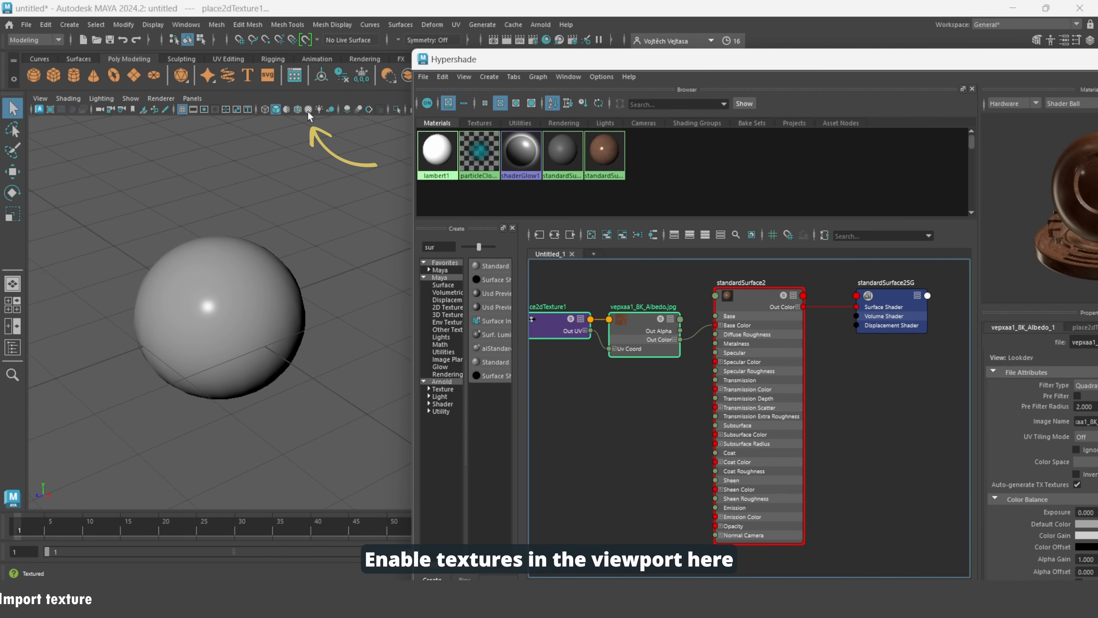
pyautogui.click(308, 109)
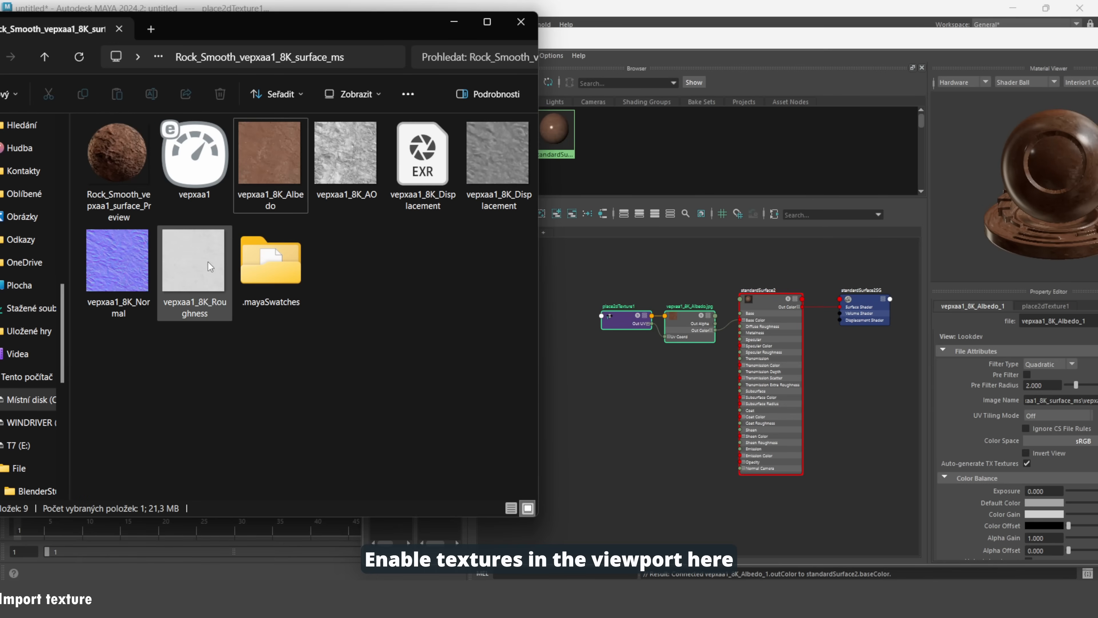
pyautogui.moveTo(208, 262); pyautogui.dragTo(661, 434)
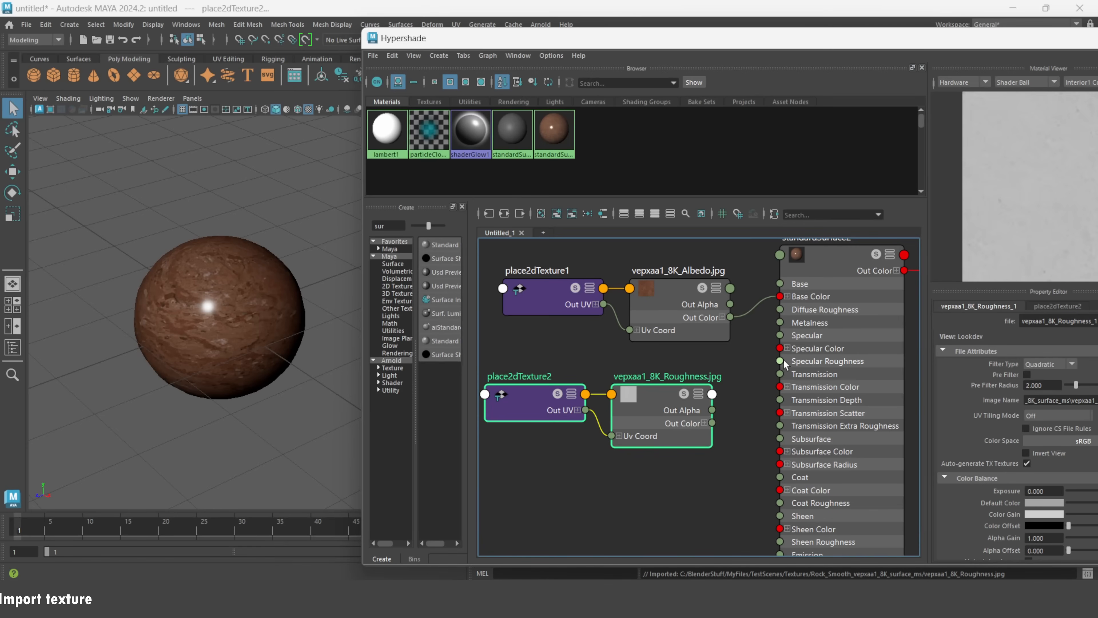
pyautogui.moveTo(711, 409); pyautogui.dragTo(780, 361)
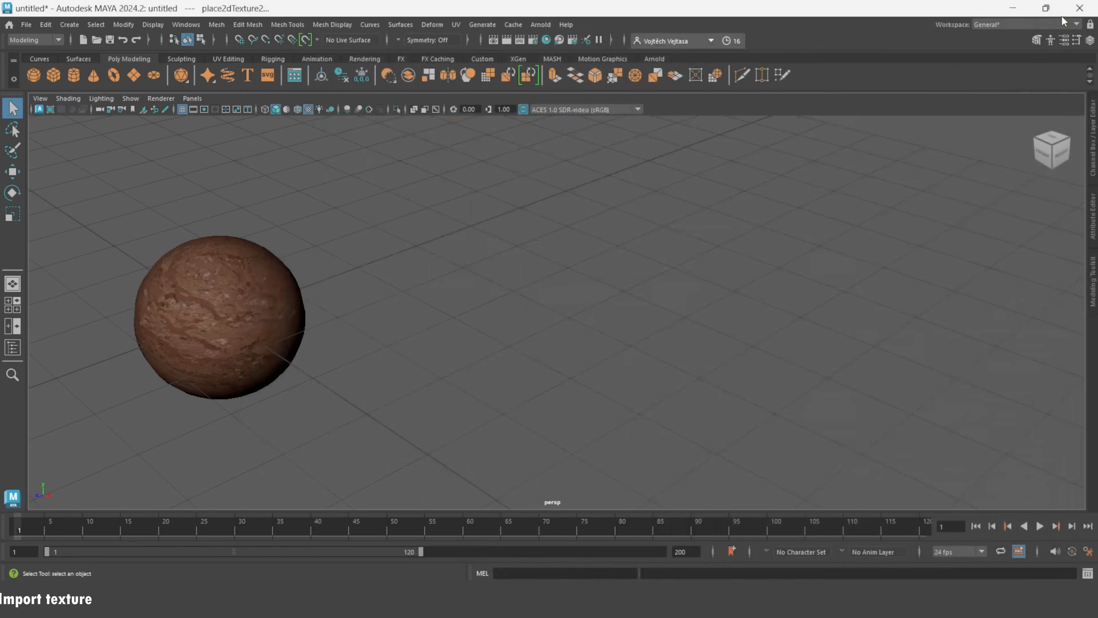
# Add a File texture node to Bump Mapping in the Geometry attributes of the sphere's standardSurface2 material.
pyautogui.click(284, 286)
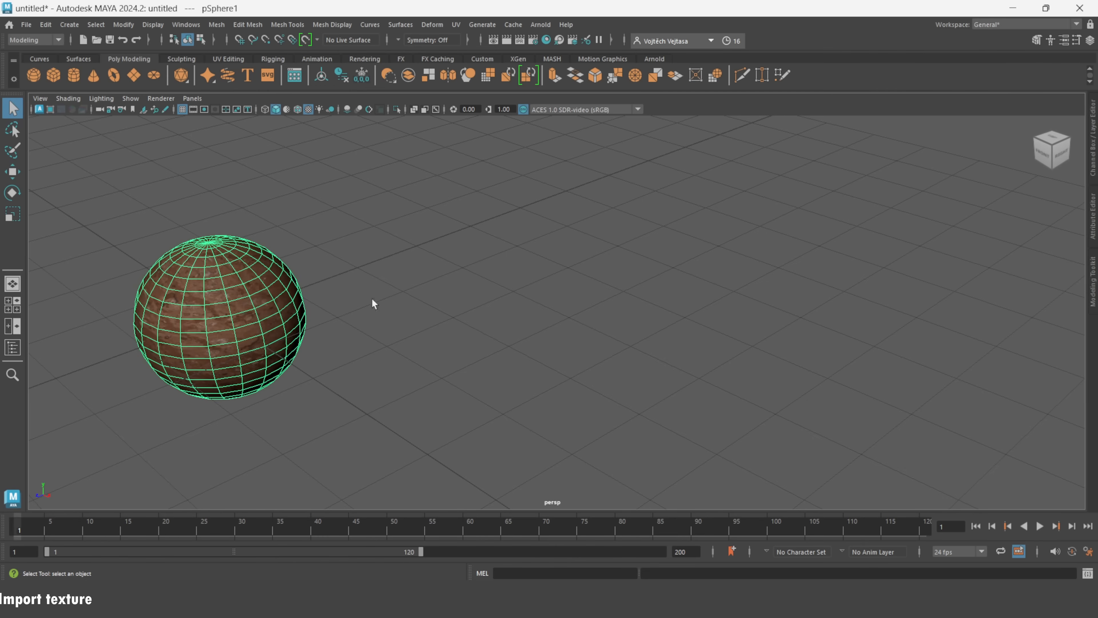
pyautogui.click(1063, 40)
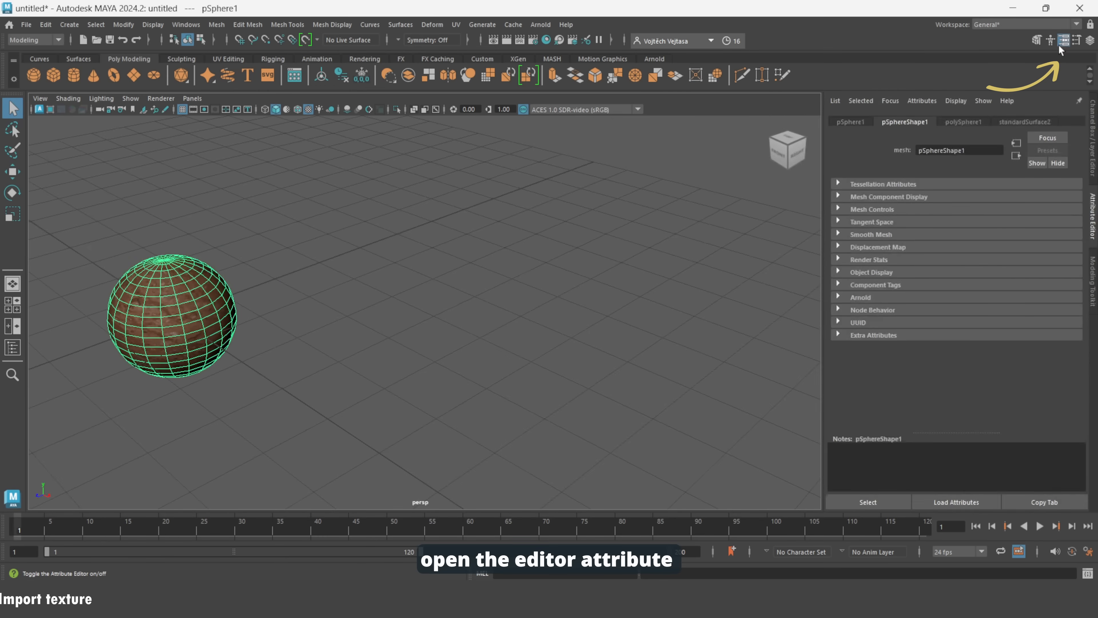
pyautogui.click(964, 122)
pyautogui.scroll(-1, 968, 122)
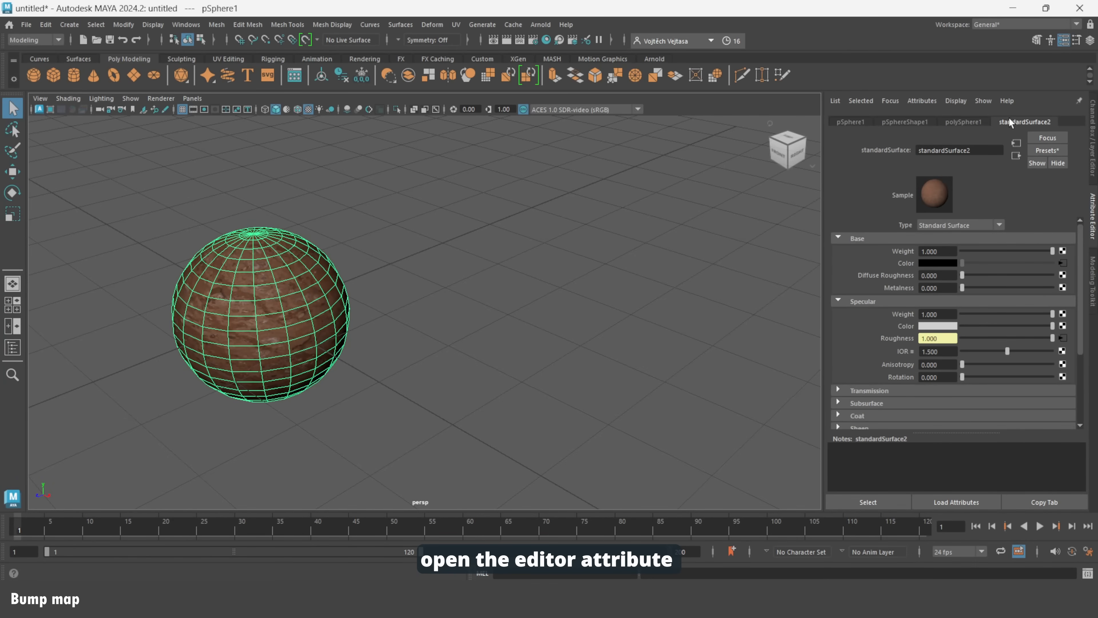
pyautogui.scroll(-3, 897, 319)
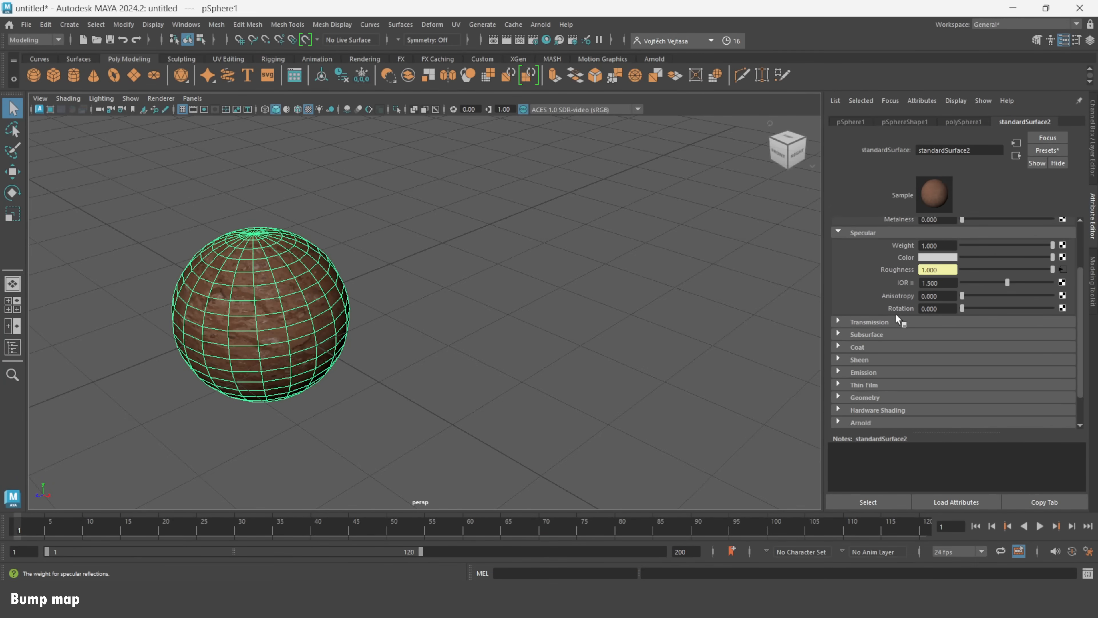
pyautogui.scroll(-2, 896, 322)
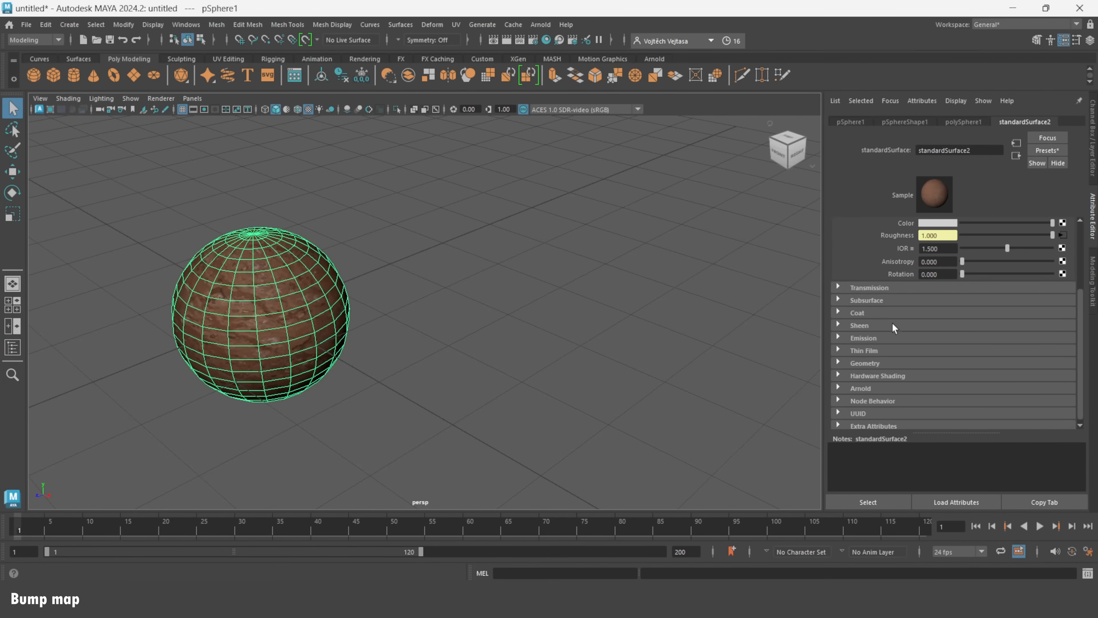
pyautogui.click(838, 363)
pyautogui.scroll(-1, 871, 335)
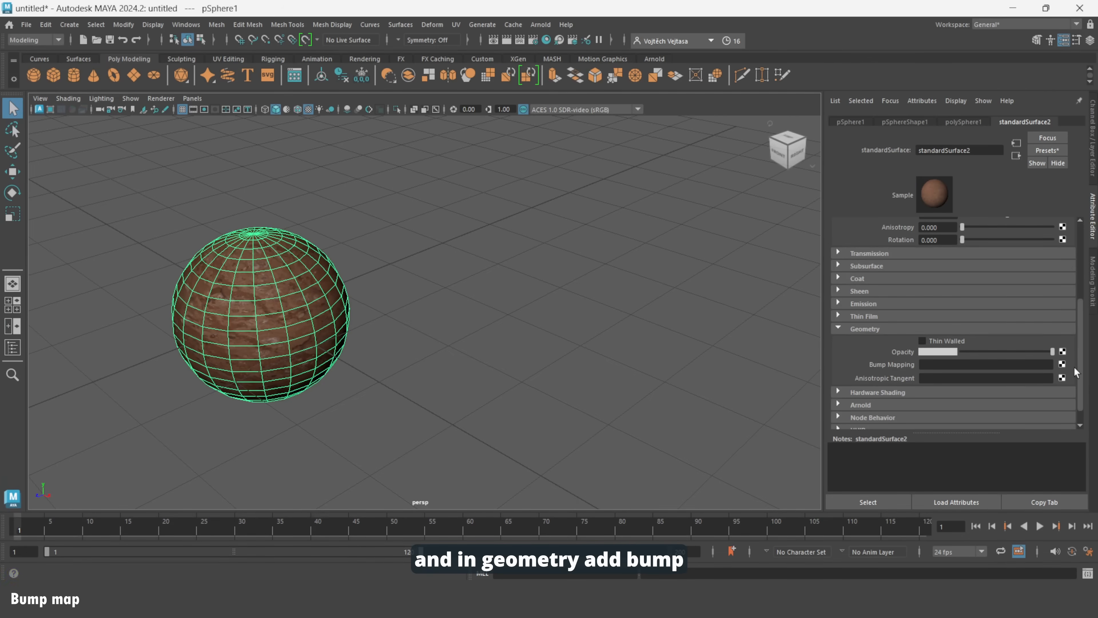
pyautogui.click(1062, 364)
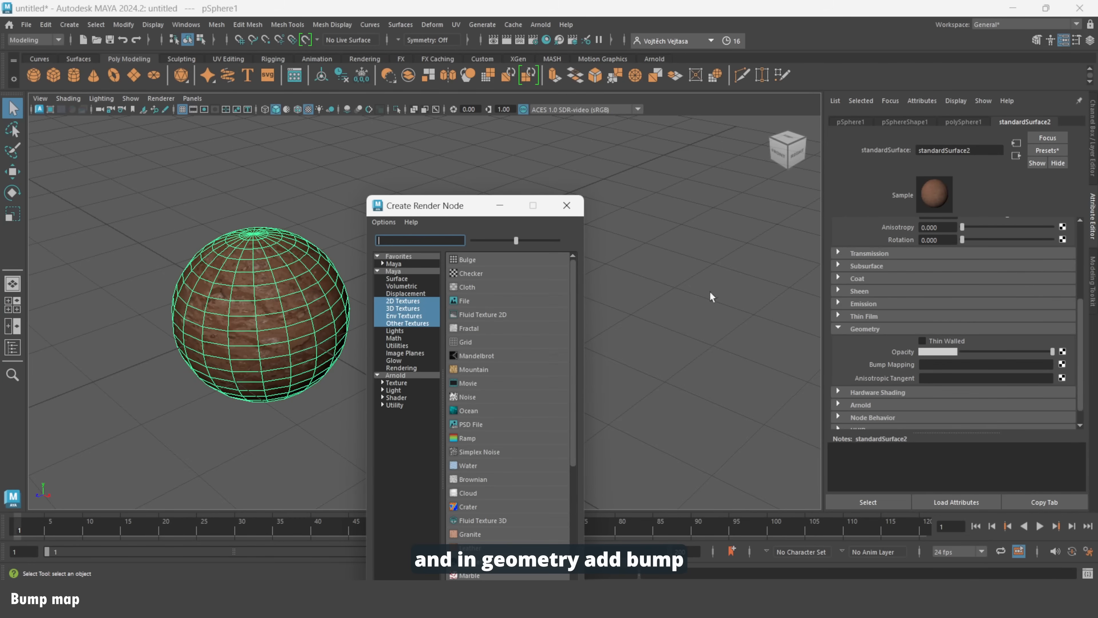
pyautogui.click(486, 297)
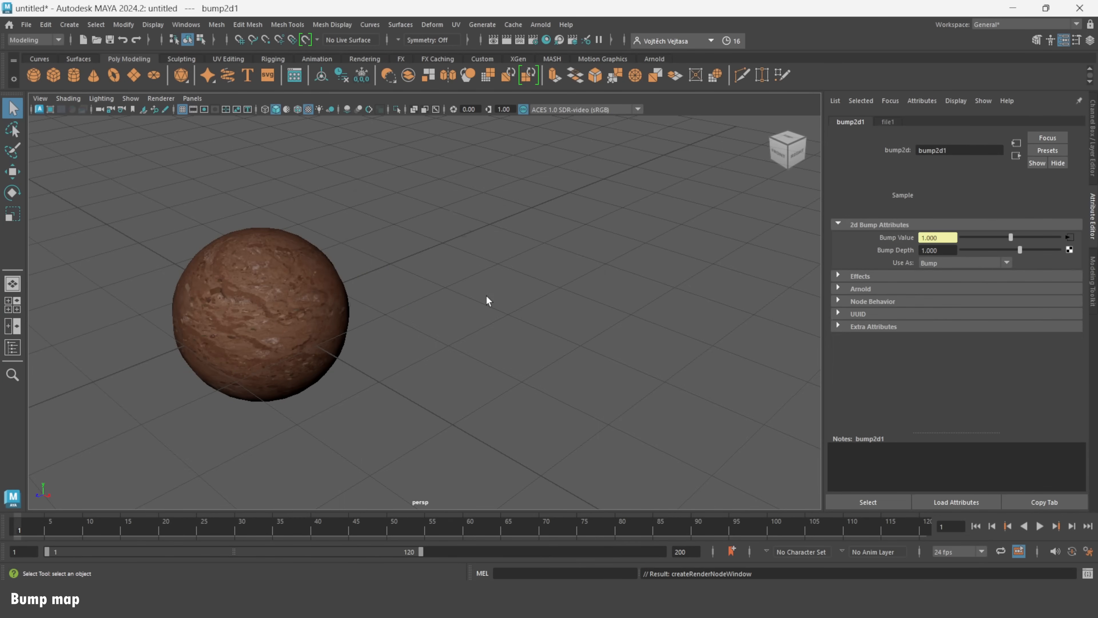
# Load vepxaa1_8K_Displacement.jpg as the bump map's image and increase the Bump Depth on its bump2d node.
pyautogui.click(1070, 237)
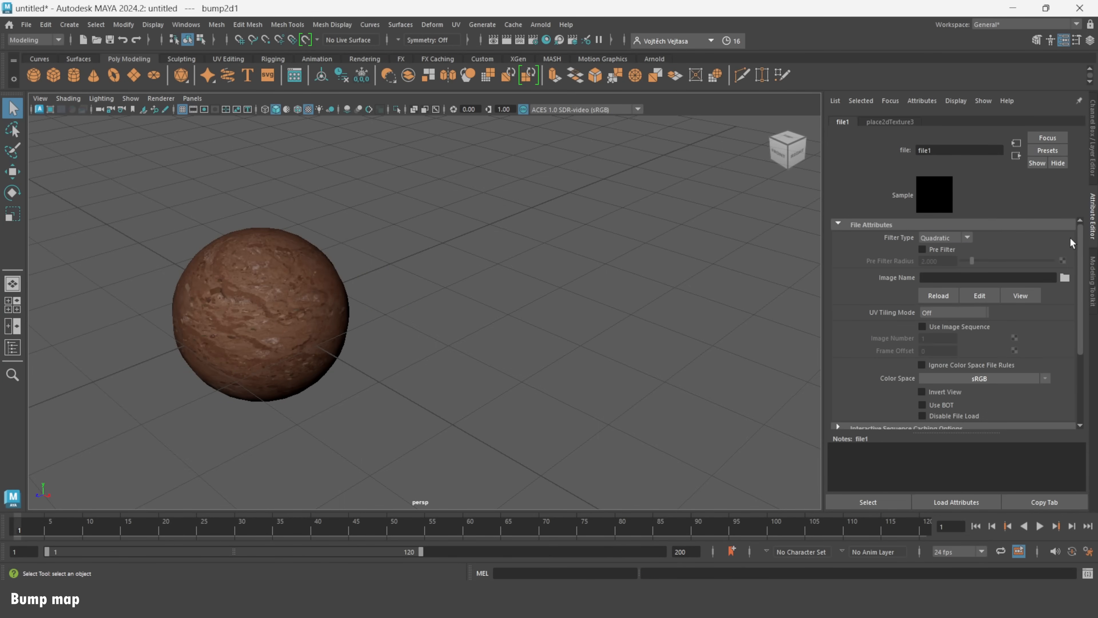
pyautogui.click(1065, 277)
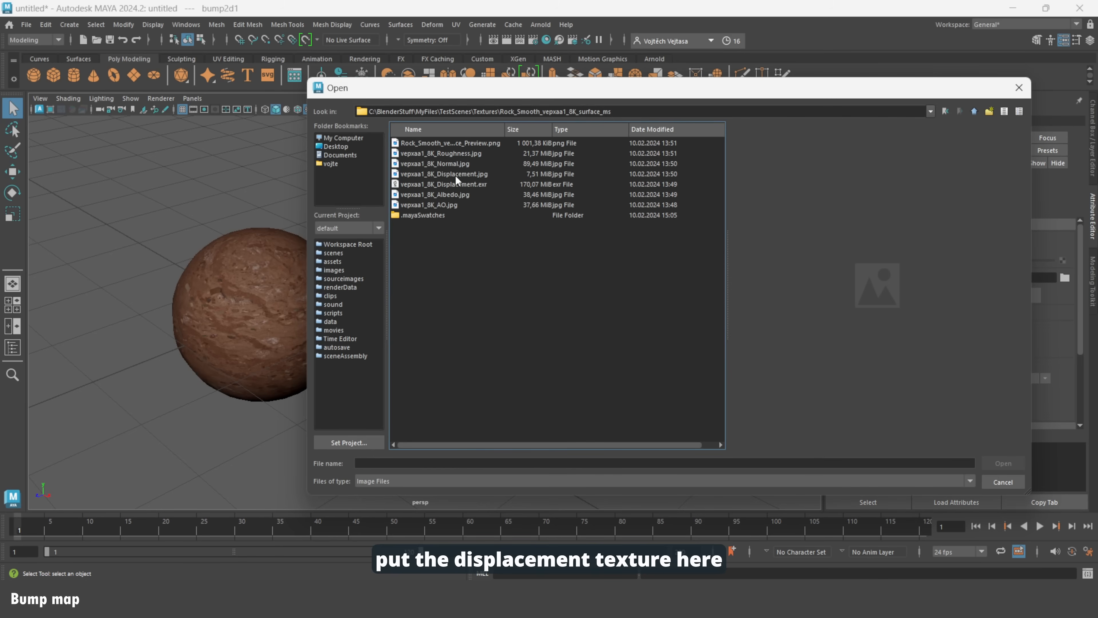
pyautogui.click(455, 175)
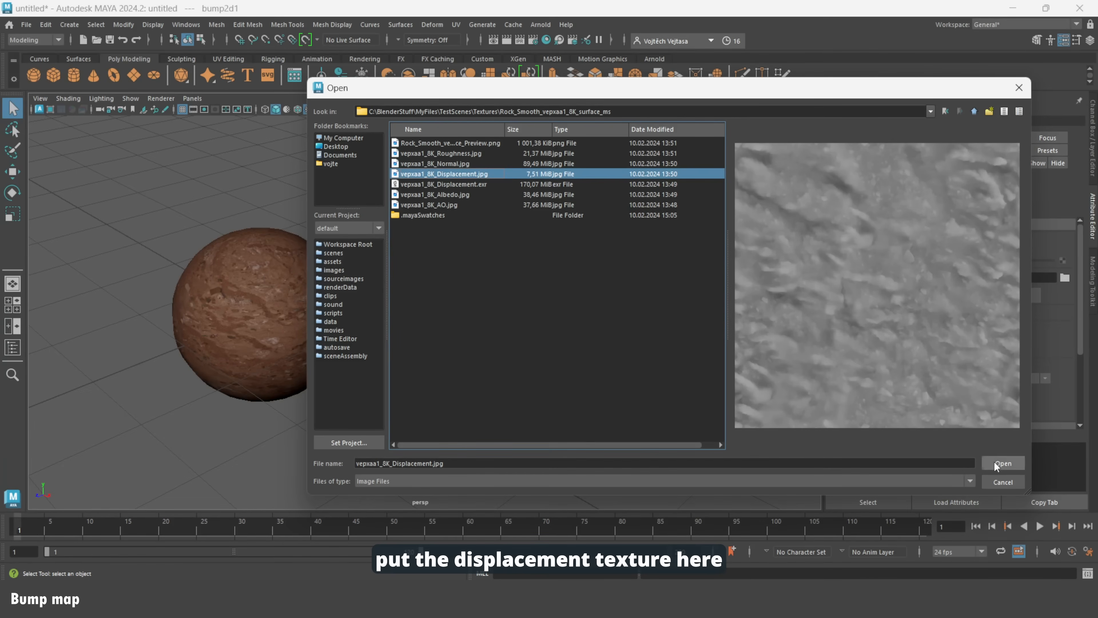
pyautogui.click(1003, 463)
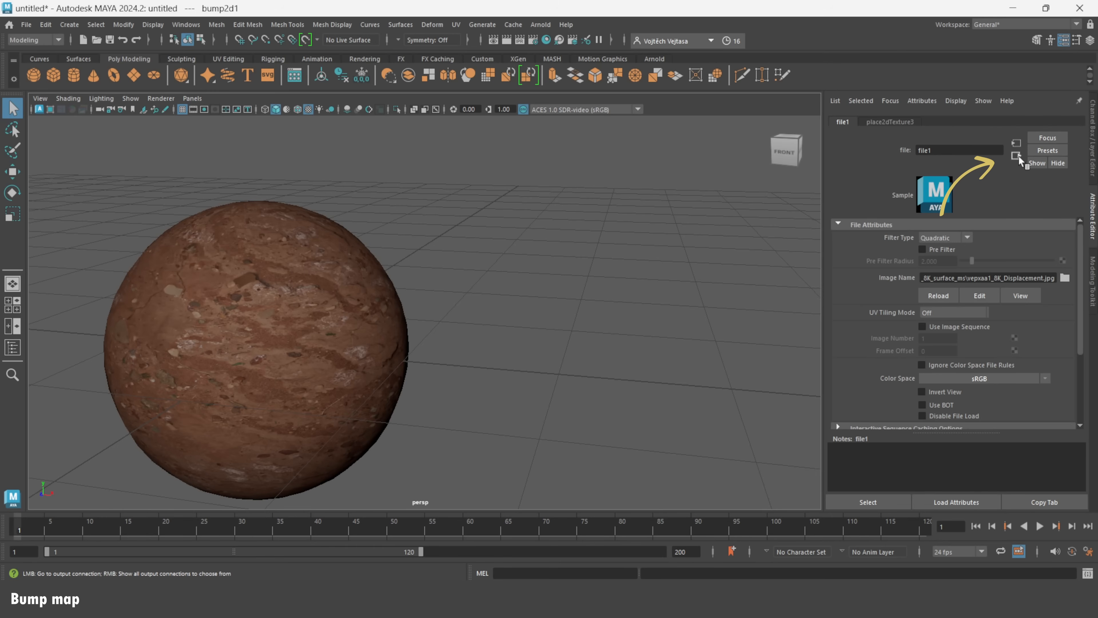
pyautogui.click(1019, 156)
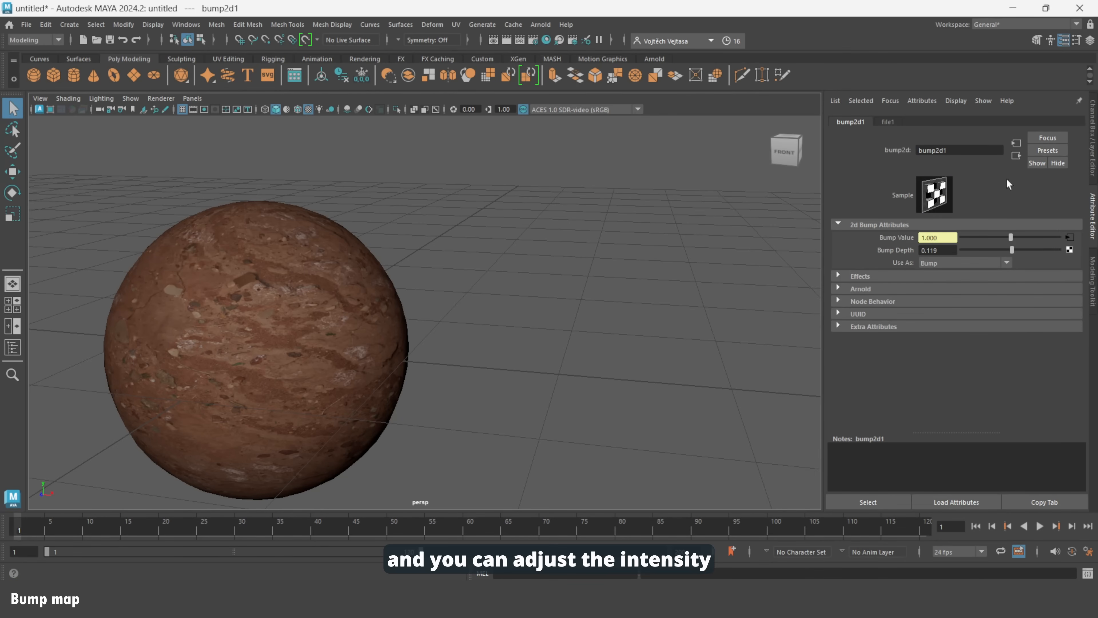
pyautogui.moveTo(1013, 251); pyautogui.dragTo(1039, 249)
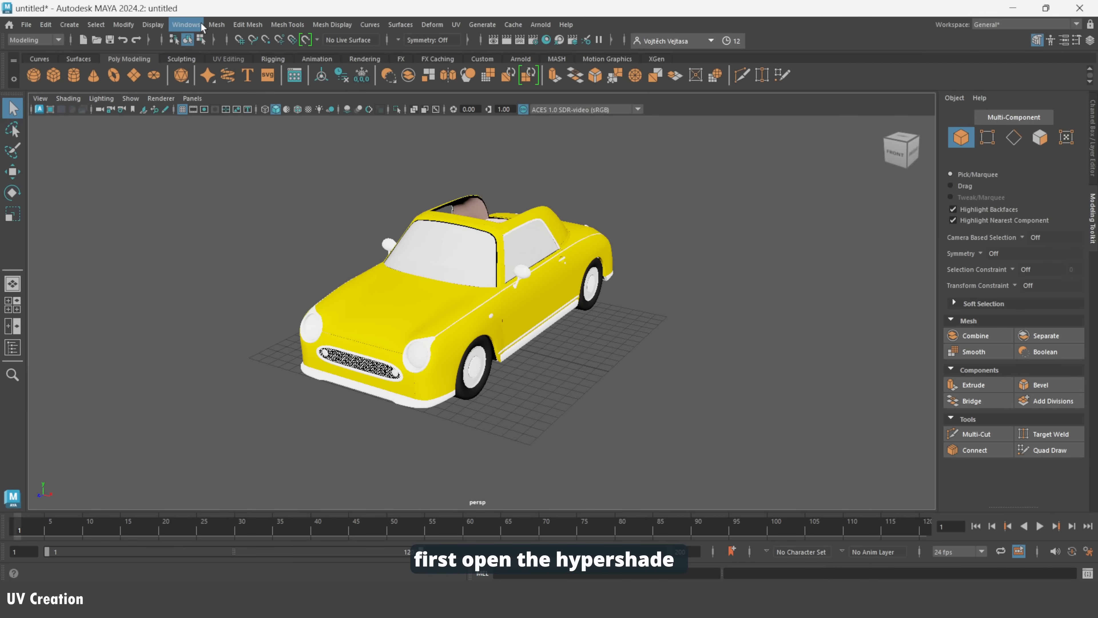
# Select all car objects that use the NissanFigaro_Main material through the Hypershade, and minimize the Hypershade.
pyautogui.click(201, 24)
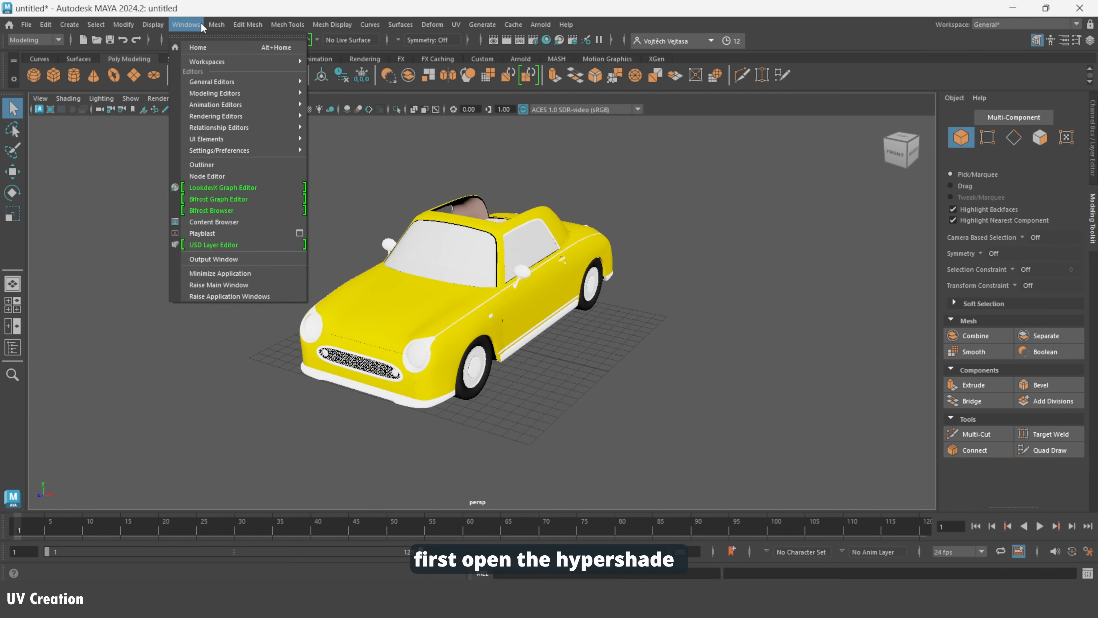
pyautogui.moveTo(204, 118)
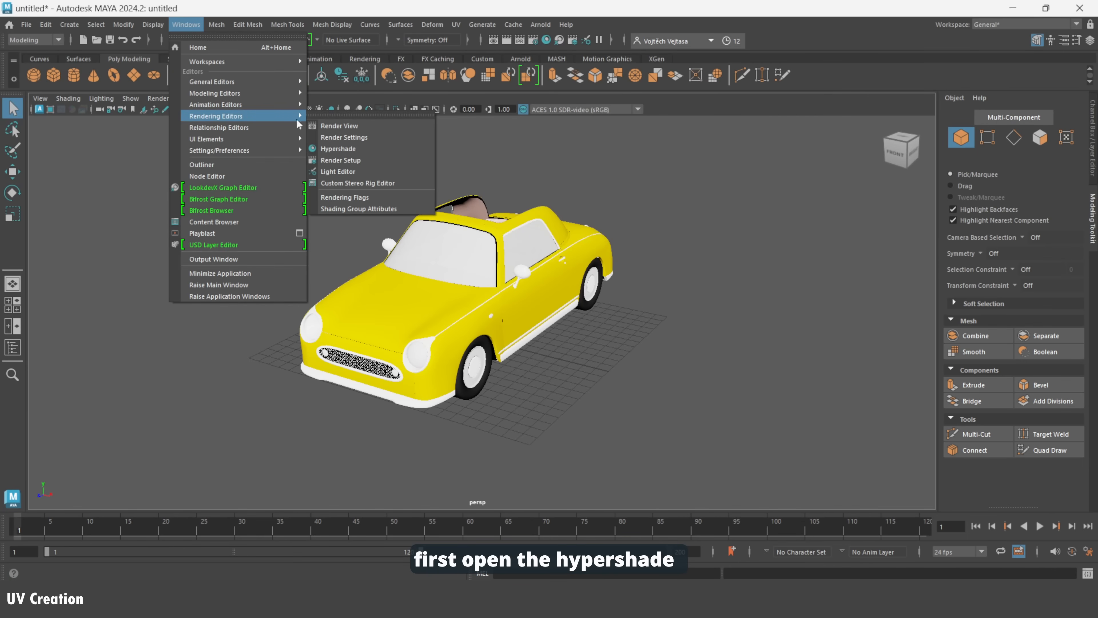
pyautogui.click(338, 149)
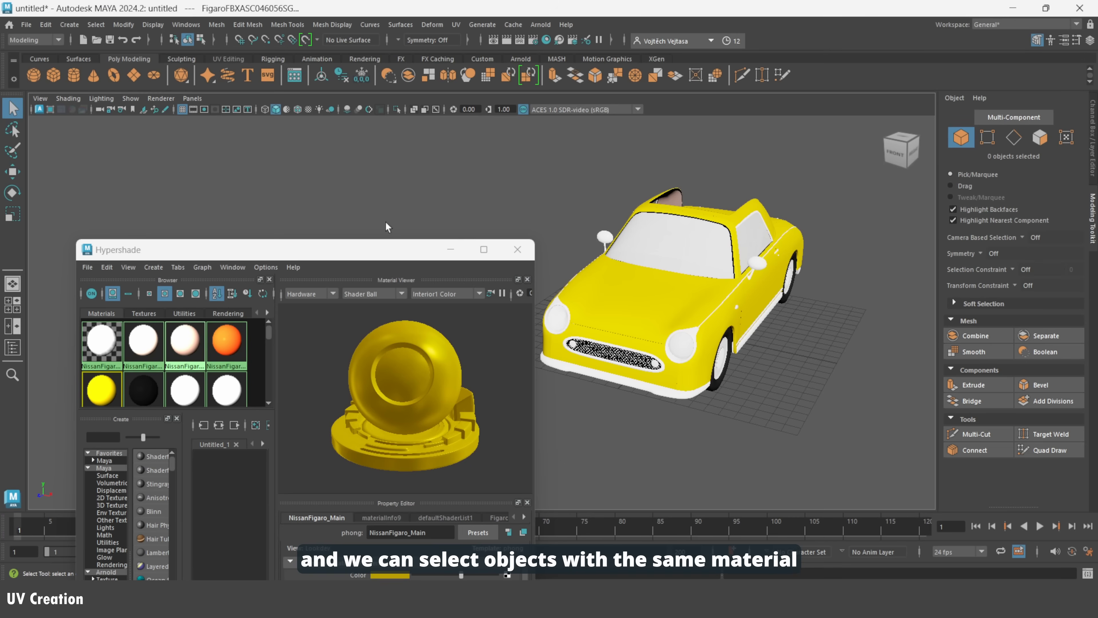
pyautogui.moveTo(338, 249); pyautogui.dragTo(315, 192)
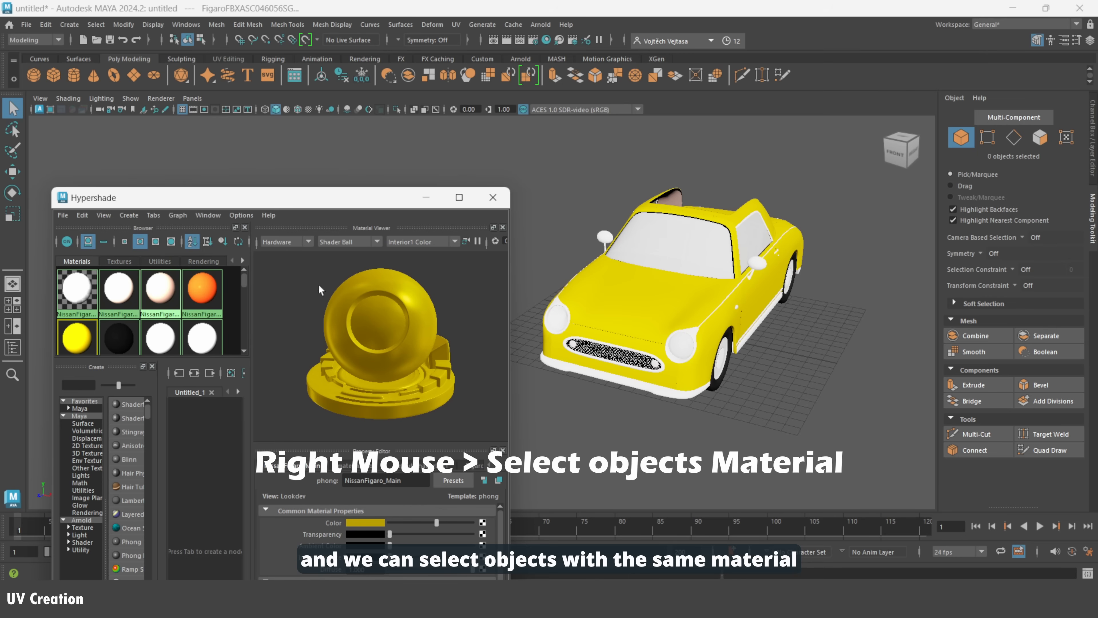
pyautogui.click(88, 327)
pyautogui.rightClick(102, 333)
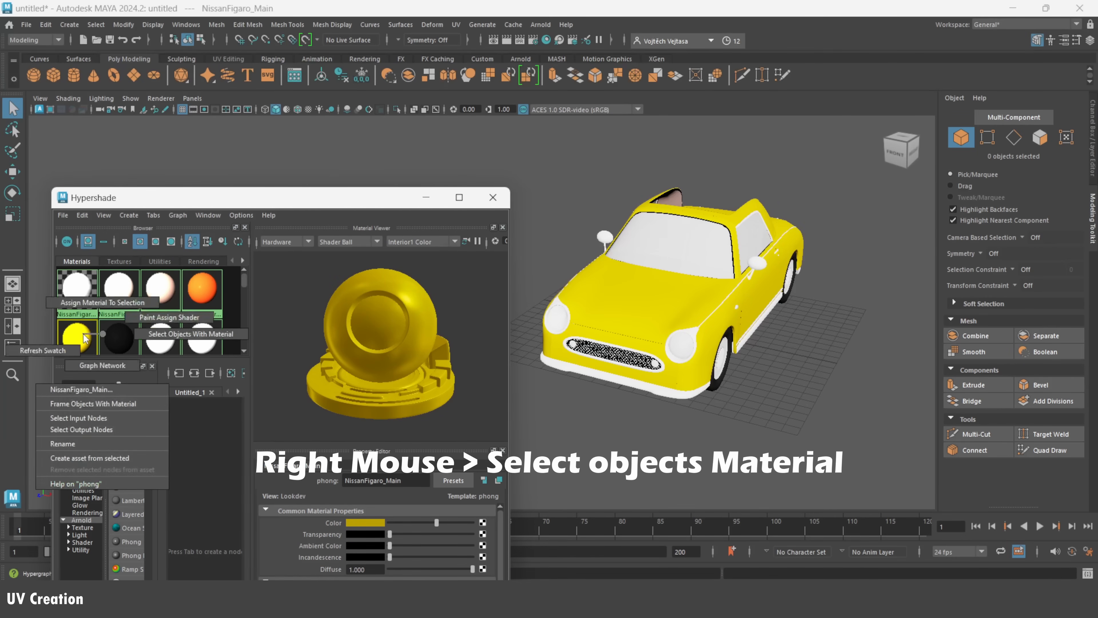
pyautogui.moveTo(107, 338); pyautogui.dragTo(168, 337, button='right')
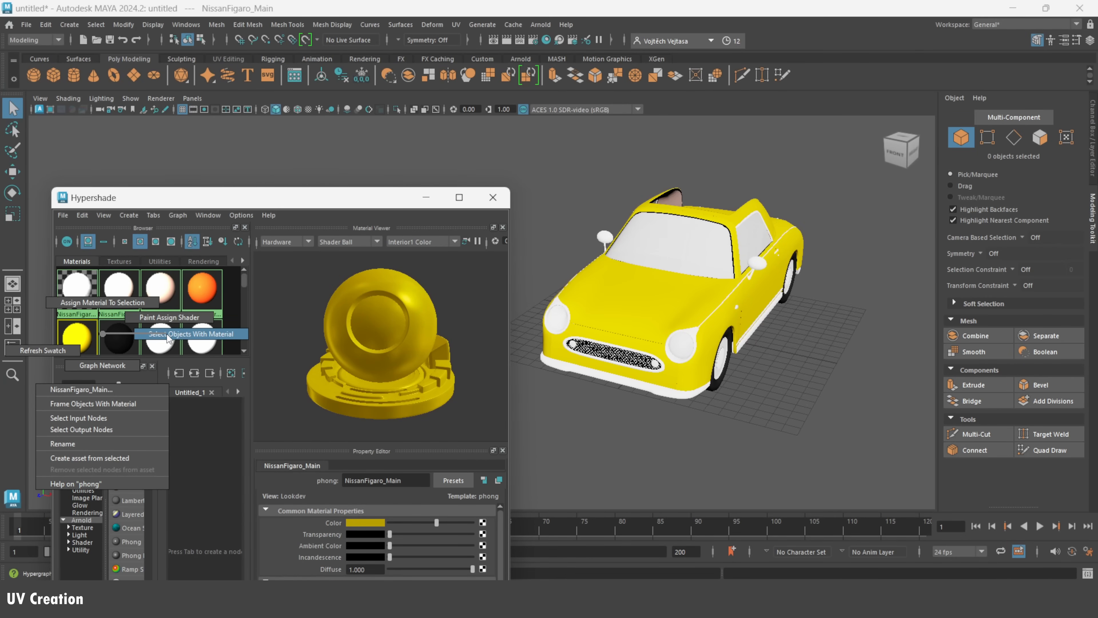
pyautogui.click(426, 197)
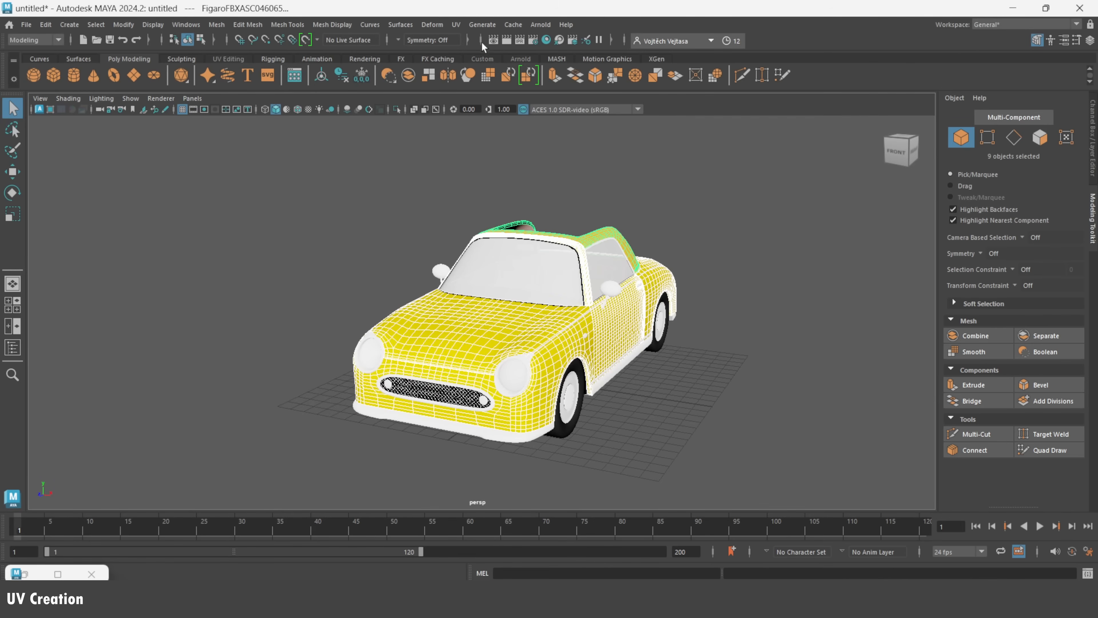
# Open the UV Editor for the selected yellow car objects and create Automatic UV mapping for them.
pyautogui.click(456, 24)
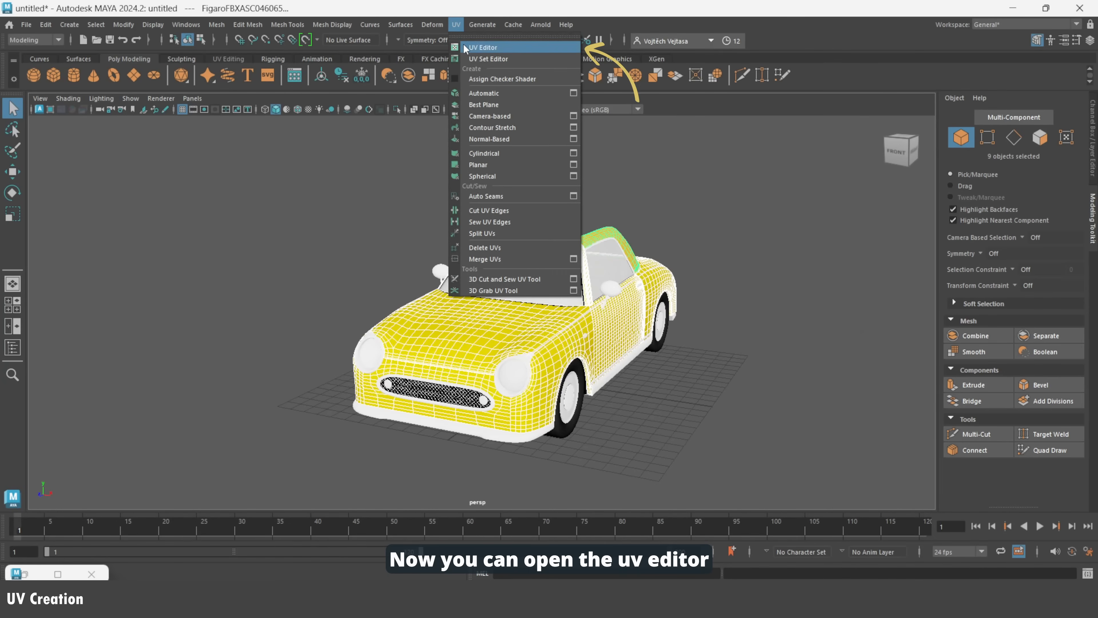
pyautogui.click(483, 47)
pyautogui.keyDown('alt'); pyautogui.moveTo(346, 231); pyautogui.dragTo(176, 247, button='middle'); pyautogui.keyUp('alt')
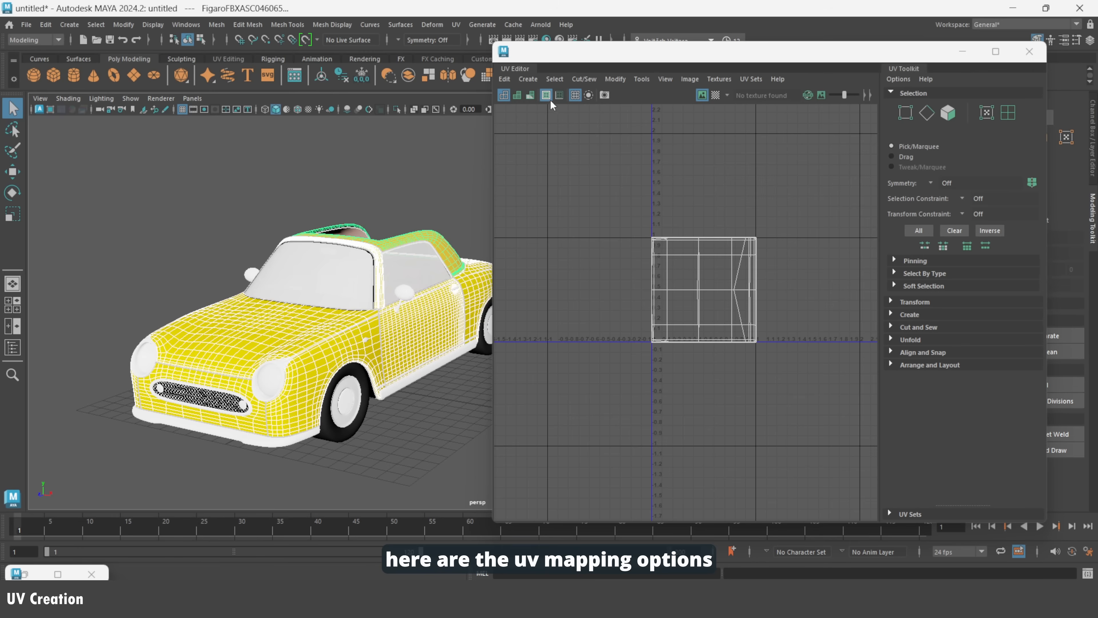
pyautogui.click(526, 81)
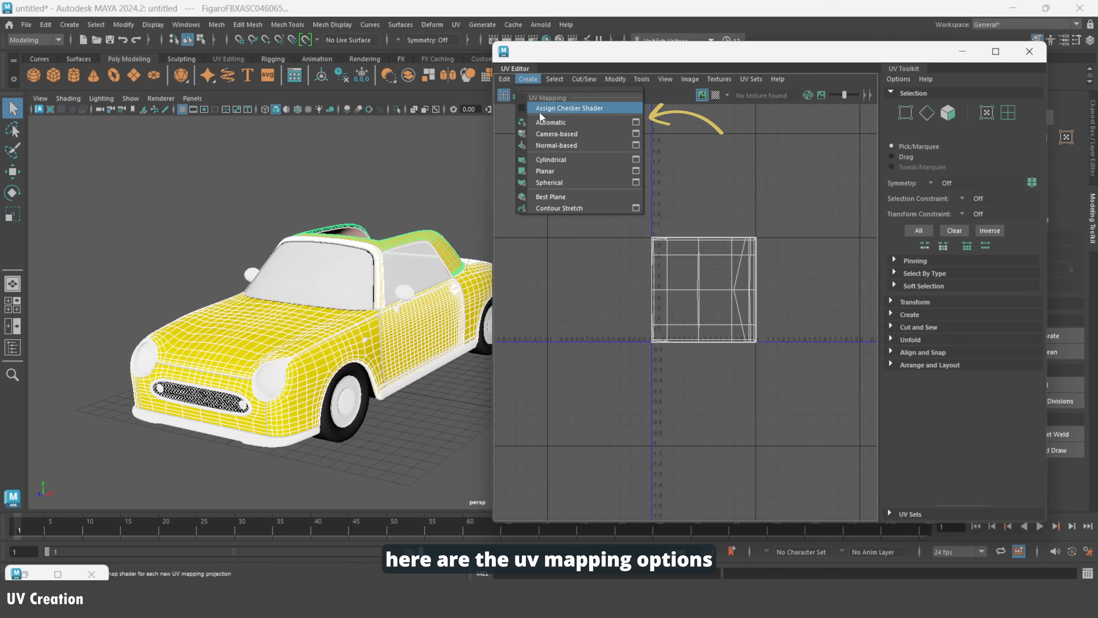
pyautogui.click(546, 122)
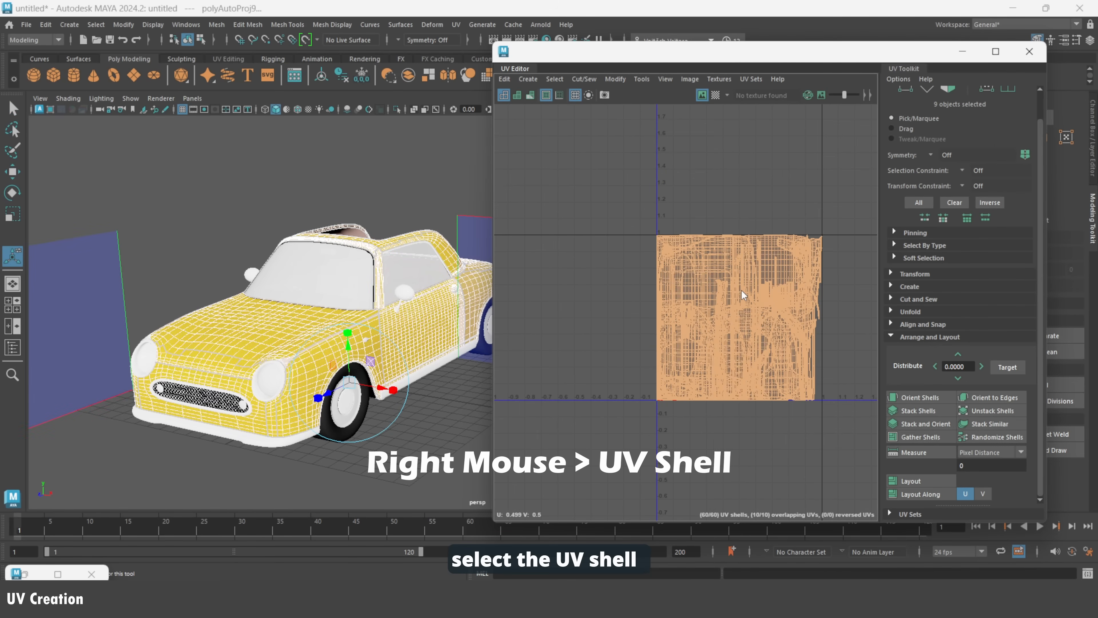
# Select all the car's UV shells in the UV Editor and organize them with Layout.
pyautogui.moveTo(741, 291); pyautogui.dragTo(720, 282, button='right')
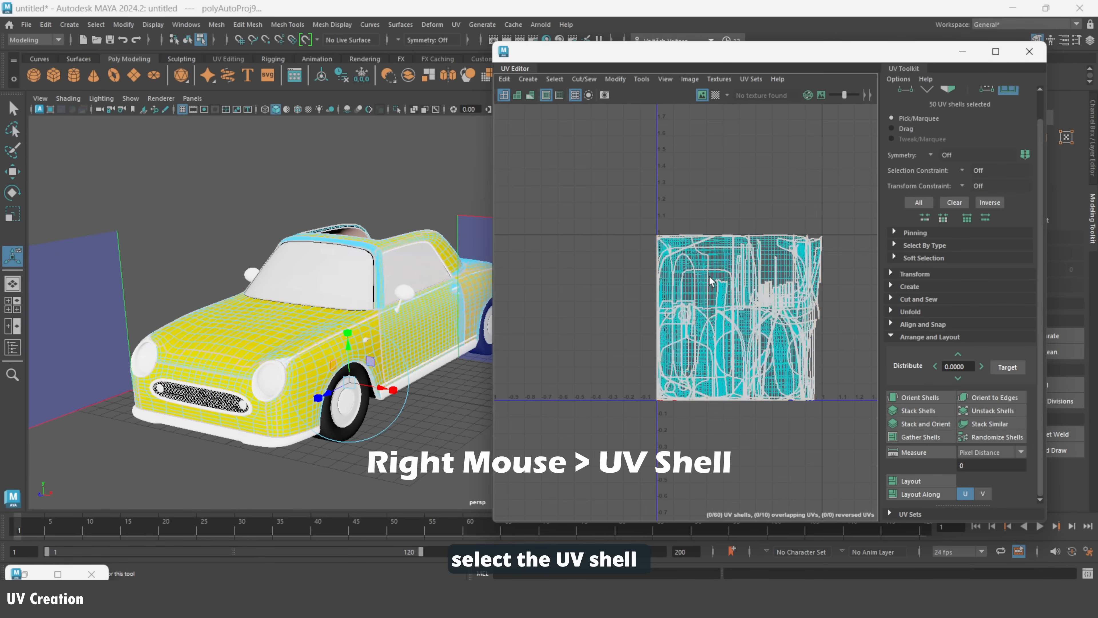
pyautogui.moveTo(601, 184); pyautogui.dragTo(843, 429)
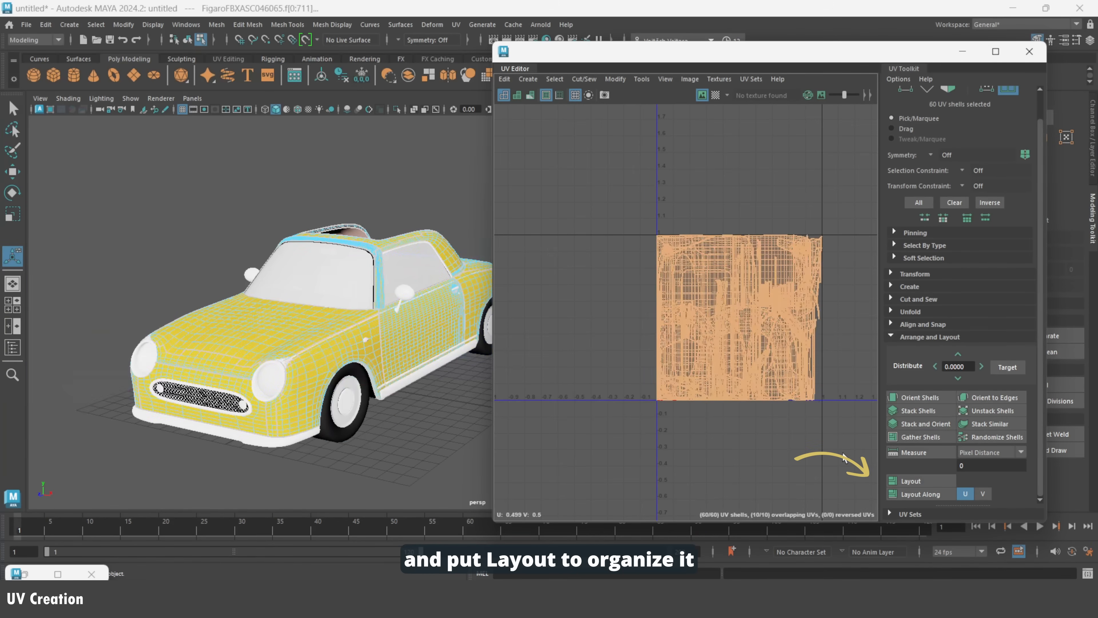
pyautogui.click(923, 481)
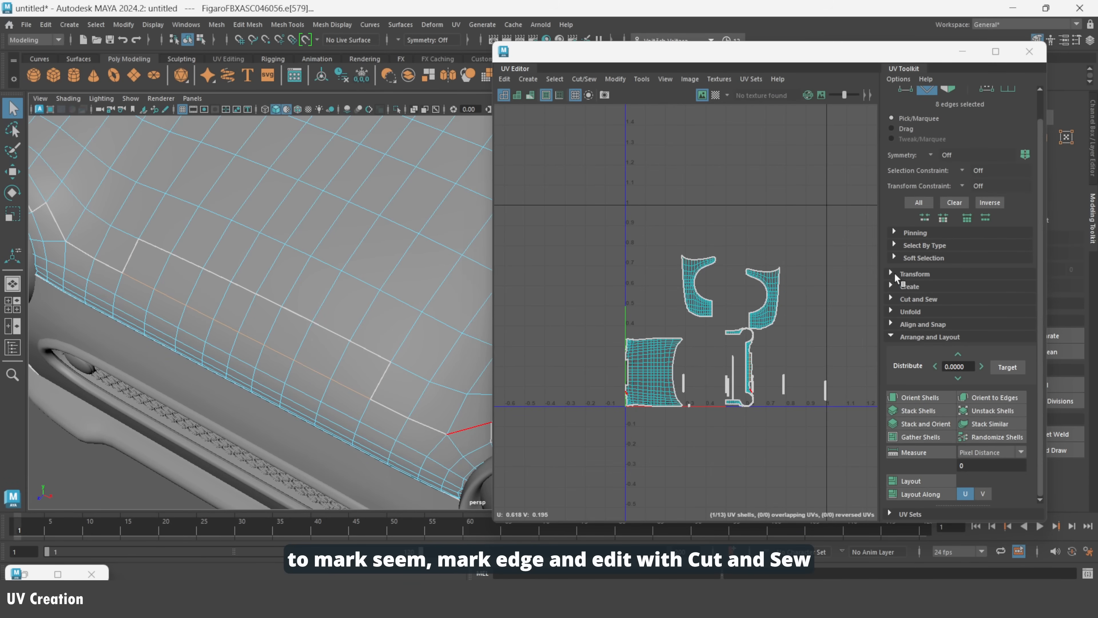
# Cut the UVs along the selected hood edges and apply a Normal-Based projection to the selected strip of hood faces.
pyautogui.click(892, 299)
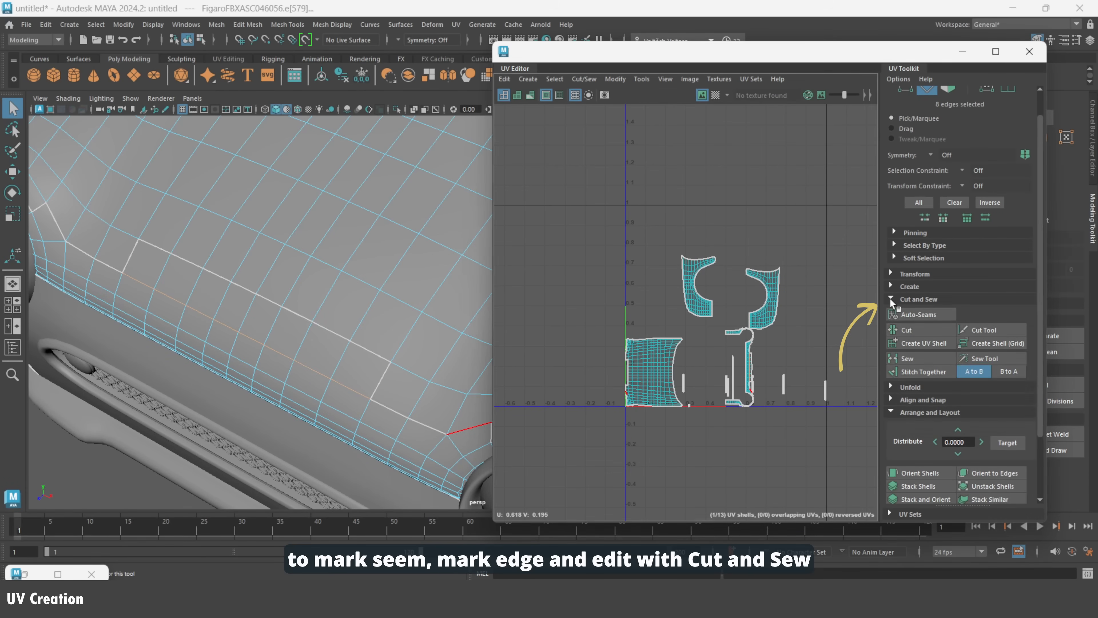
pyautogui.click(906, 329)
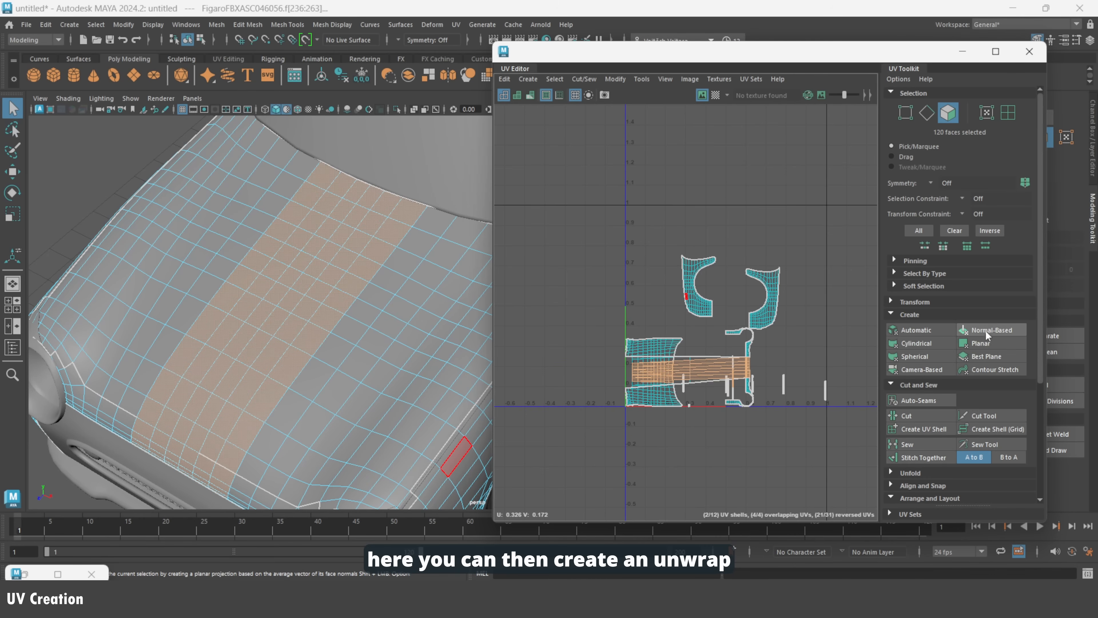
pyautogui.click(986, 332)
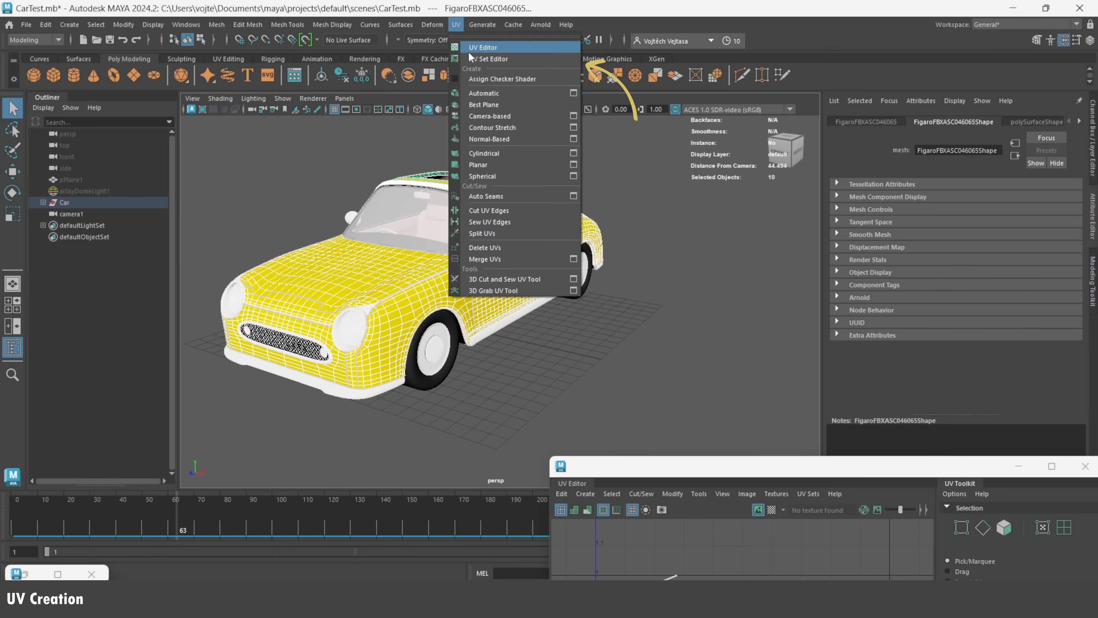
# Open the UV Set Editor and rename the UV set of the car's front body to map1.
pyautogui.click(473, 62)
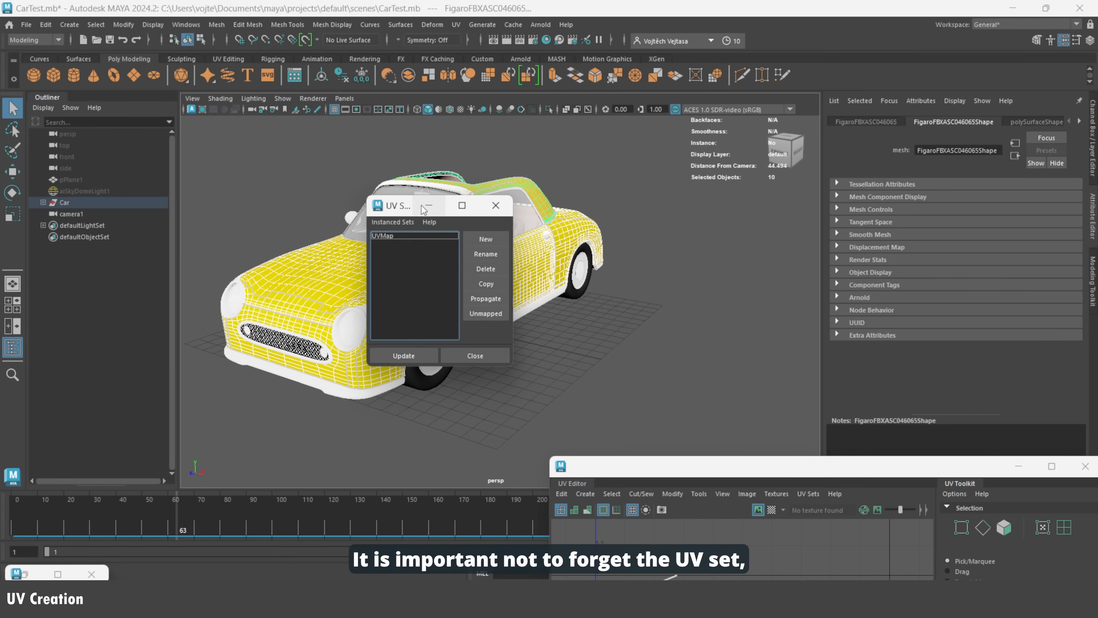
pyautogui.click(657, 224)
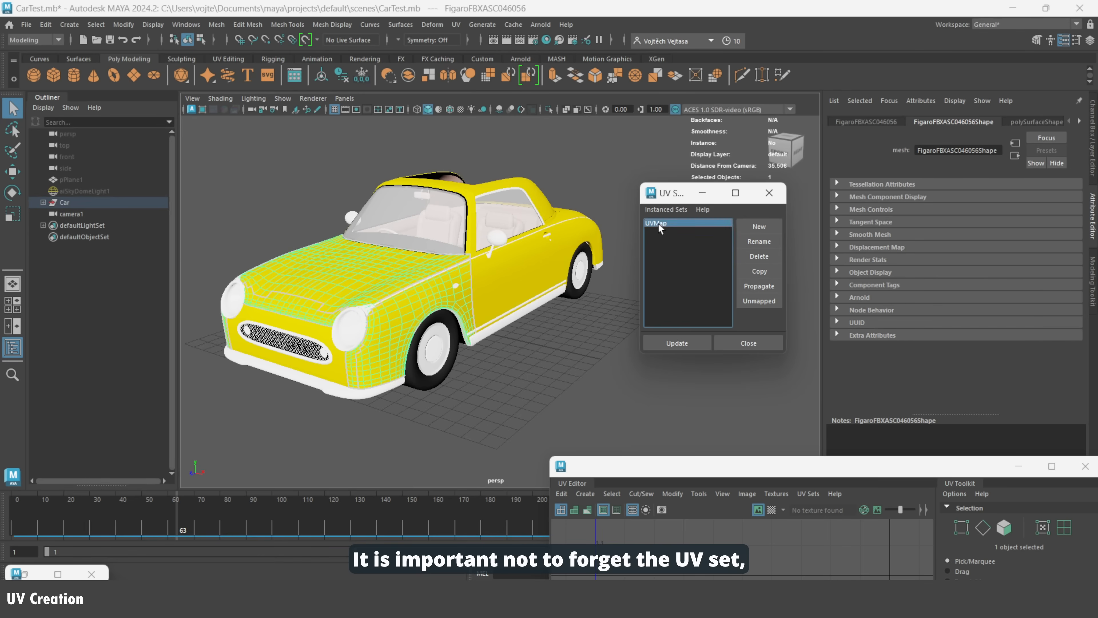
pyautogui.doubleClick(659, 224)
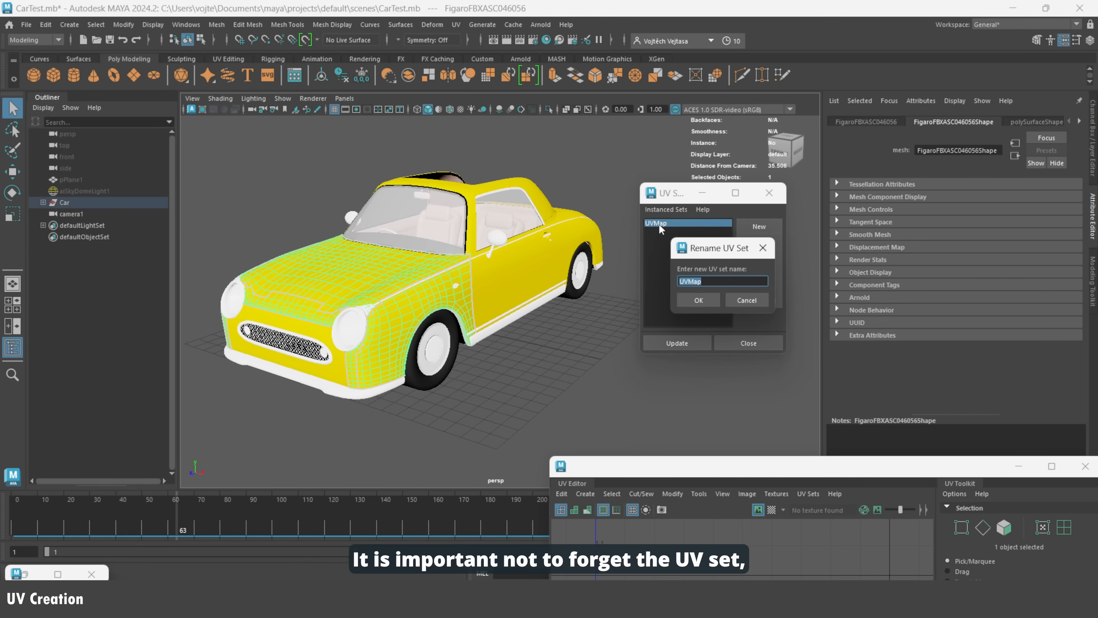
pyautogui.write('Map1')
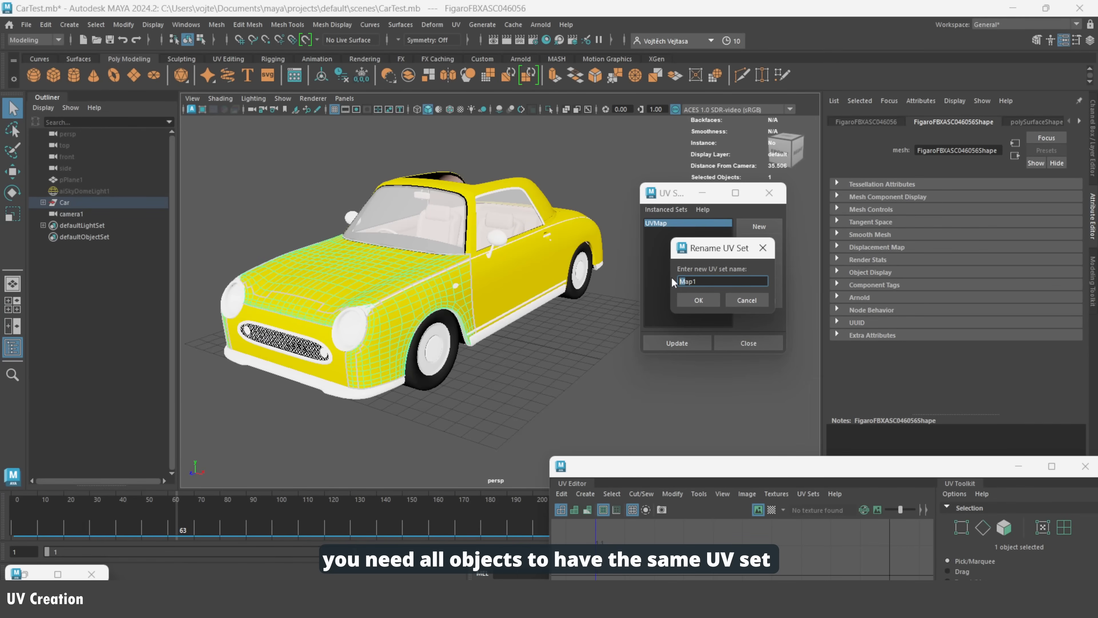
pyautogui.write('m')
pyautogui.click(699, 300)
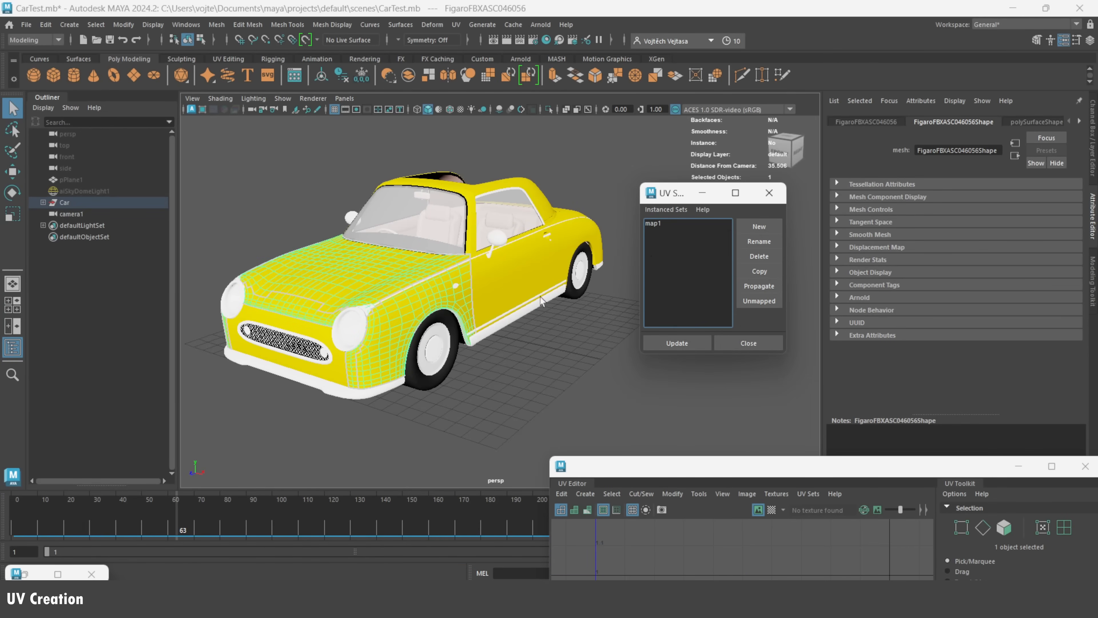
# Reuse the front body's UV set name to rename the car door's UV set to map1.
pyautogui.doubleClick(657, 225)
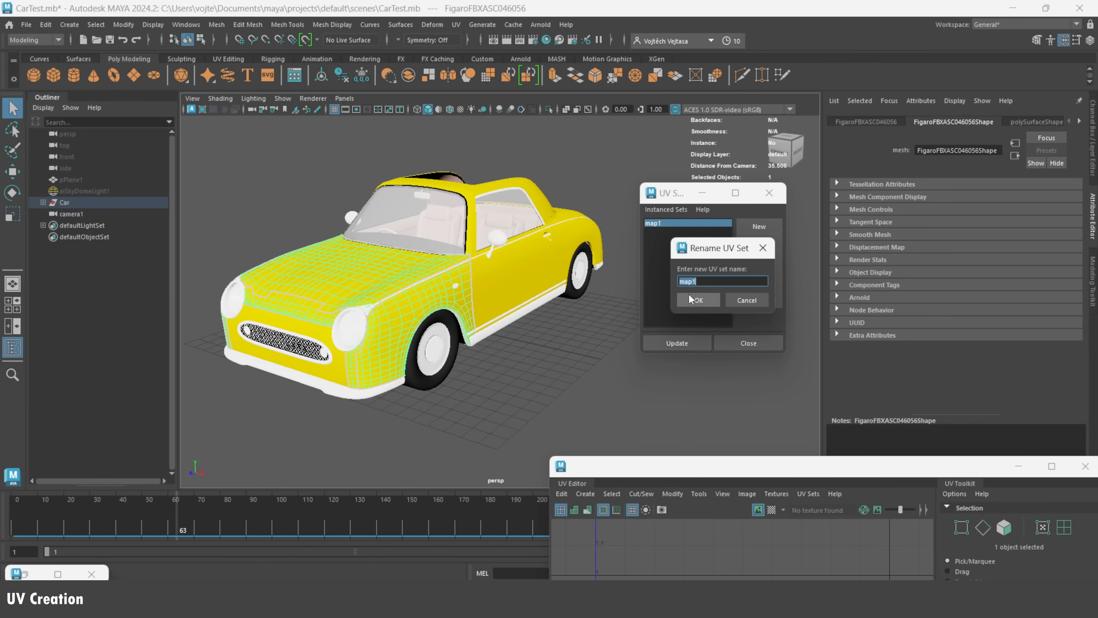
pyautogui.click(693, 299)
pyautogui.click(535, 288)
pyautogui.doubleClick(670, 224)
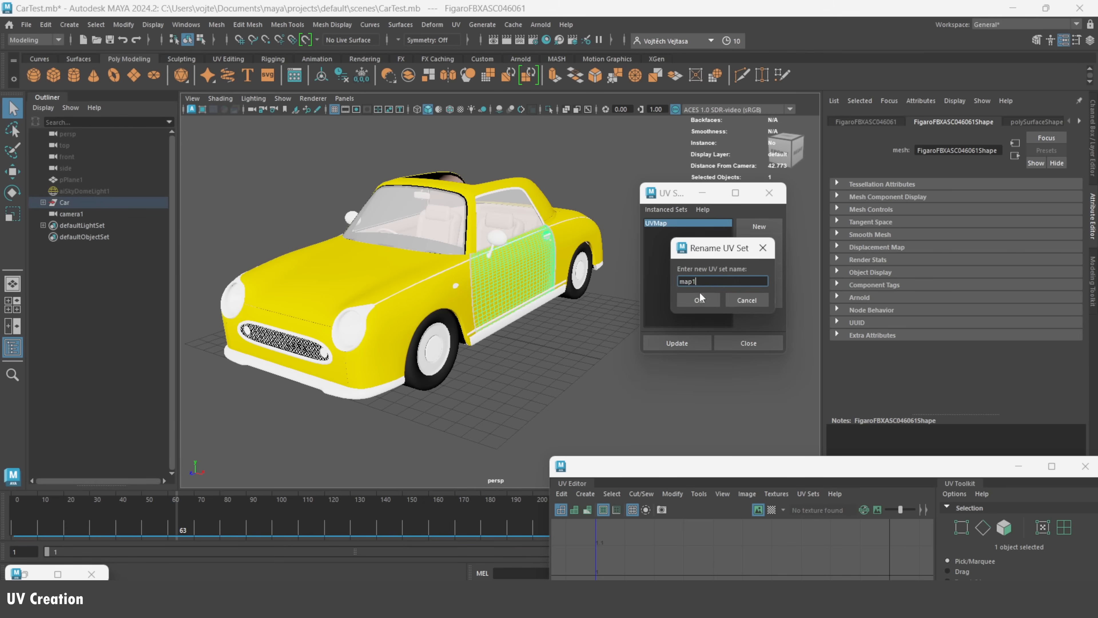
pyautogui.click(698, 298)
# Select the car's front body and door together and check their shared UV set in the UV Set Editor.
pyautogui.click(341, 367)
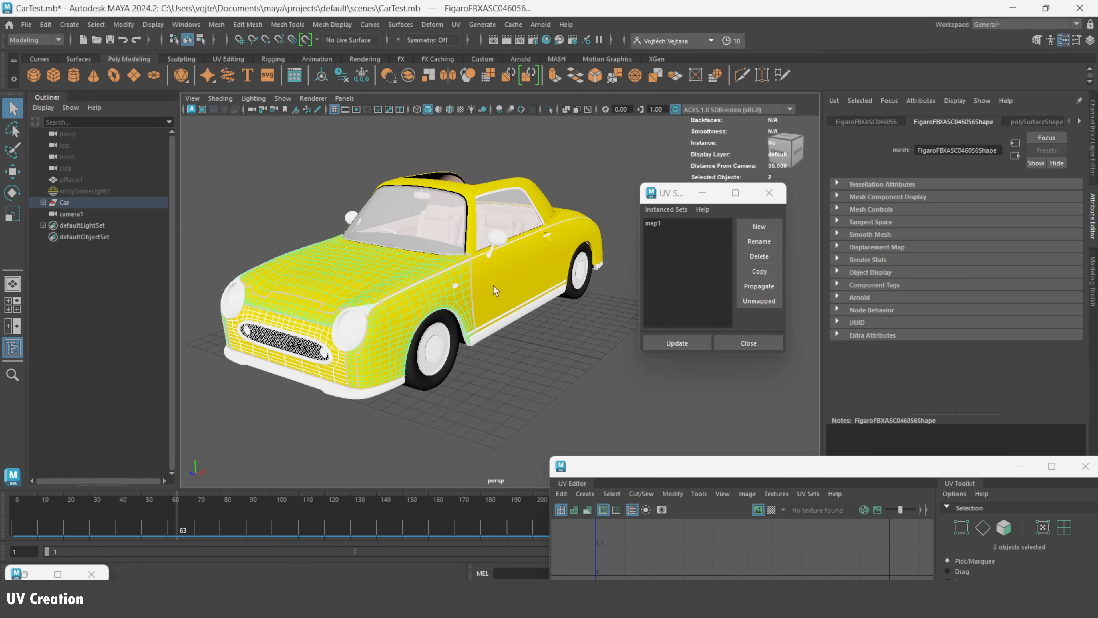
pyautogui.keyDown('shift'); pyautogui.click(447, 283); pyautogui.keyUp('shift')
pyautogui.keyDown('shift'); pyautogui.click(494, 329); pyautogui.keyUp('shift')
pyautogui.click(699, 224)
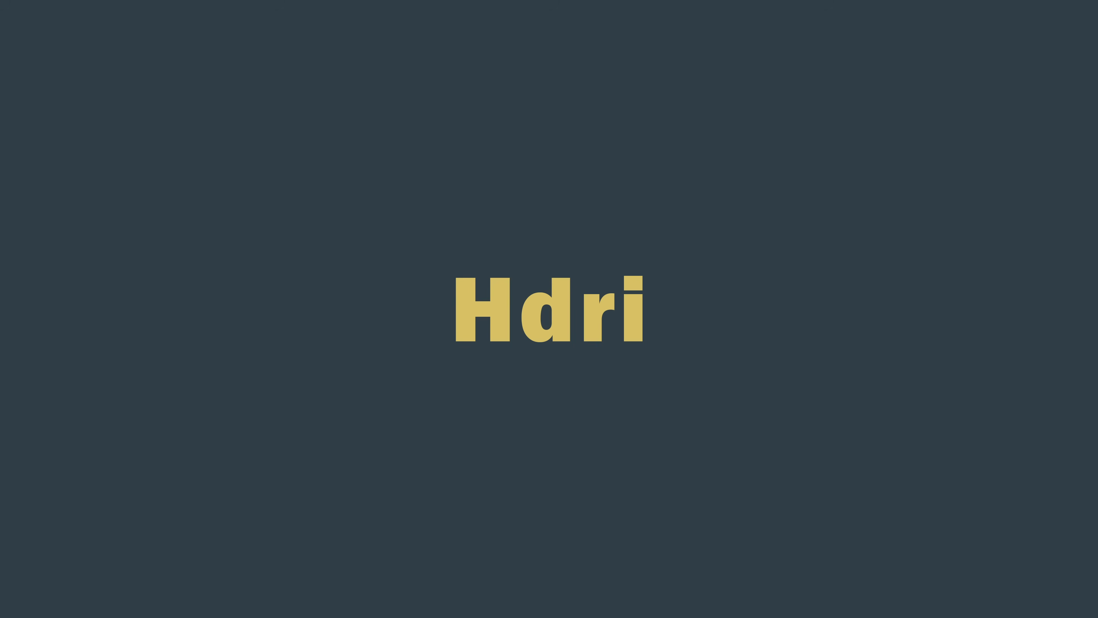